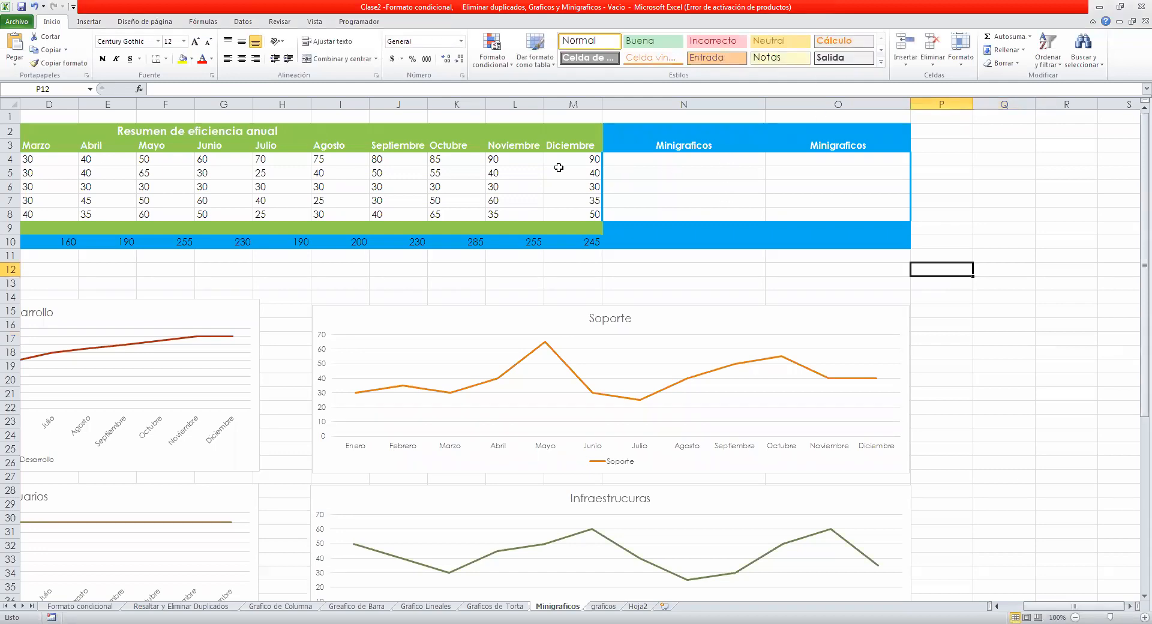
# Examine the annual efficiency table, the line charts per area below it and the empty Minigraficos cells in N4:O8.
pyautogui.moveTo(559, 168); pyautogui.dragTo(401, 167)
pyautogui.click(400, 167)
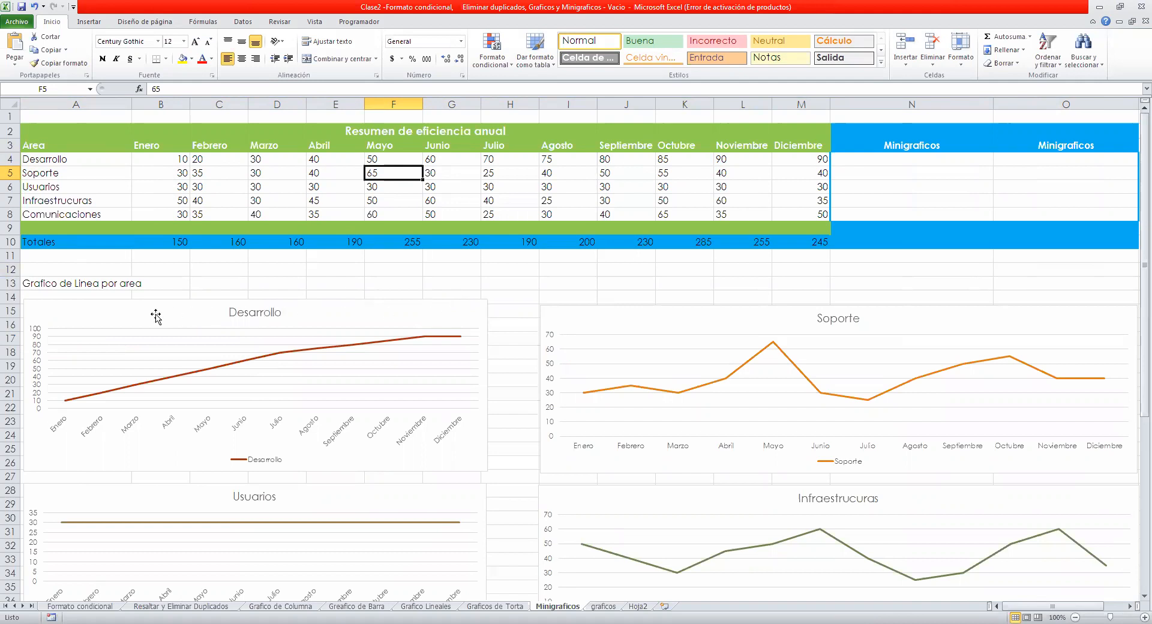
pyautogui.scroll(-6, 471, 383)
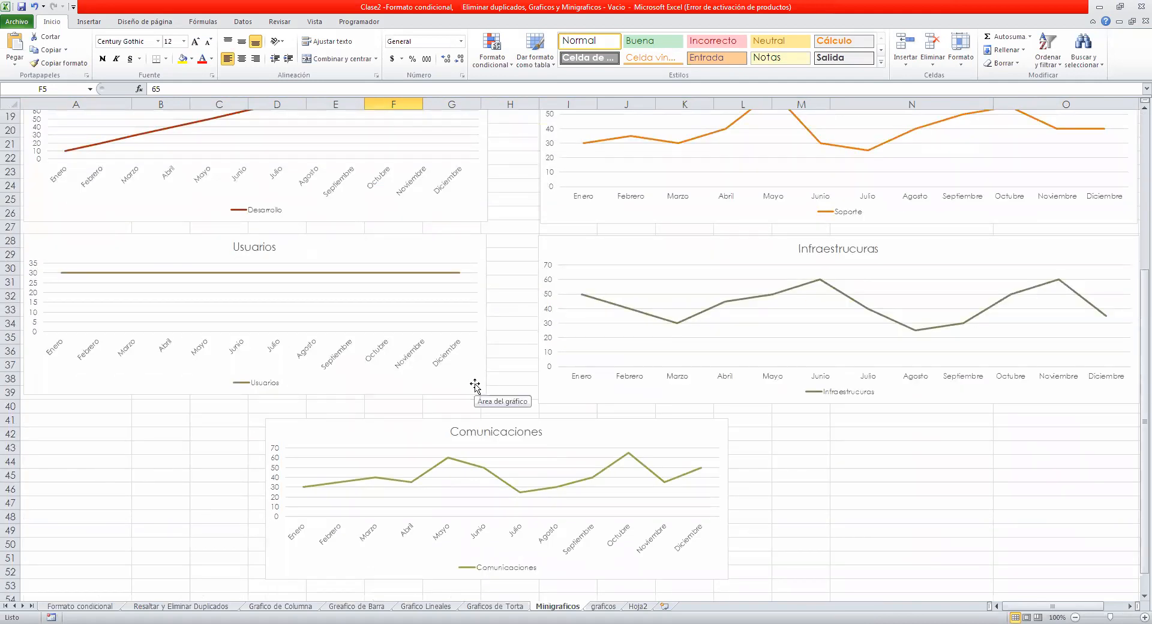
pyautogui.scroll(6, 474, 386)
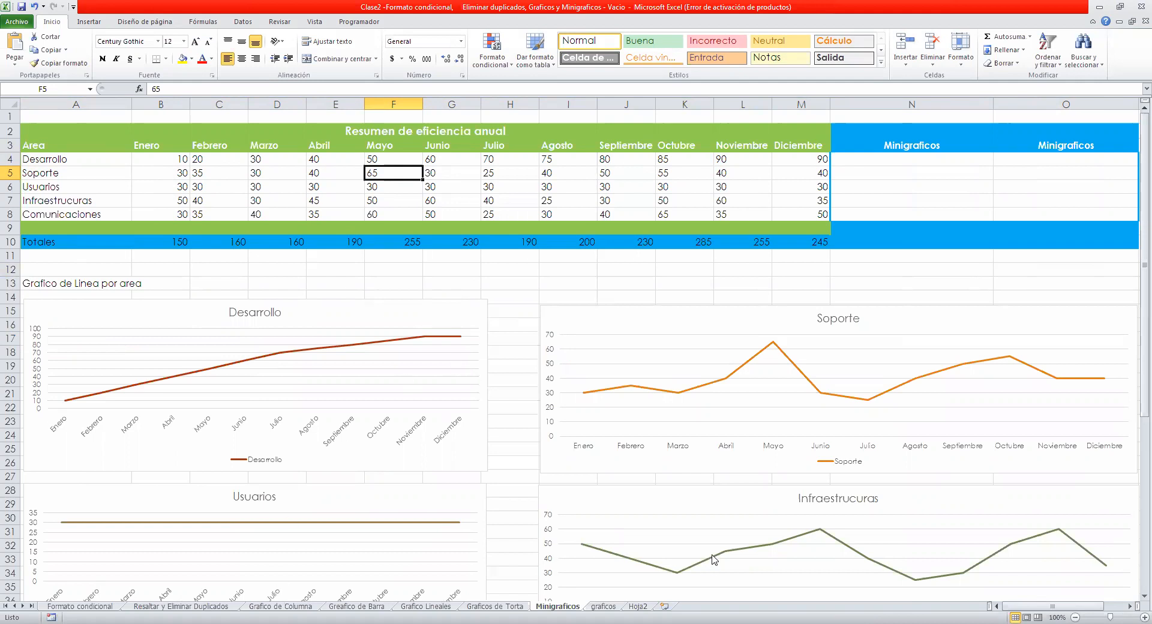
pyautogui.click(498, 334)
pyautogui.click(526, 283)
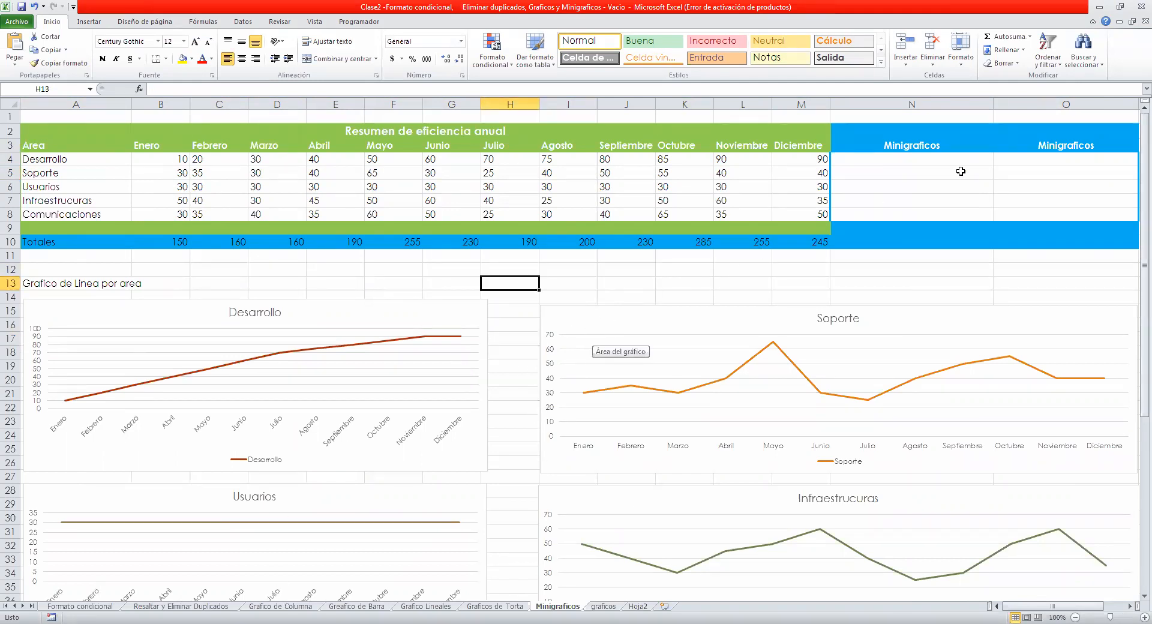
pyautogui.moveTo(964, 162); pyautogui.dragTo(738, 170)
pyautogui.click(887, 157)
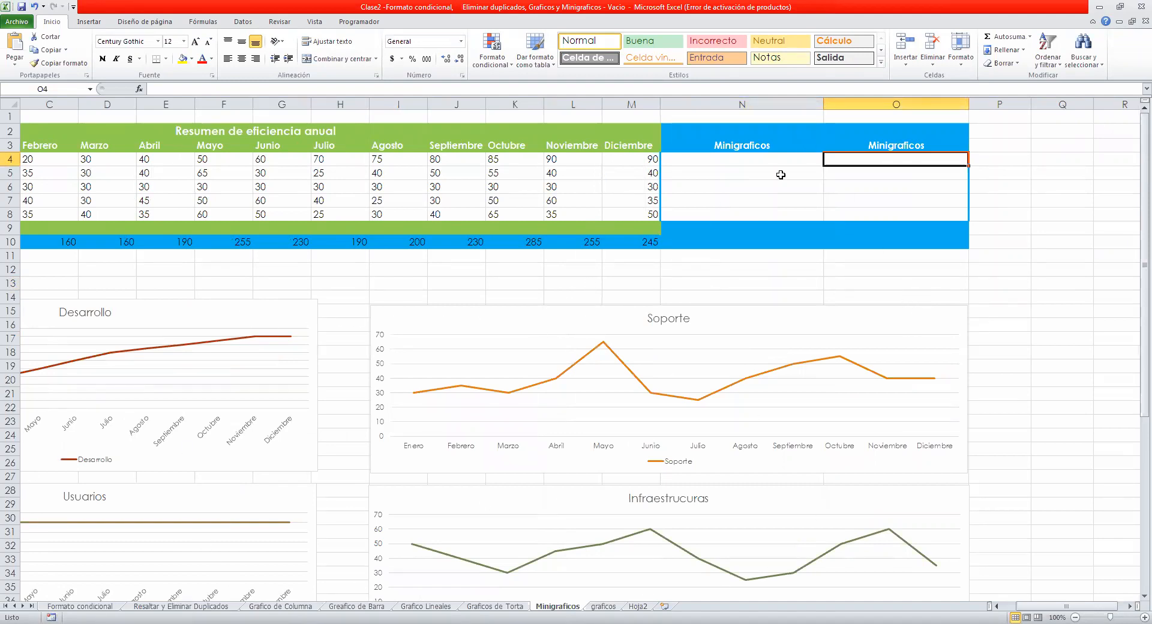
pyautogui.click(749, 161)
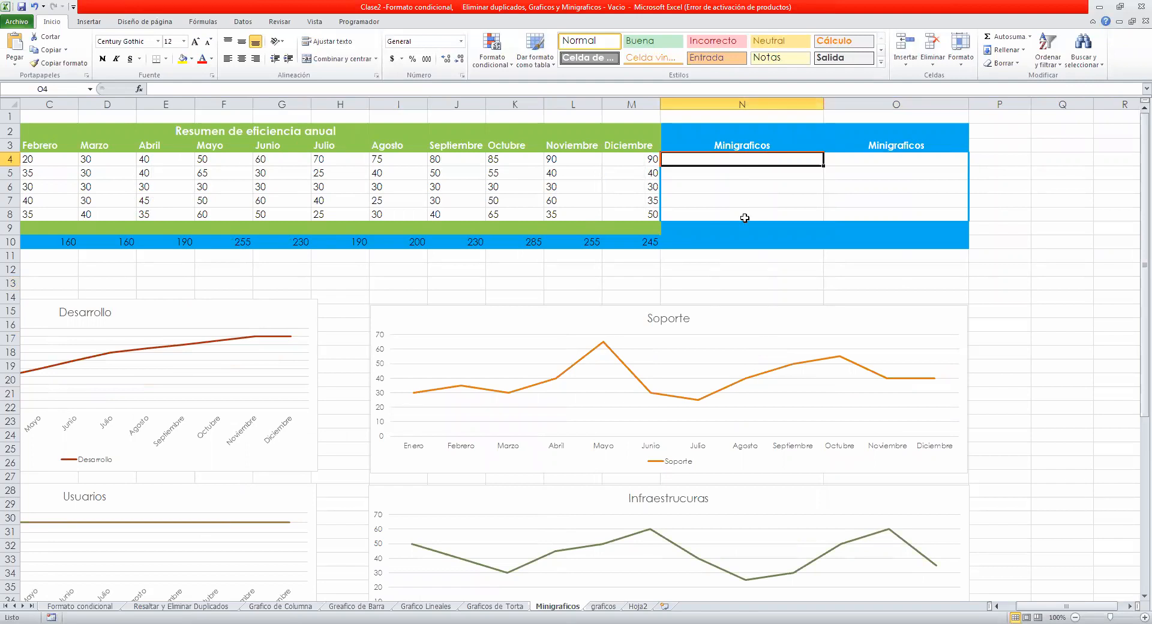
pyautogui.moveTo(903, 159); pyautogui.dragTo(905, 193)
pyautogui.moveTo(790, 163); pyautogui.dragTo(785, 212)
pyautogui.moveTo(894, 156); pyautogui.dragTo(892, 208)
pyautogui.click(660, 157)
pyautogui.click(690, 157)
pyautogui.moveTo(778, 159); pyautogui.dragTo(895, 164)
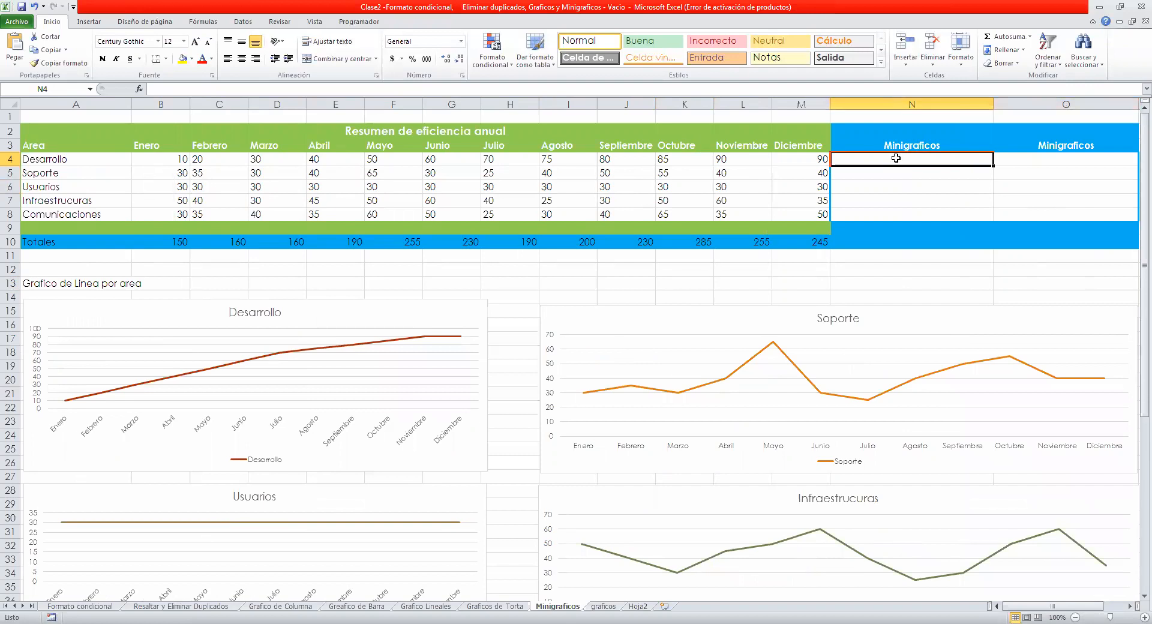
# Examine the monthly figures of the areas from Desarrollo to Comunicaciones in rows 4 to 8.
pyautogui.click(101, 160)
pyautogui.click(177, 160)
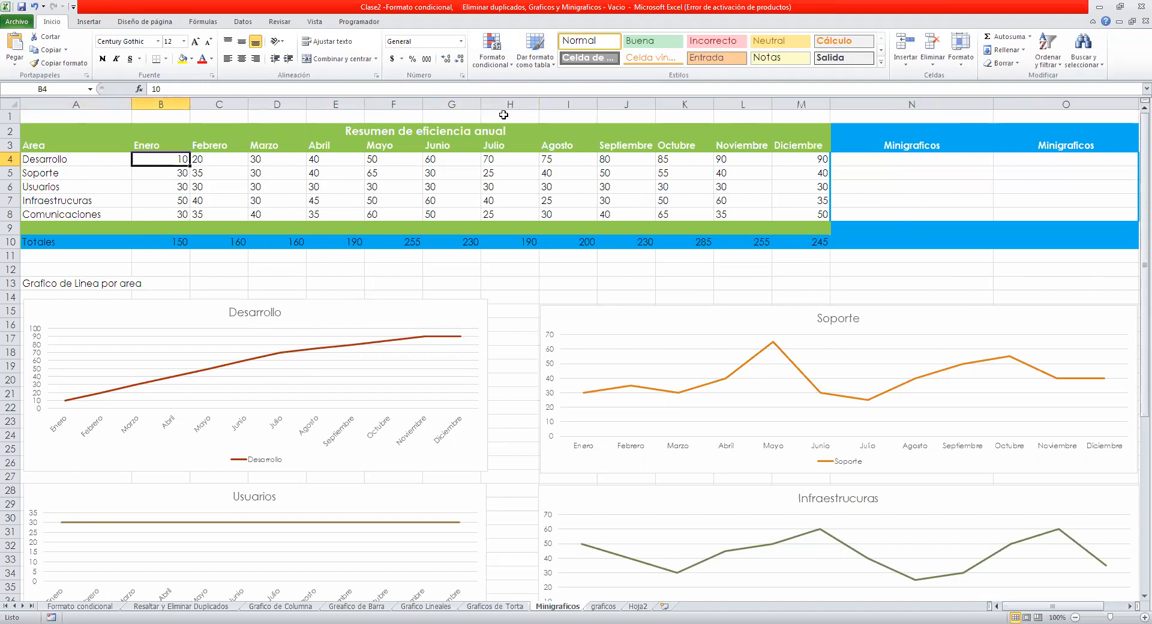
pyautogui.click(867, 164)
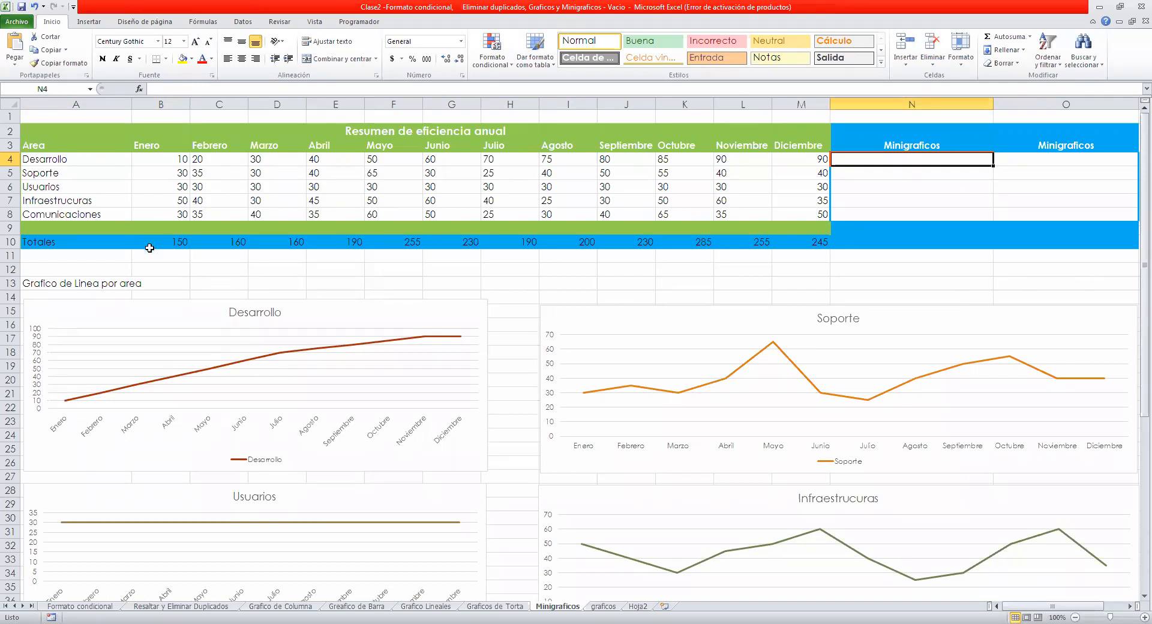
pyautogui.scroll(-4, 150, 249)
pyautogui.scroll(2, 189, 239)
pyautogui.scroll(2, 188, 239)
pyautogui.moveTo(111, 159); pyautogui.dragTo(820, 220)
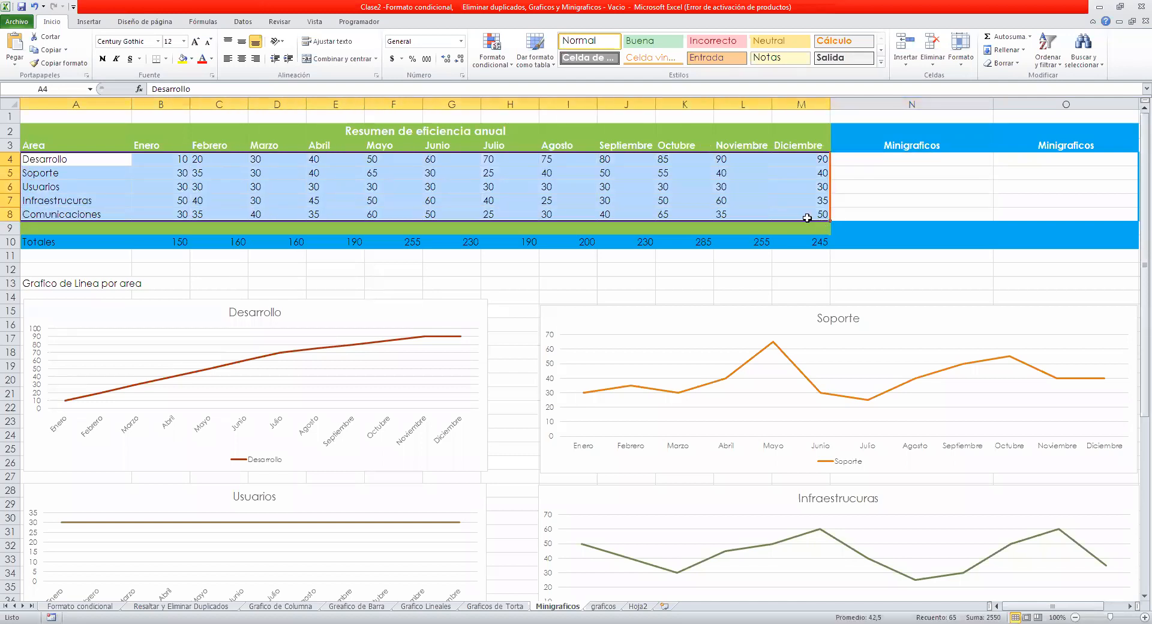
pyautogui.click(820, 219)
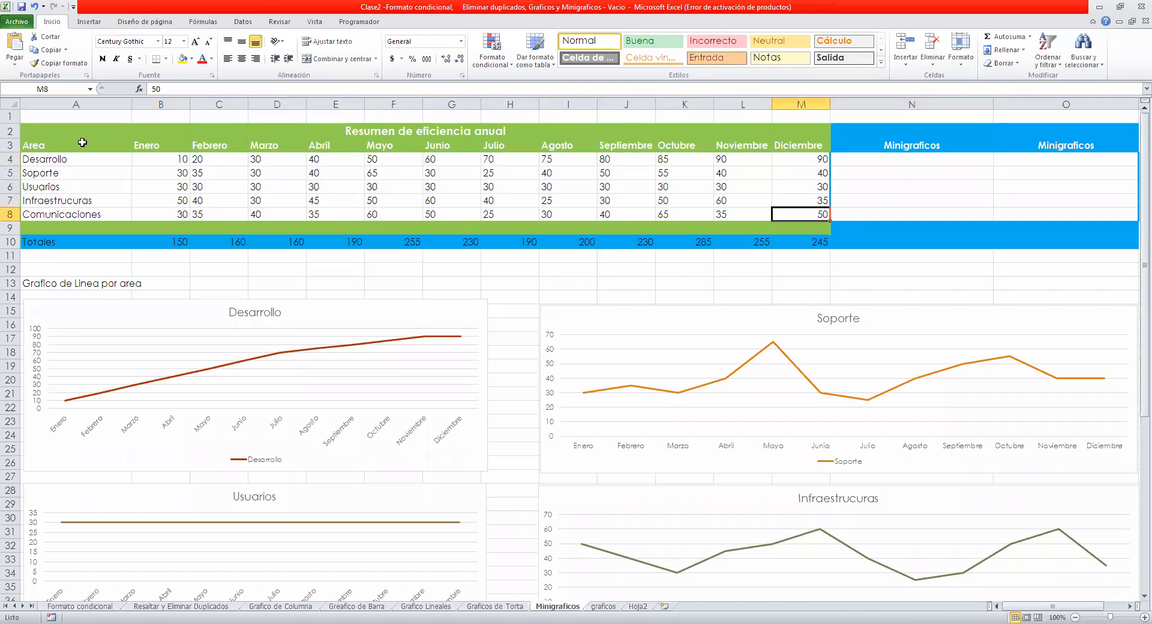
pyautogui.click(7, 215)
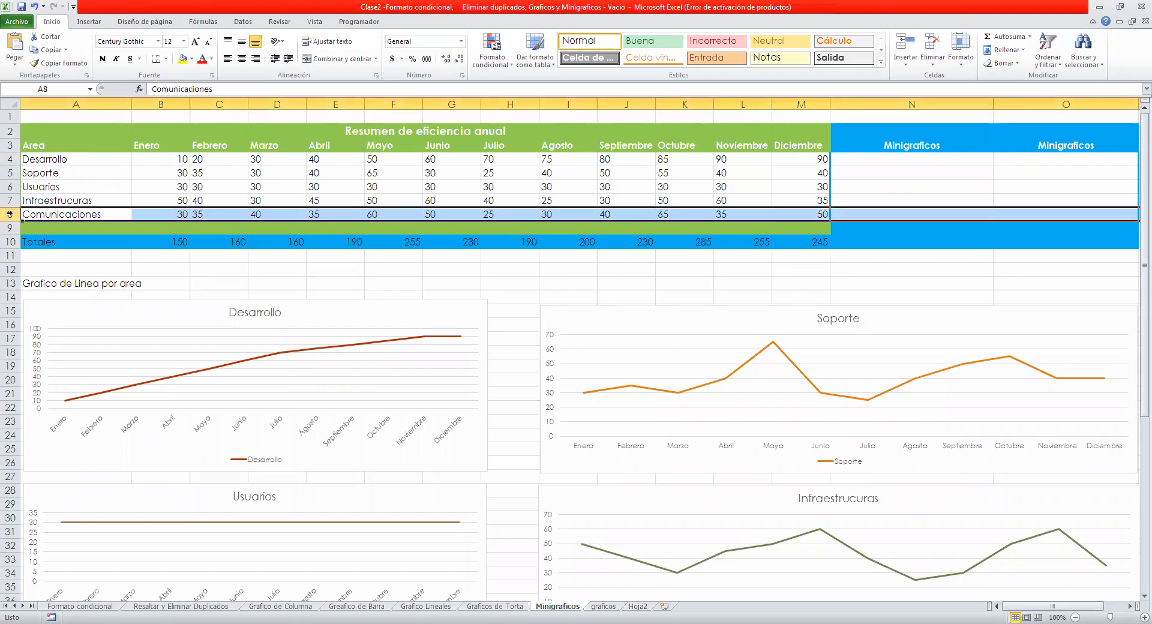
pyautogui.click(8, 201)
pyautogui.click(10, 173)
pyautogui.click(10, 158)
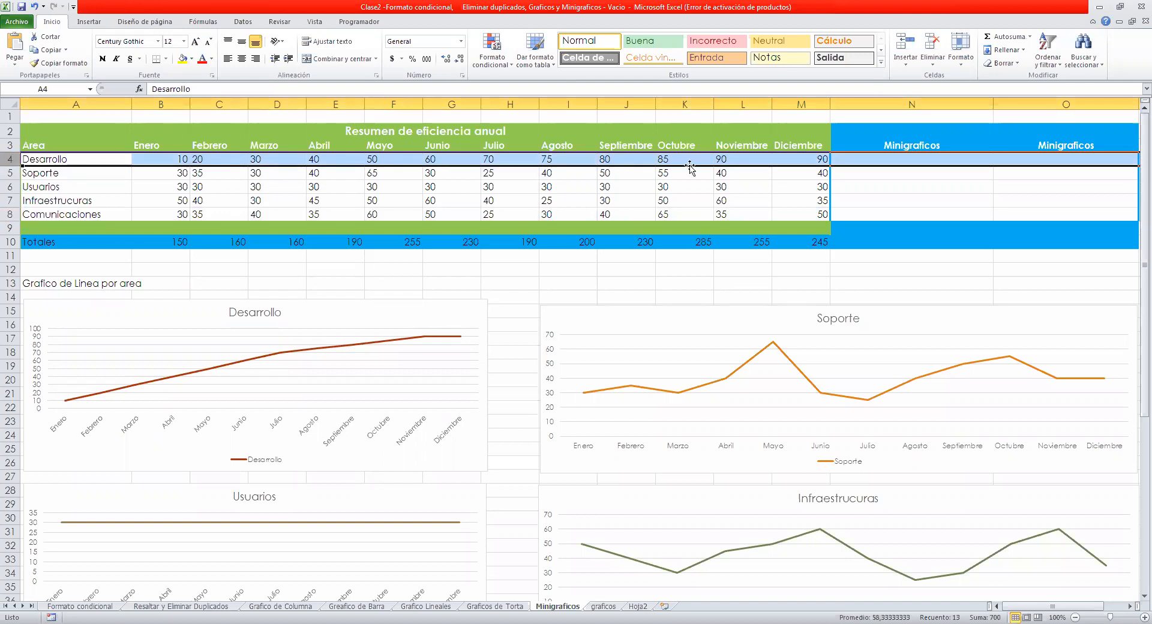
# Insert a line sparkline in N4 for the Desarrollo row, using A4:M4 as its data range.
pyautogui.click(887, 158)
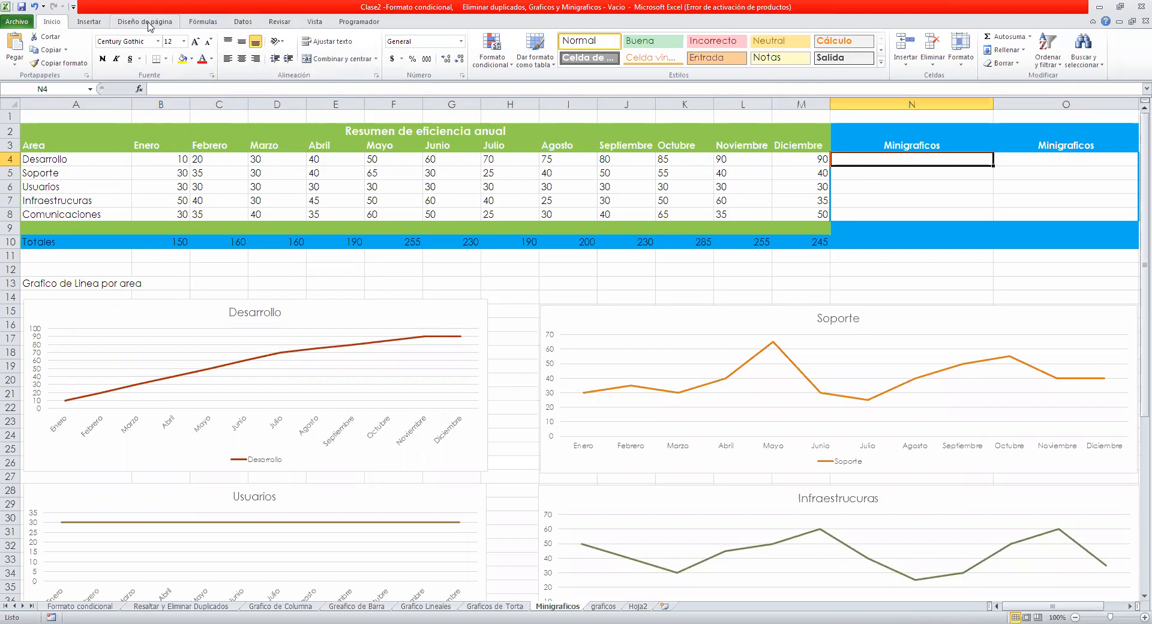
pyautogui.click(94, 22)
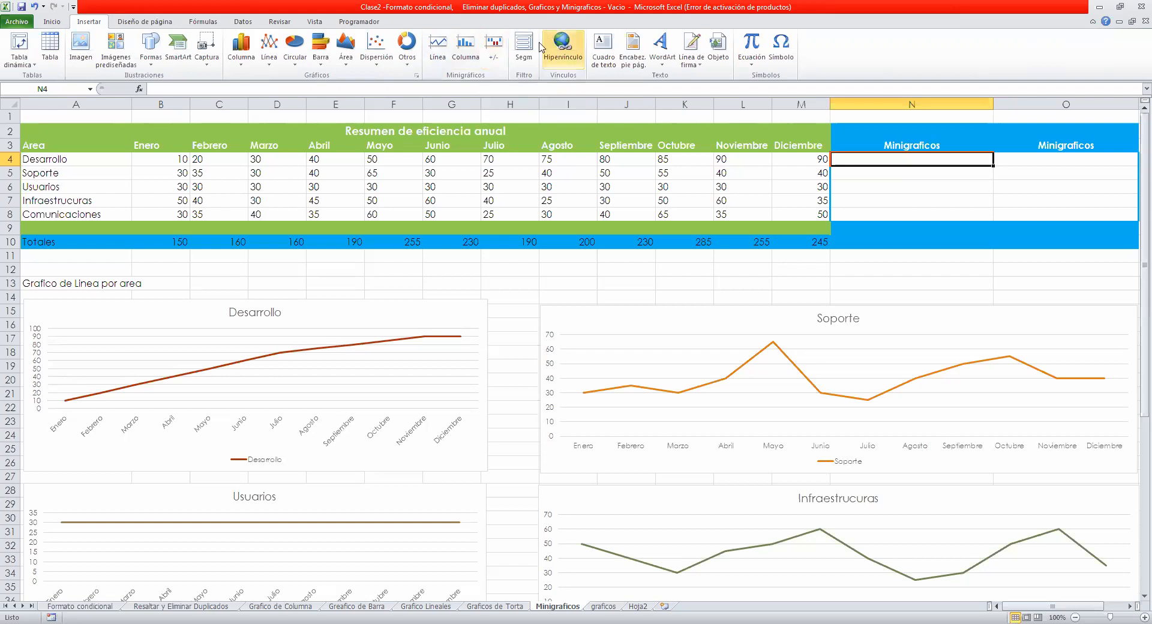
pyautogui.click(437, 49)
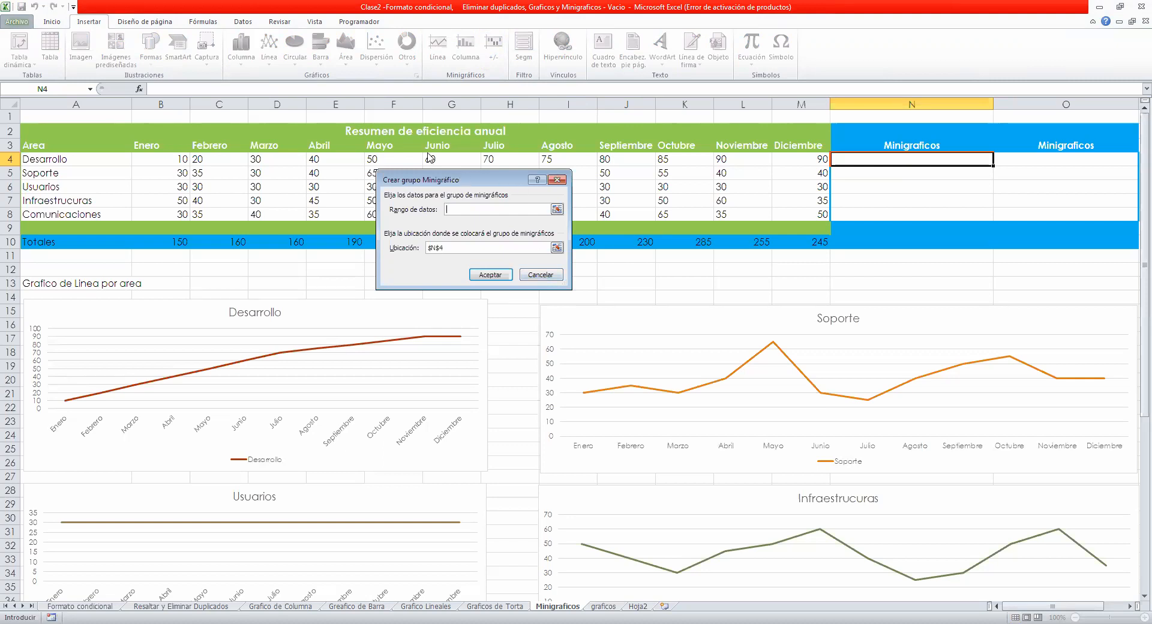
pyautogui.moveTo(429, 180); pyautogui.dragTo(394, 152)
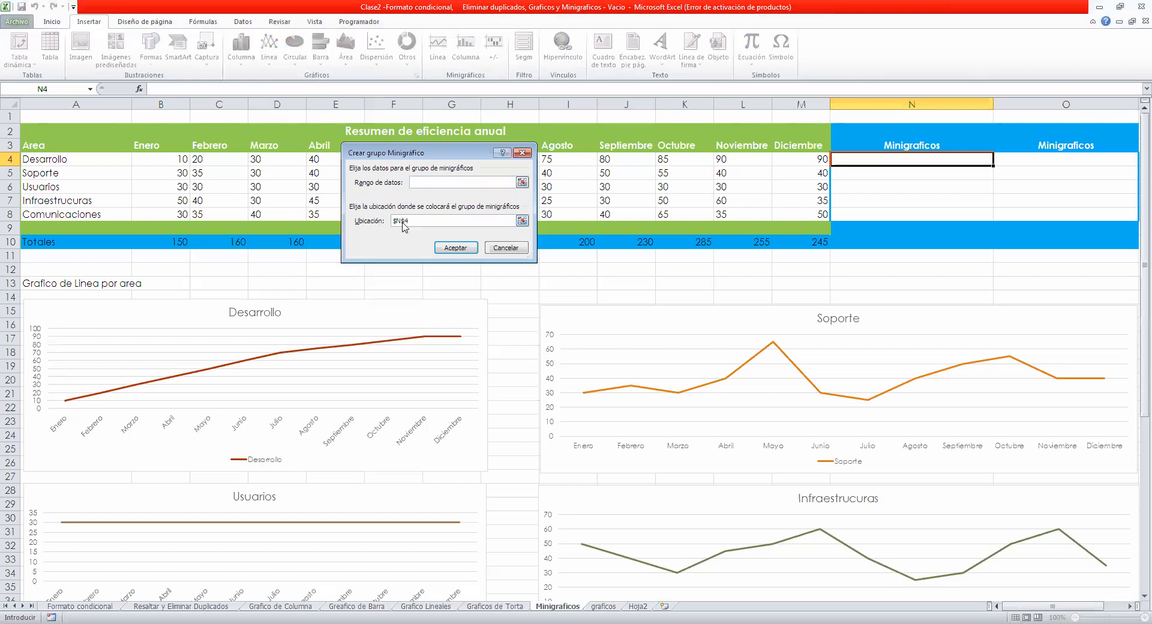
pyautogui.click(918, 161)
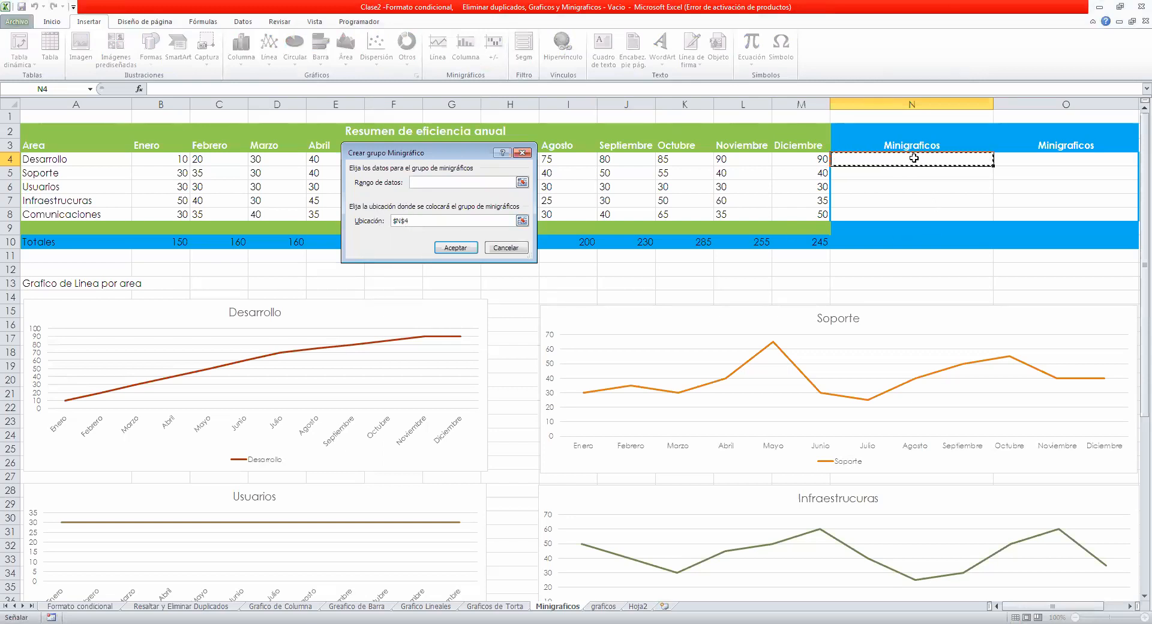
pyautogui.click(113, 159)
pyautogui.keyDown('shift'); pyautogui.click(777, 158); pyautogui.keyUp('shift')
pyautogui.click(455, 248)
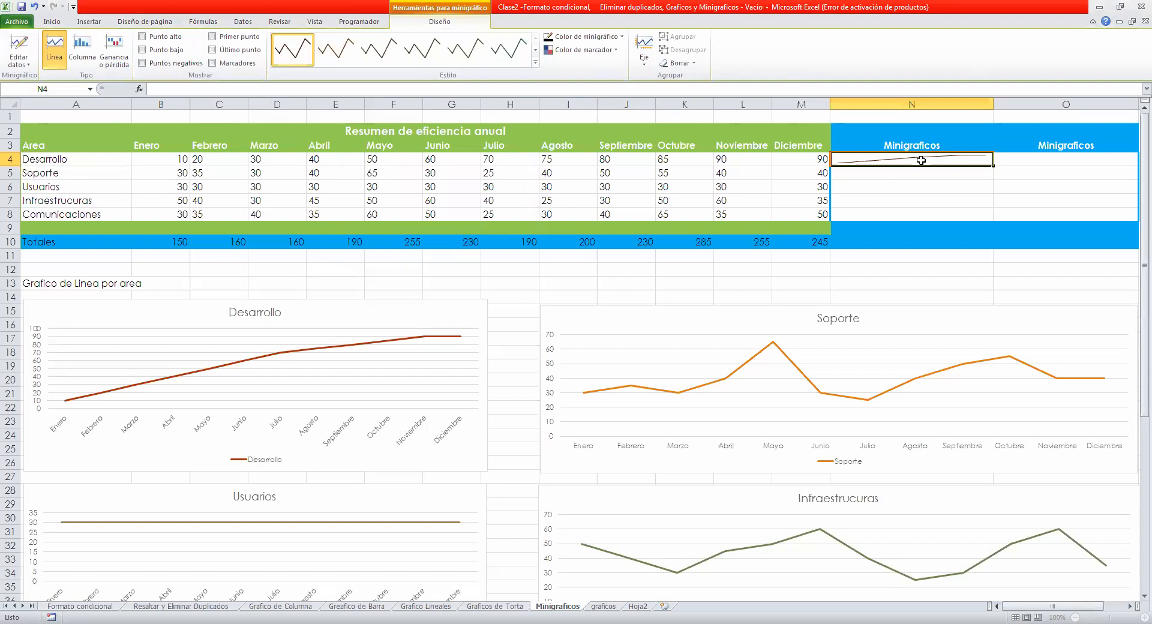
# Edit the N4 sparkline's group location and data, reselecting A4:M4 as the data range.
pyautogui.click(12, 67)
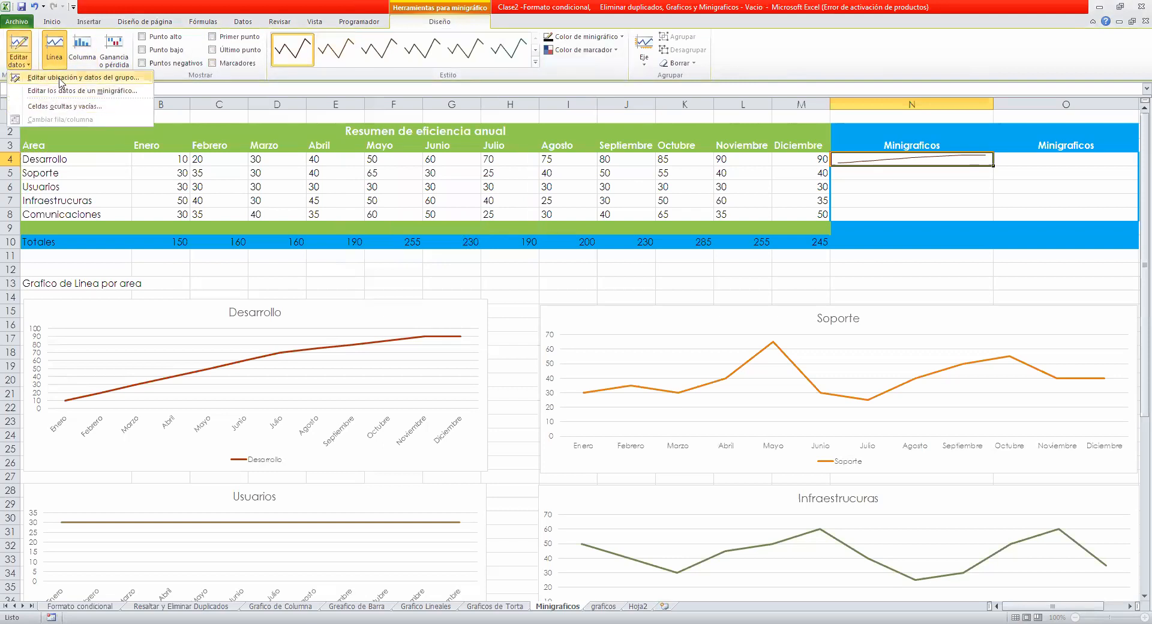
pyautogui.click(60, 77)
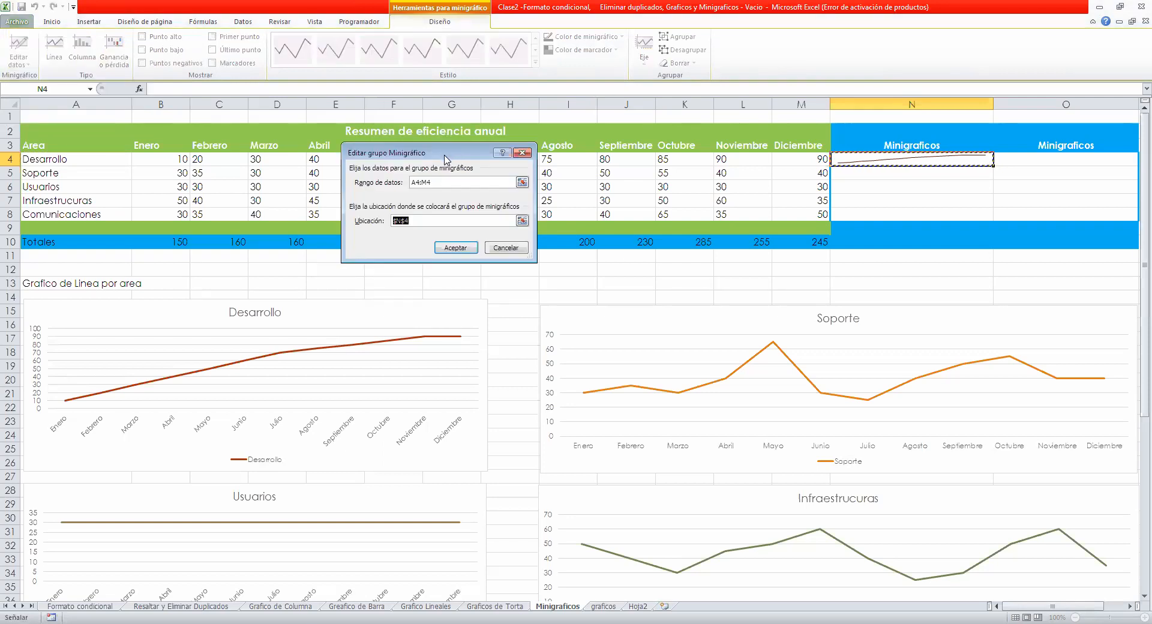
pyautogui.moveTo(445, 159); pyautogui.dragTo(365, 227)
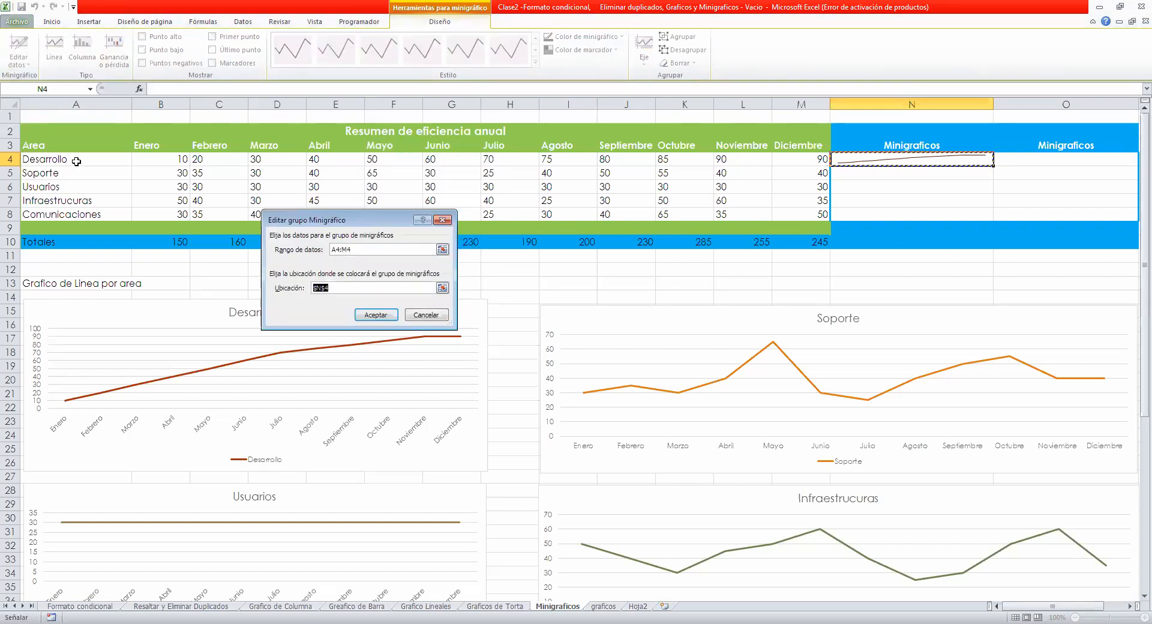
pyautogui.click(443, 249)
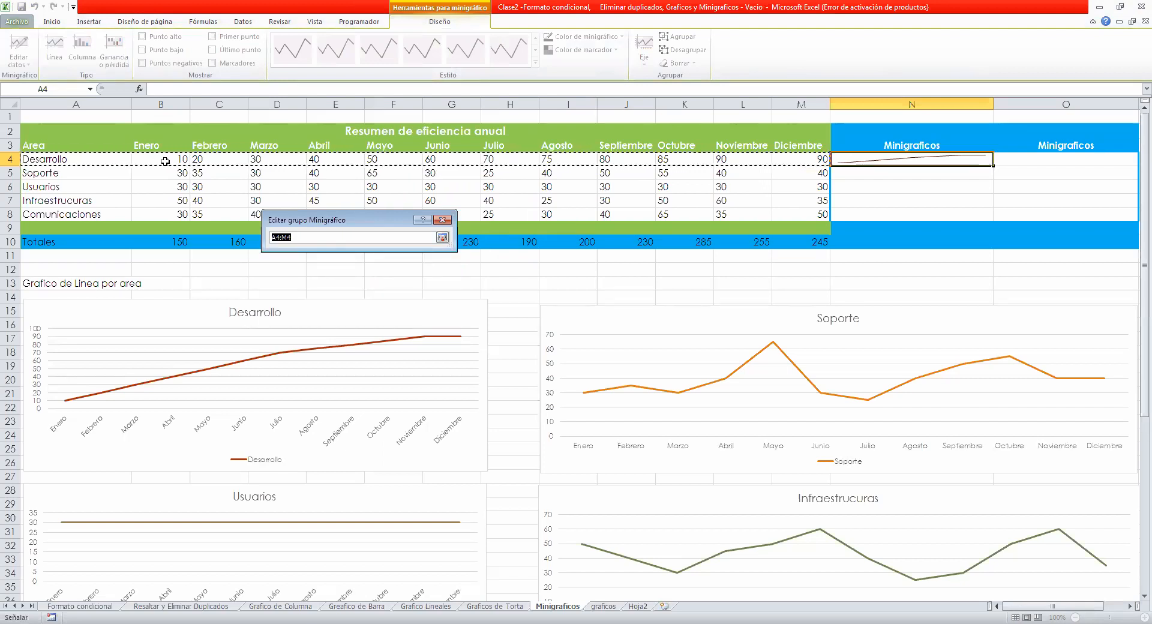
pyautogui.click(117, 160)
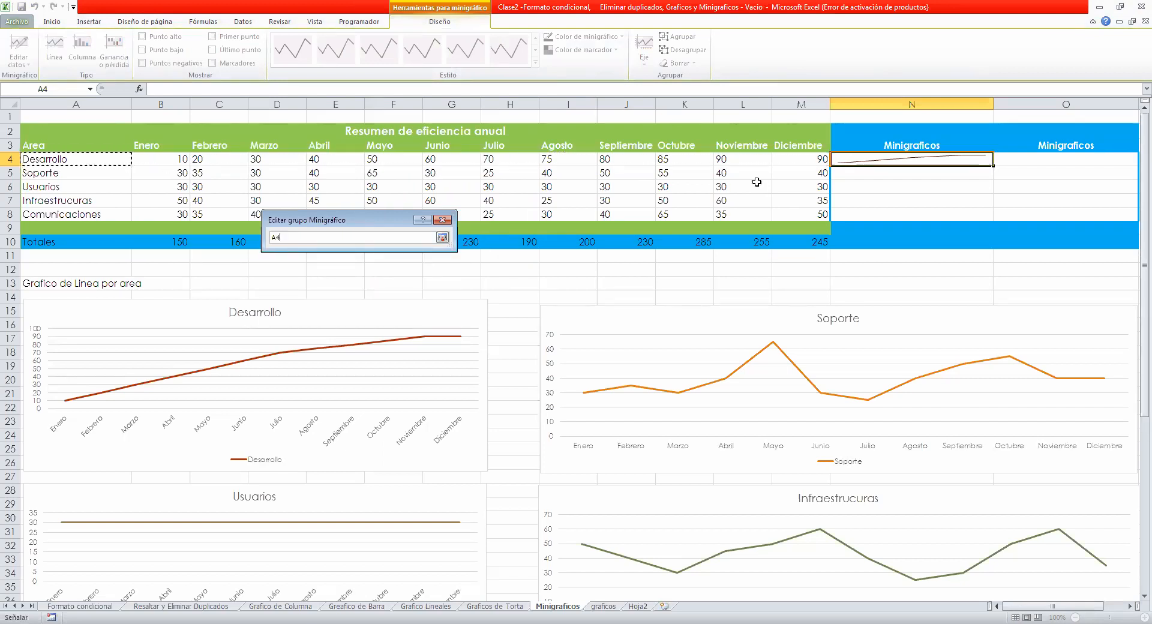
pyautogui.keyDown('shift'); pyautogui.click(812, 165); pyautogui.keyUp('shift')
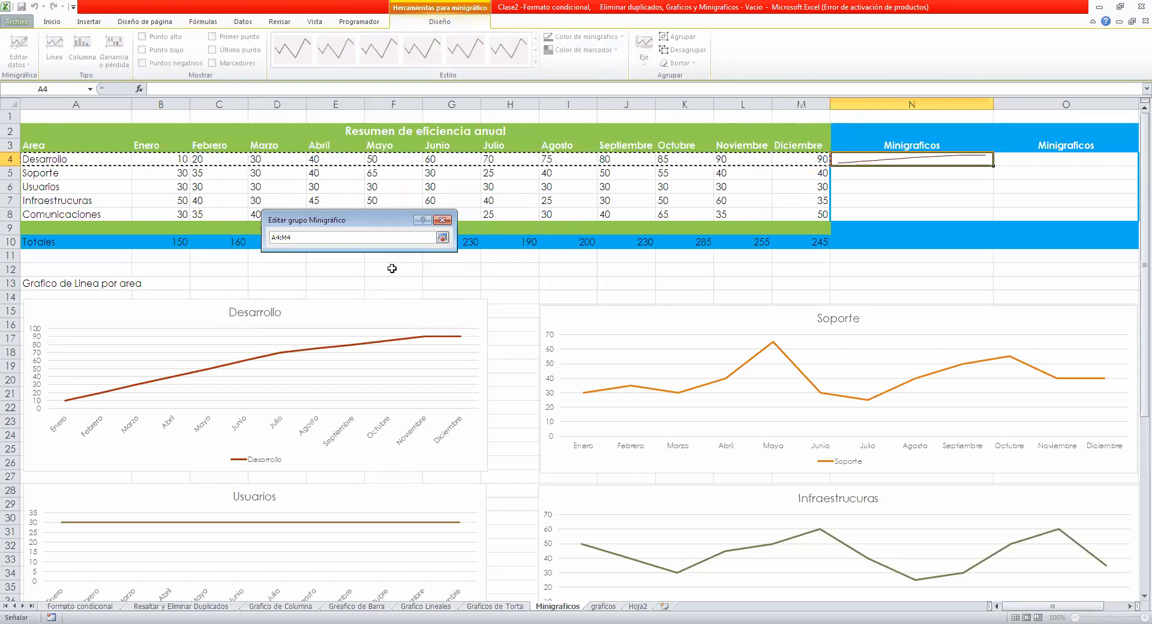
pyautogui.press('Return')
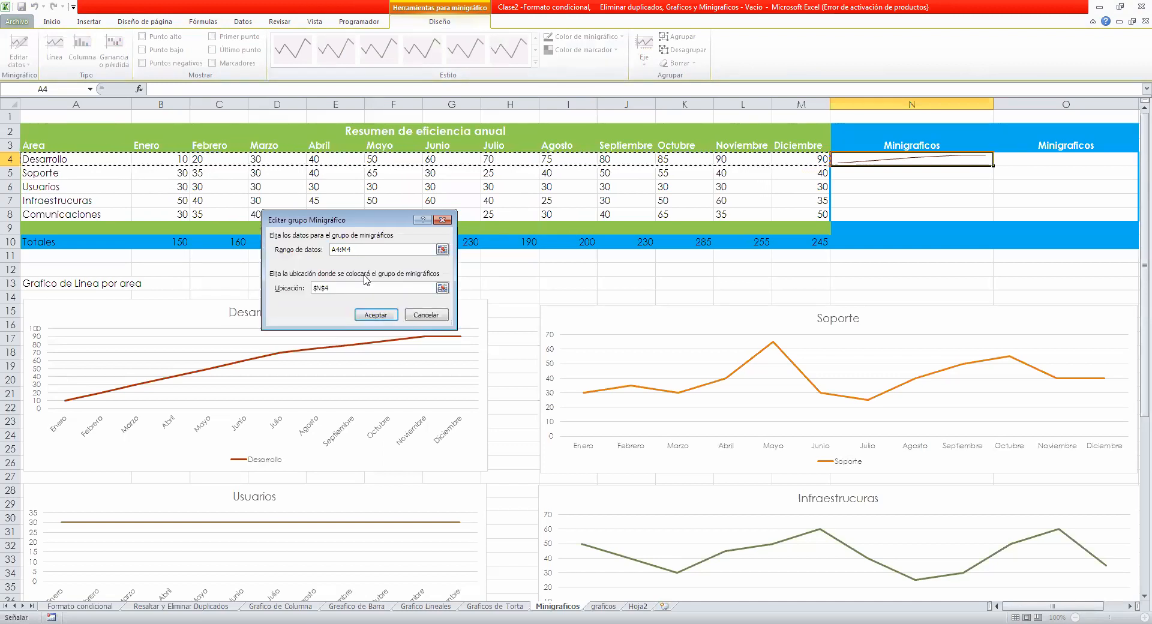
pyautogui.click(372, 316)
# Show the high, low, first and last points on the N4 sparkline and apply the black style with blue markers.
pyautogui.moveTo(1074, 174); pyautogui.dragTo(246, 140)
pyautogui.click(967, 161)
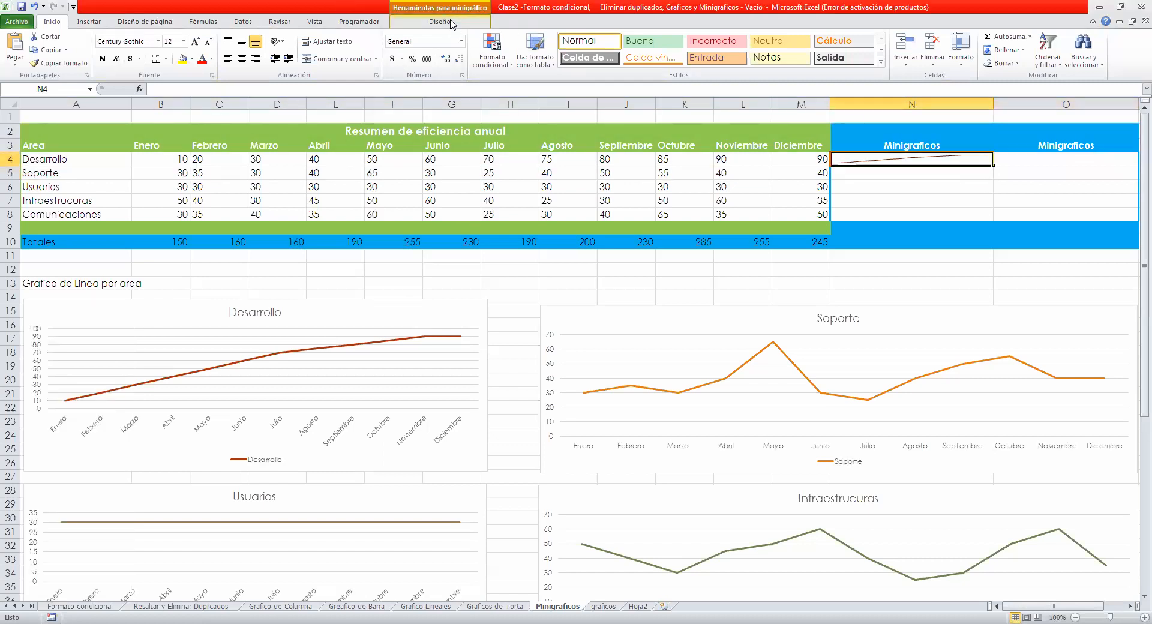
pyautogui.click(451, 22)
pyautogui.click(388, 55)
pyautogui.click(437, 51)
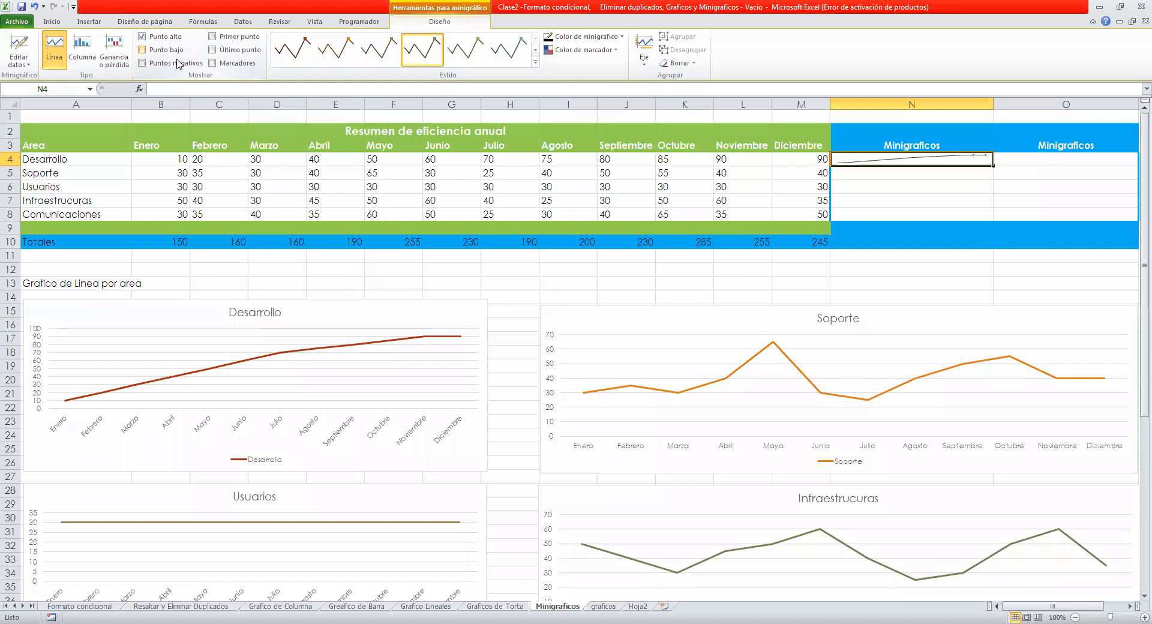
pyautogui.click(178, 65)
pyautogui.click(535, 62)
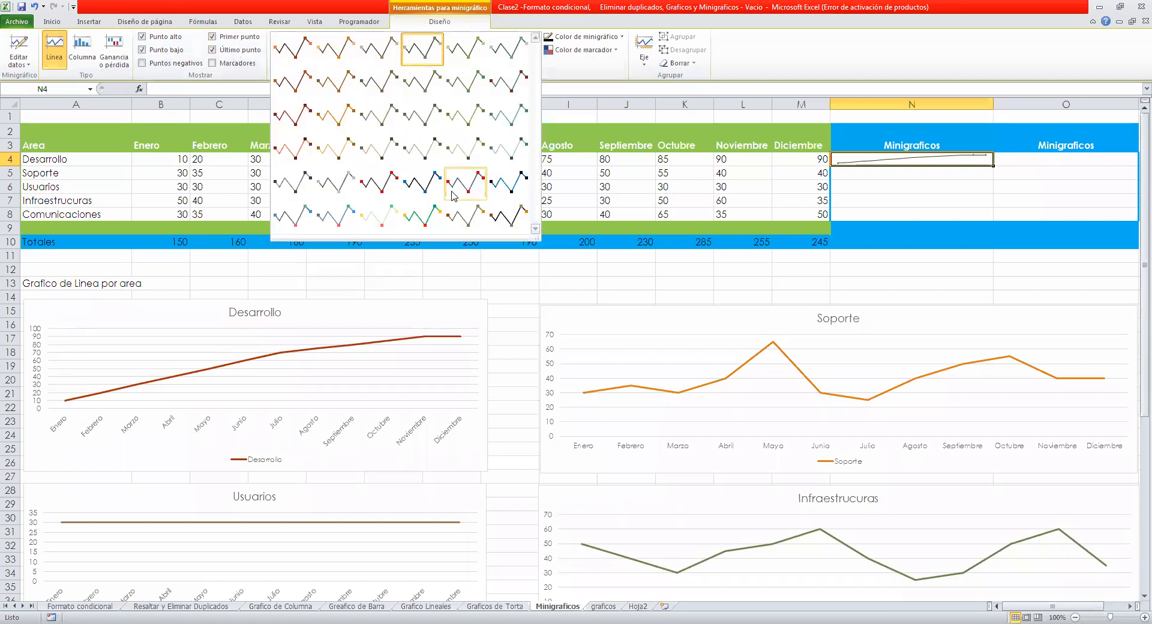
pyautogui.click(418, 189)
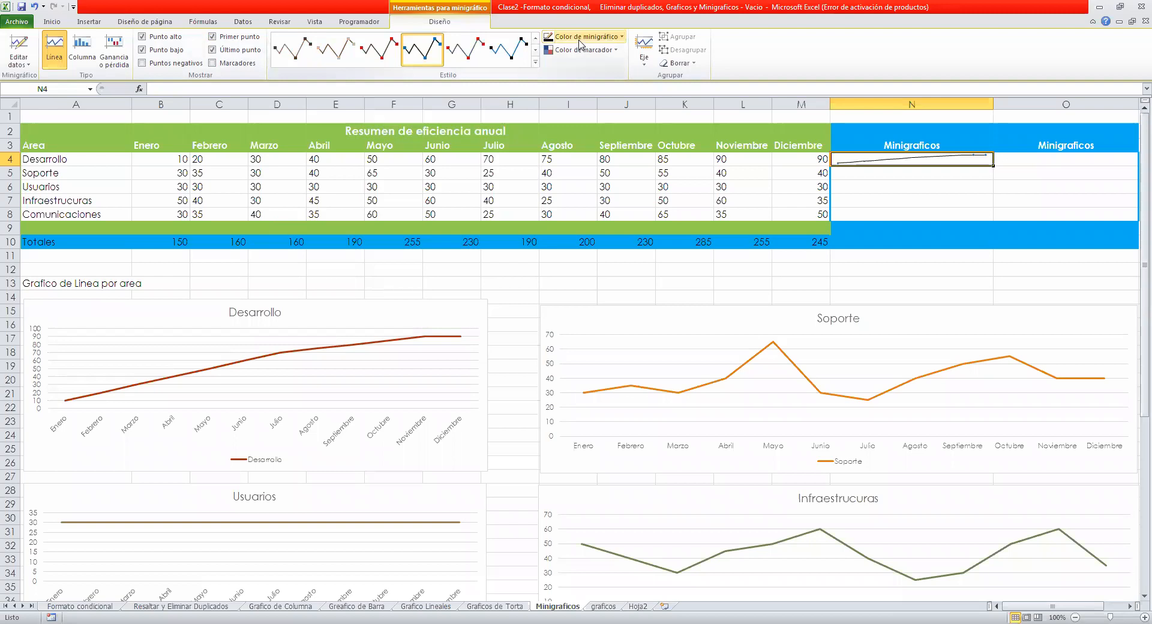
# Change the N4 sparkline's line colour to light orange and choose a theme colour for its markers.
pyautogui.click(580, 43)
pyautogui.click(604, 56)
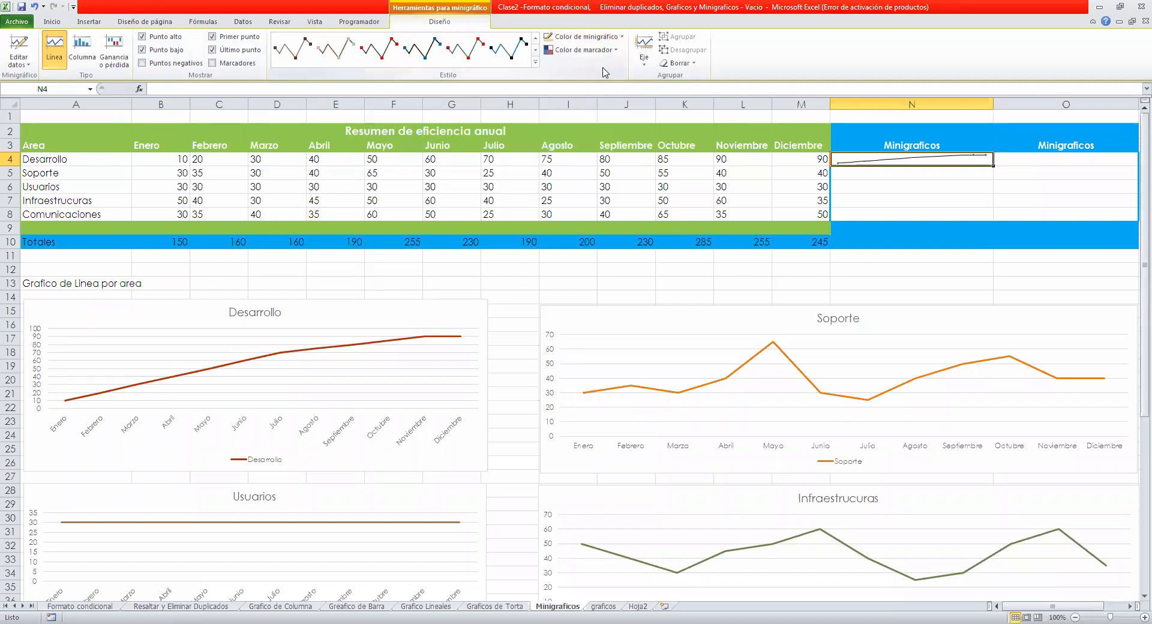
pyautogui.click(604, 53)
pyautogui.moveTo(604, 77)
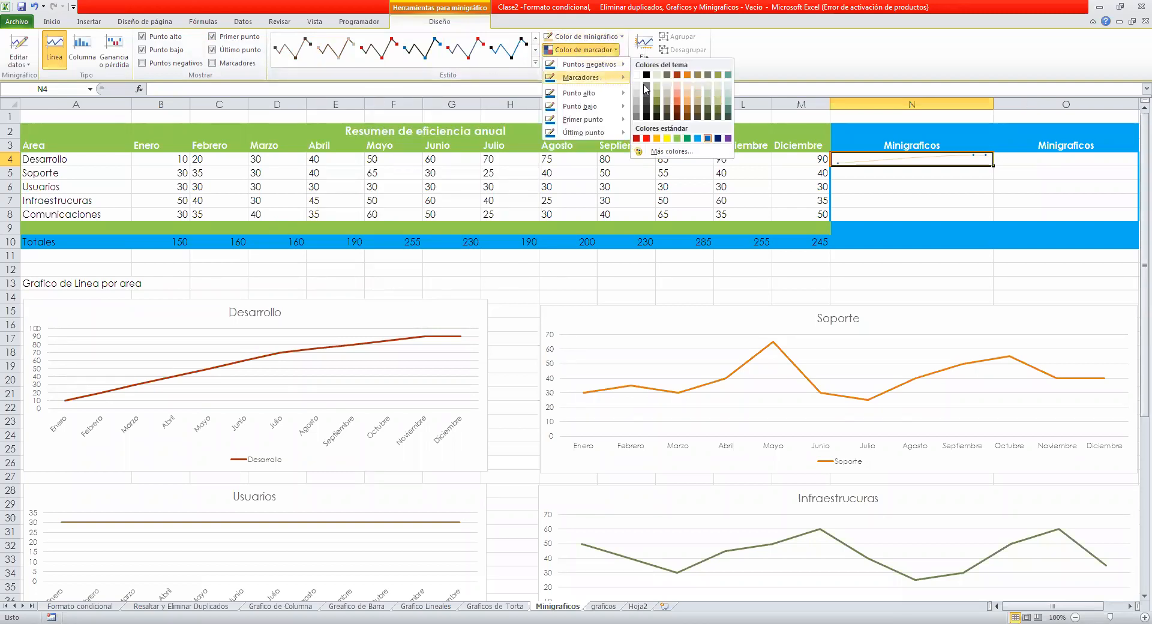
pyautogui.click(714, 69)
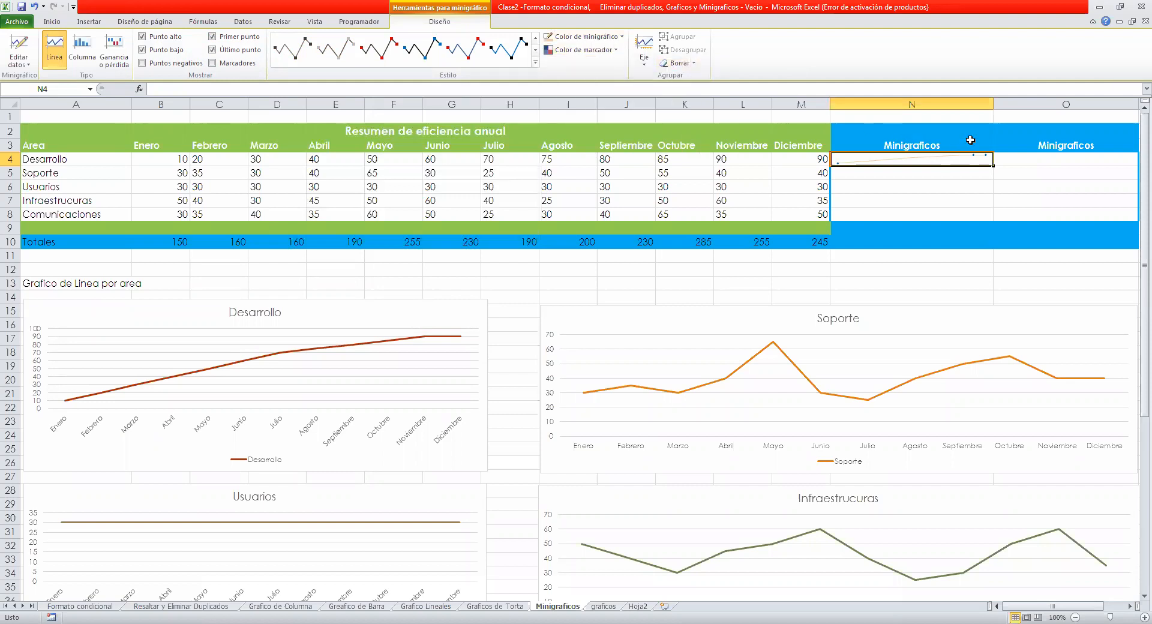
# Widen column N, which holds the first set of sparklines, to 34.89.
pyautogui.moveTo(993, 102); pyautogui.dragTo(1023, 107)
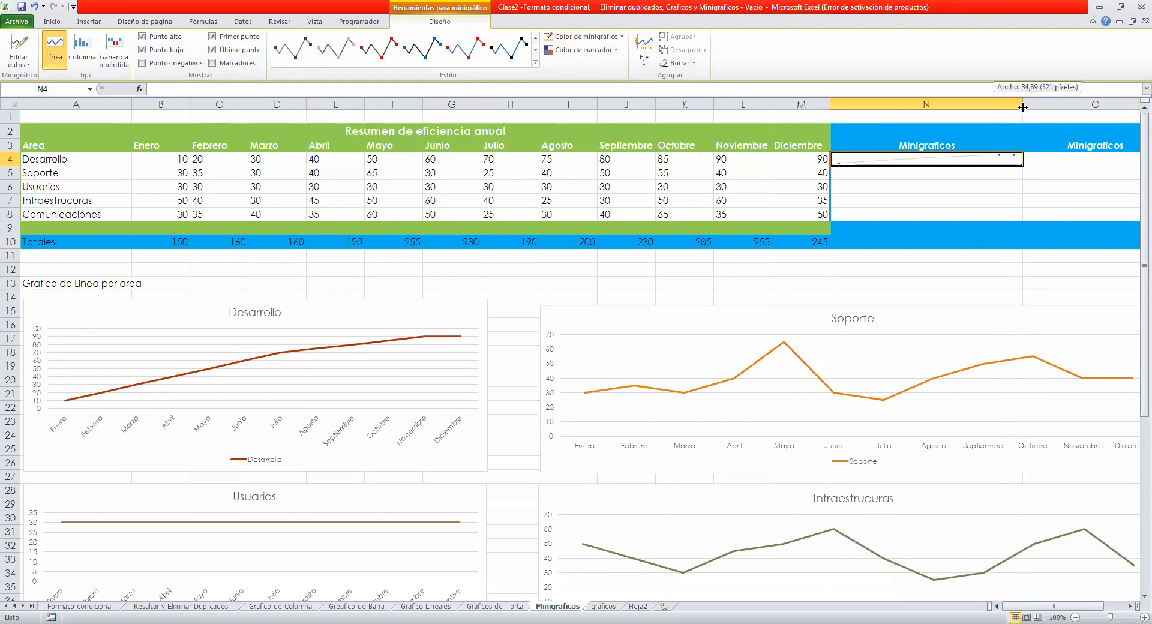
pyautogui.click(937, 189)
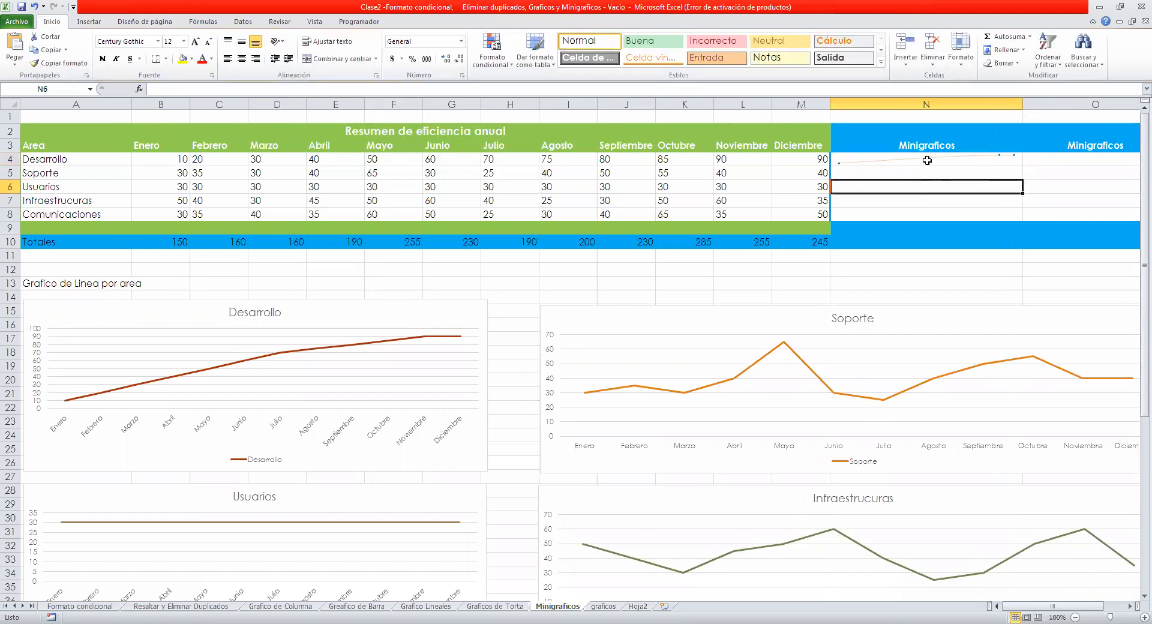
# Review the axis options available for the N4 sparkline.
pyautogui.click(926, 160)
pyautogui.click(647, 63)
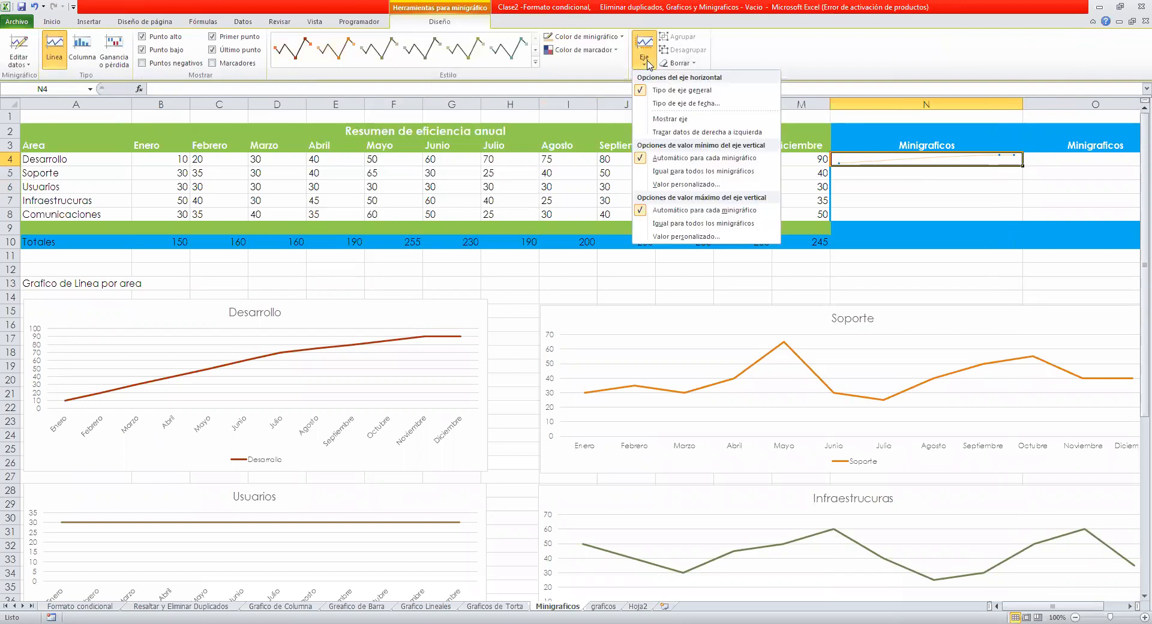
pyautogui.click(648, 66)
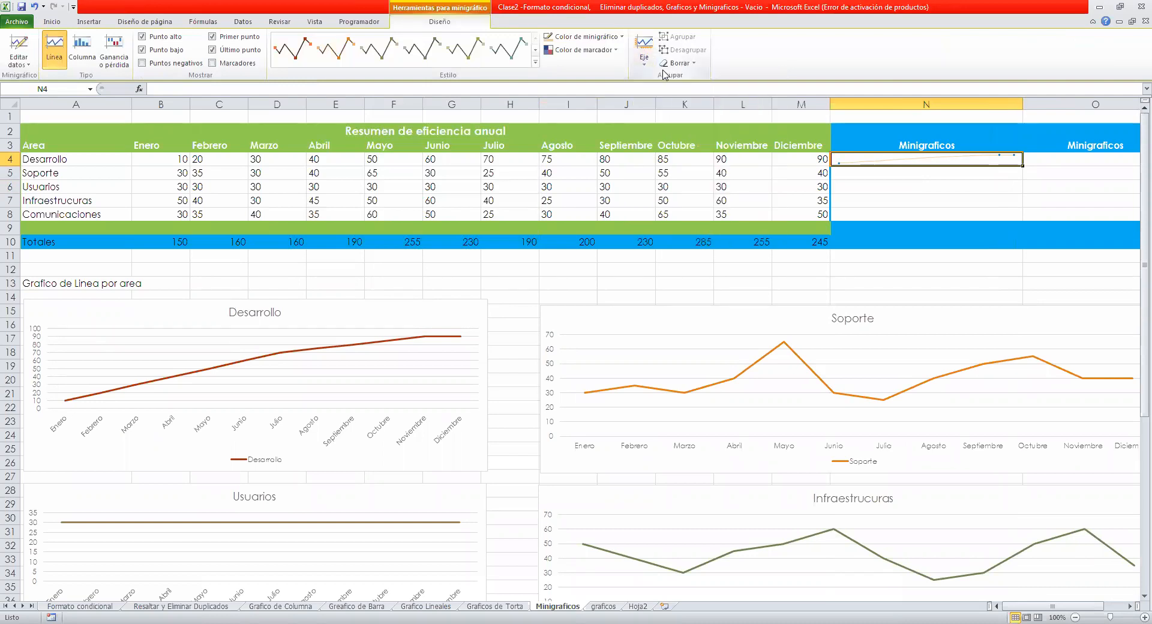
pyautogui.click(926, 189)
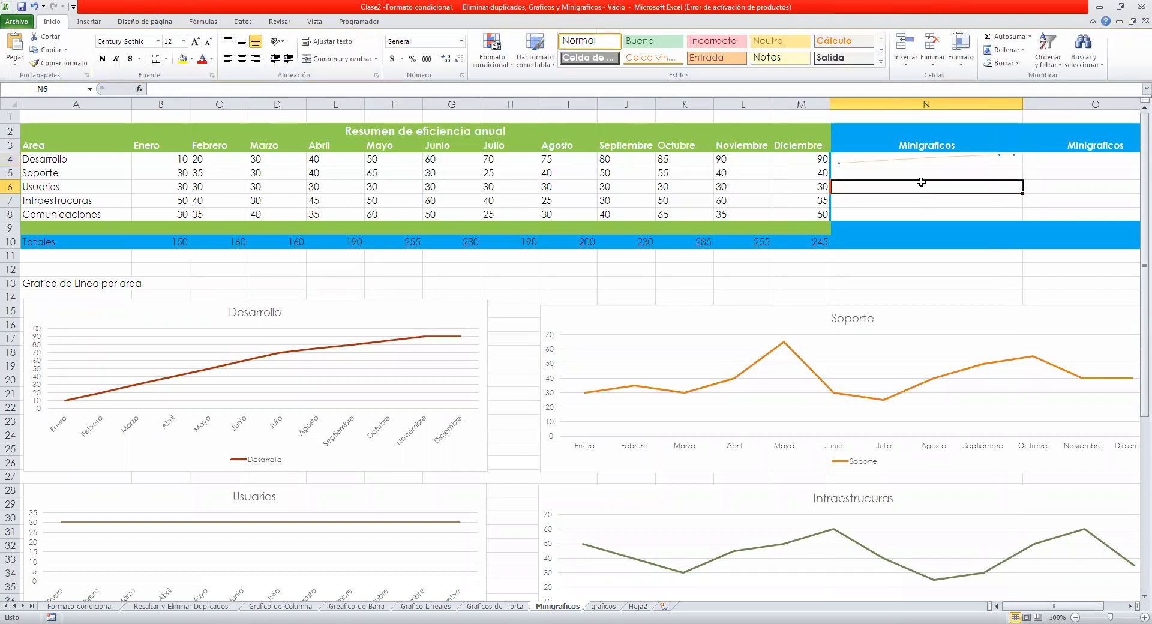
pyautogui.click(957, 157)
pyautogui.click(929, 174)
pyautogui.click(924, 160)
# Insert a line sparkline in N5 for the Soporte row, using B5:M5 as the data range.
pyautogui.click(912, 177)
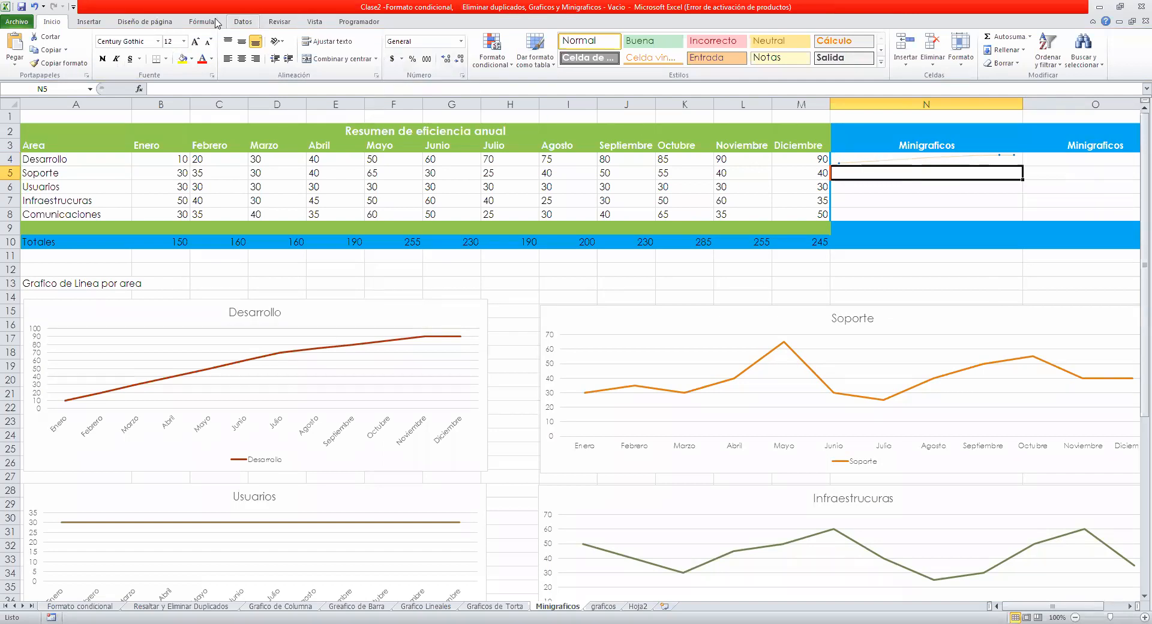
pyautogui.click(99, 23)
pyautogui.click(457, 51)
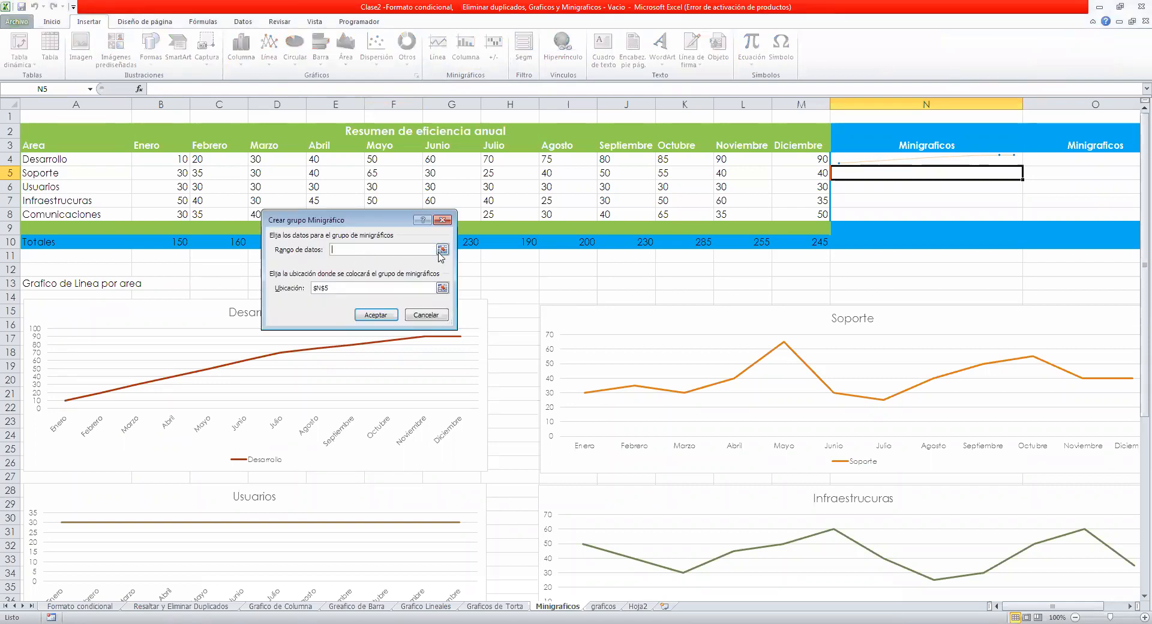
pyautogui.moveTo(147, 172); pyautogui.dragTo(236, 171)
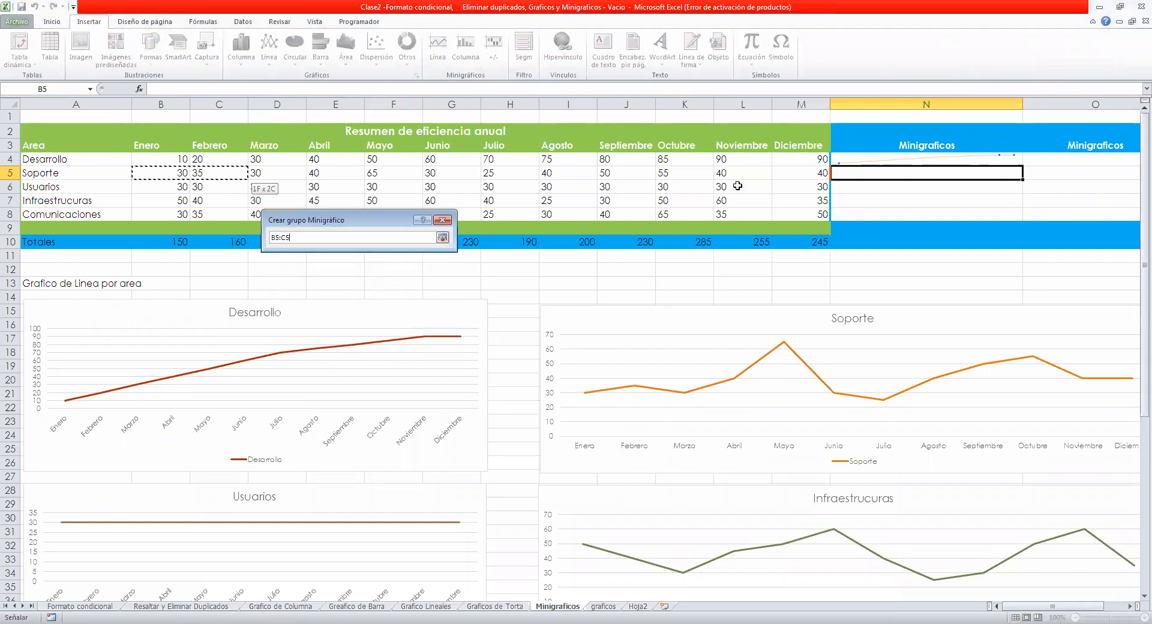
pyautogui.moveTo(775, 174); pyautogui.dragTo(775, 175)
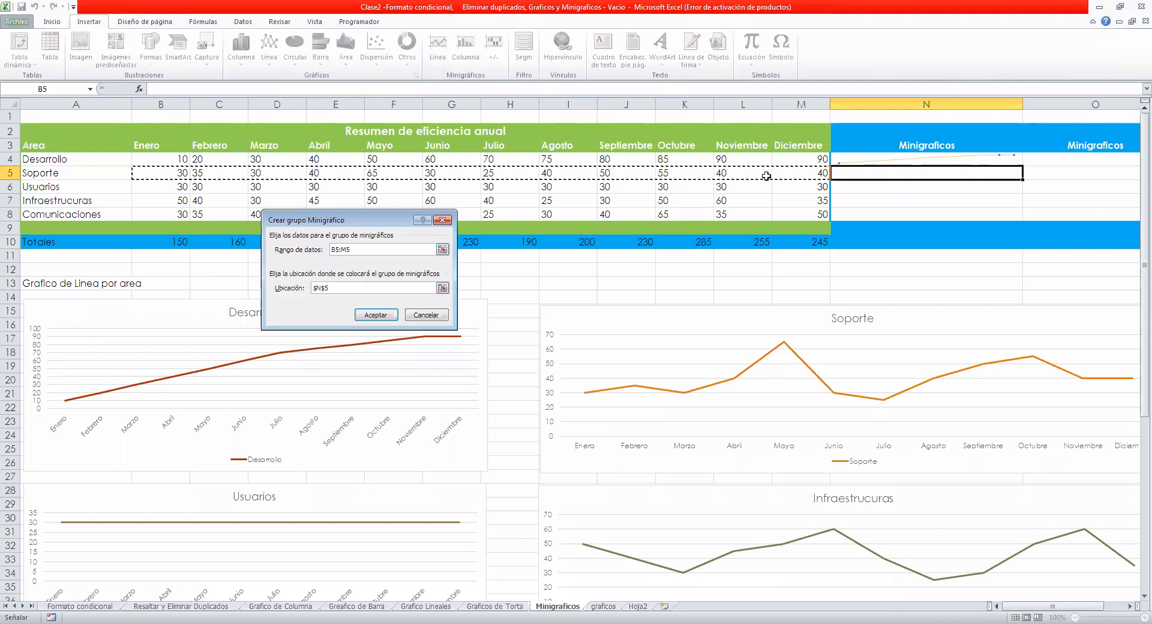
pyautogui.click(375, 314)
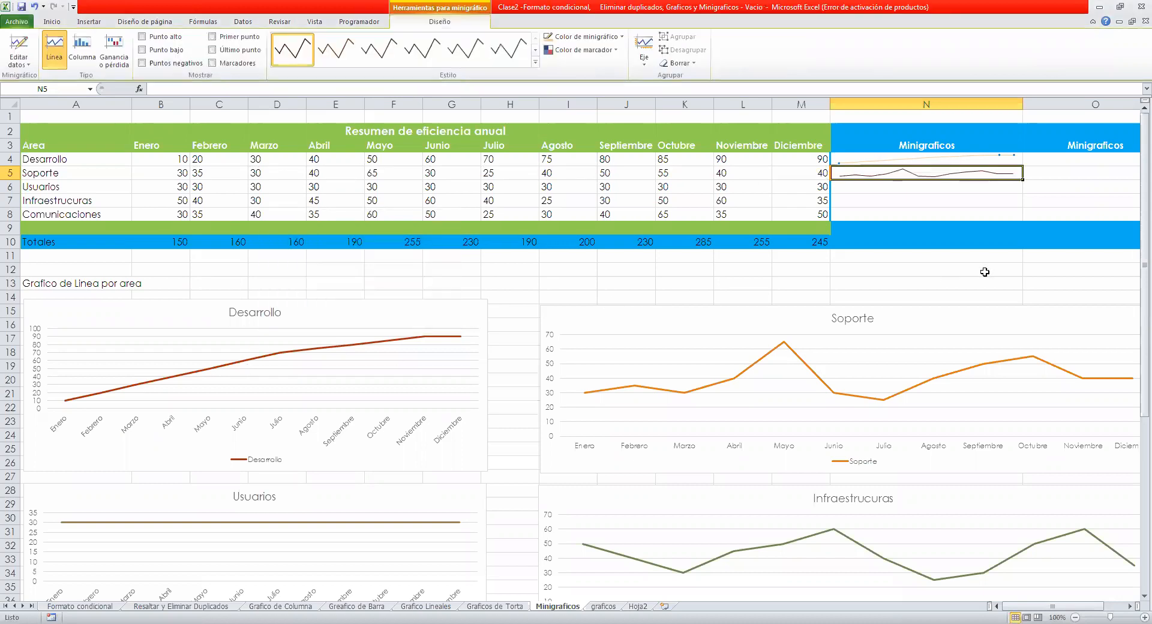
# Try to insert line sparklines for the Usuarios row from B6:M6, setting $B$6:$M$6 as their location.
pyautogui.moveTo(185, 183); pyautogui.dragTo(818, 191)
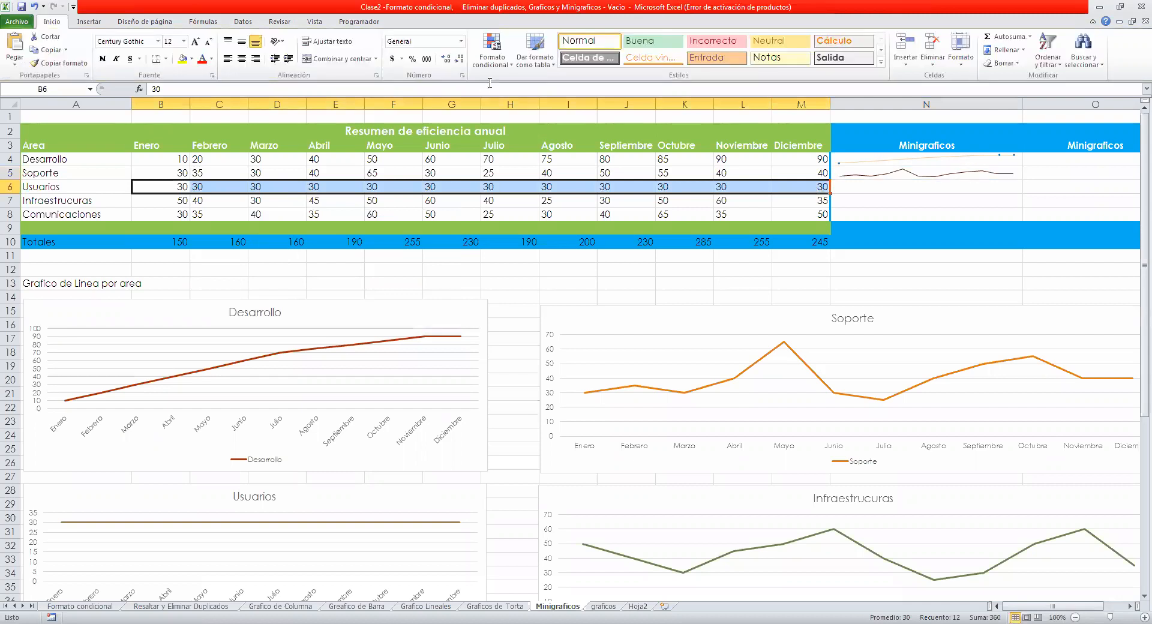
pyautogui.click(91, 23)
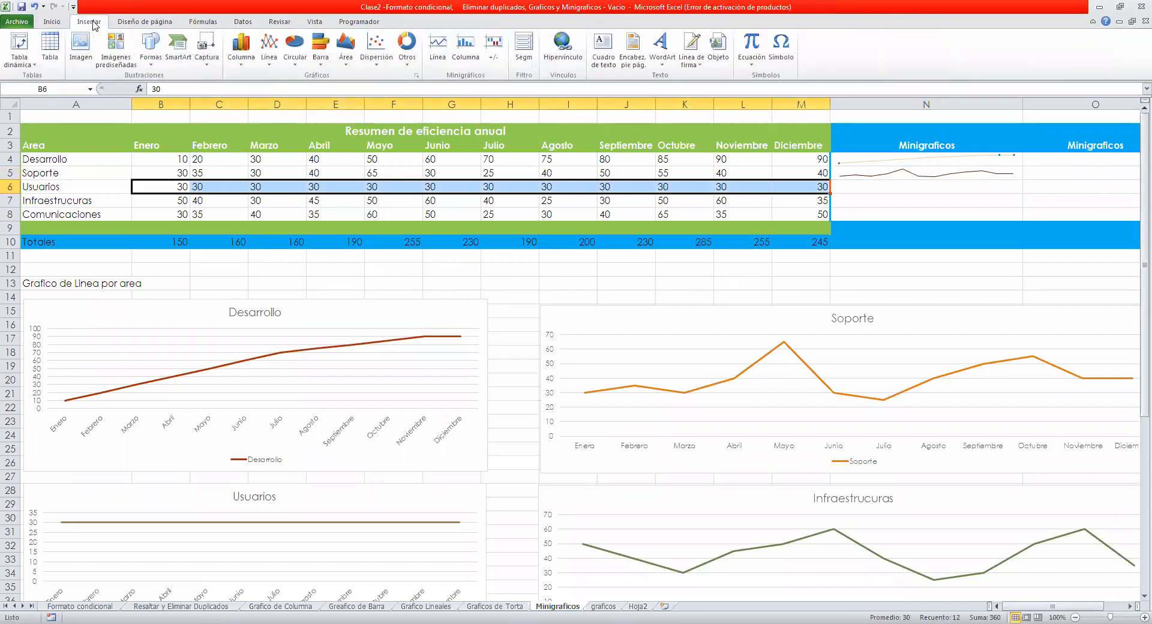
pyautogui.click(437, 60)
pyautogui.click(441, 290)
pyautogui.moveTo(162, 187); pyautogui.dragTo(764, 185)
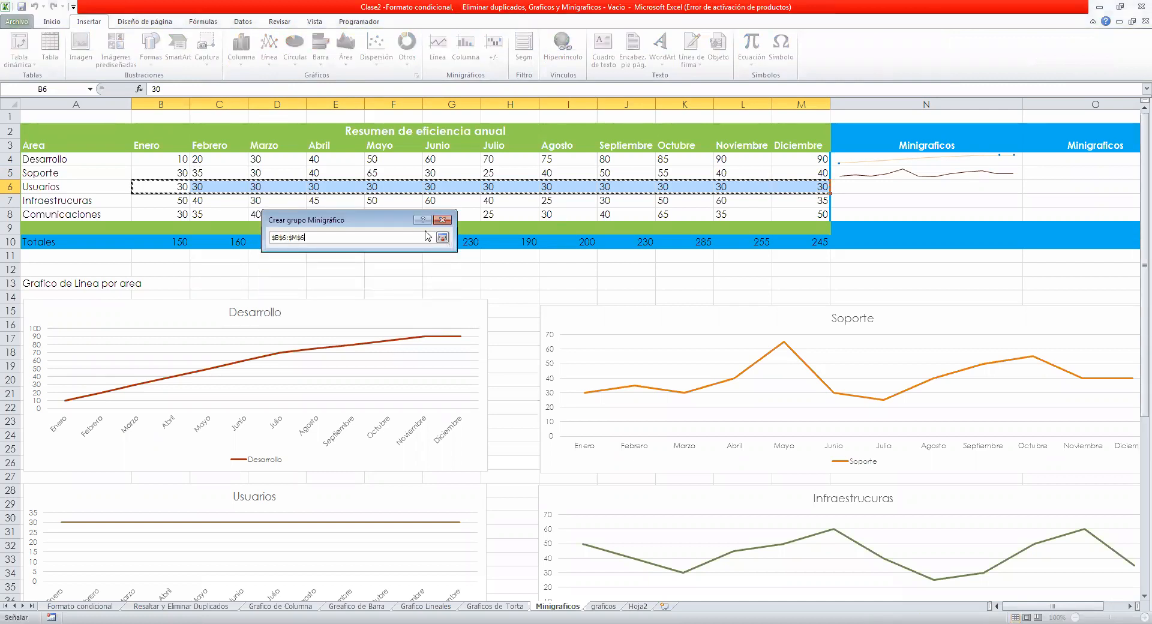
pyautogui.press('Return')
pyautogui.click(373, 314)
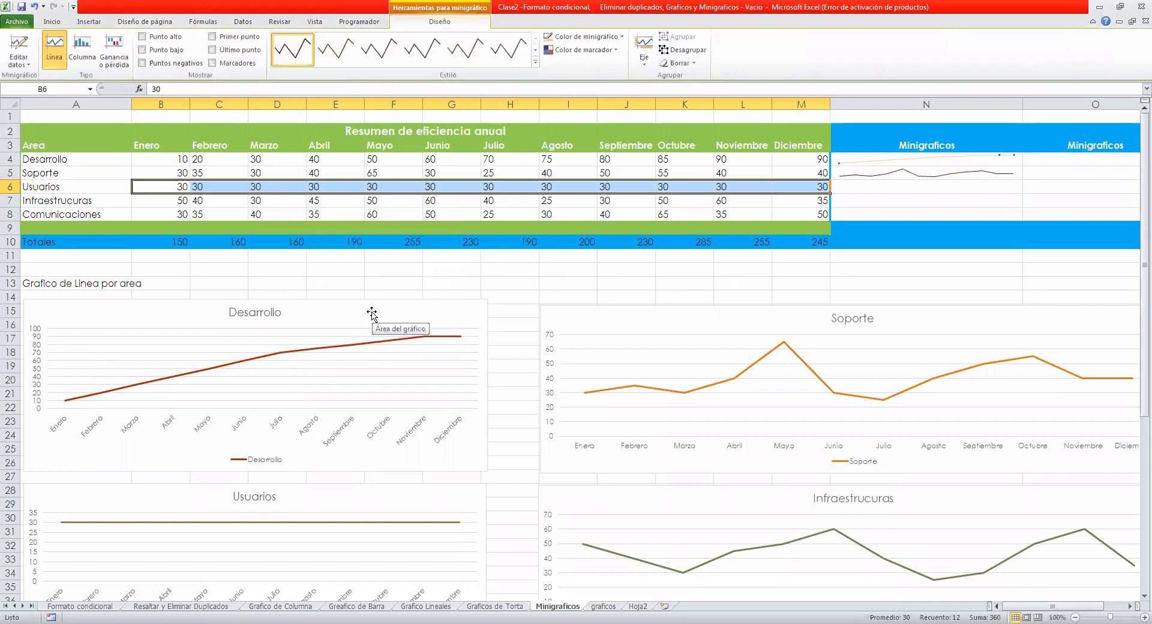
# Insert a line sparkline in N6 for the Usuarios row, using B6:M6 as the data range.
pyautogui.click(864, 188)
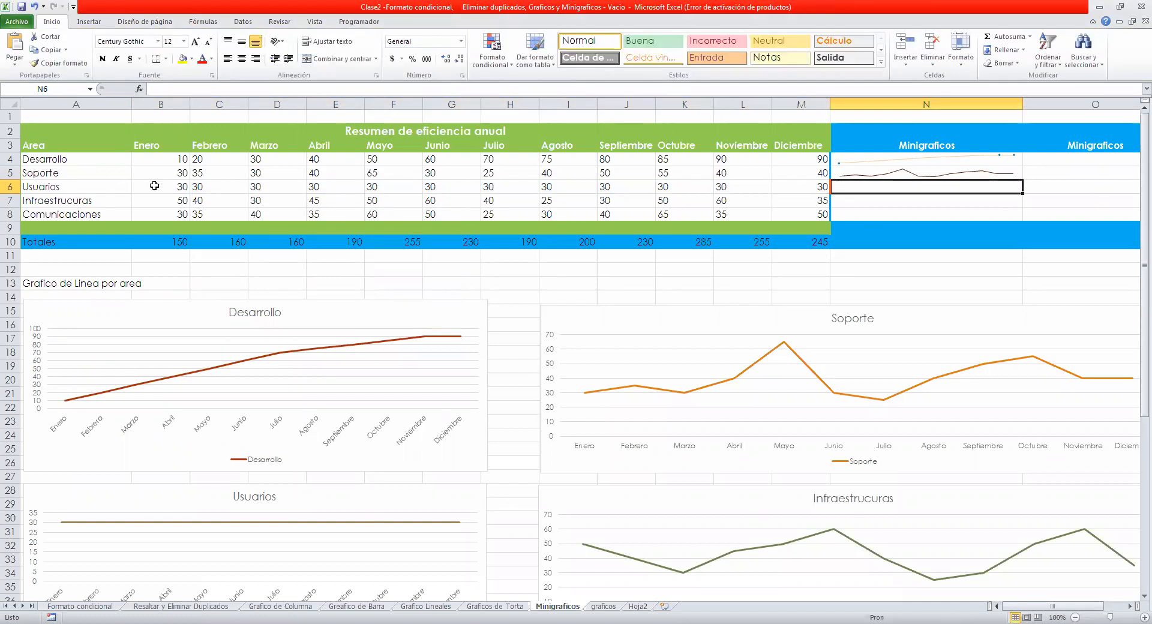
pyautogui.click(90, 21)
pyautogui.click(441, 60)
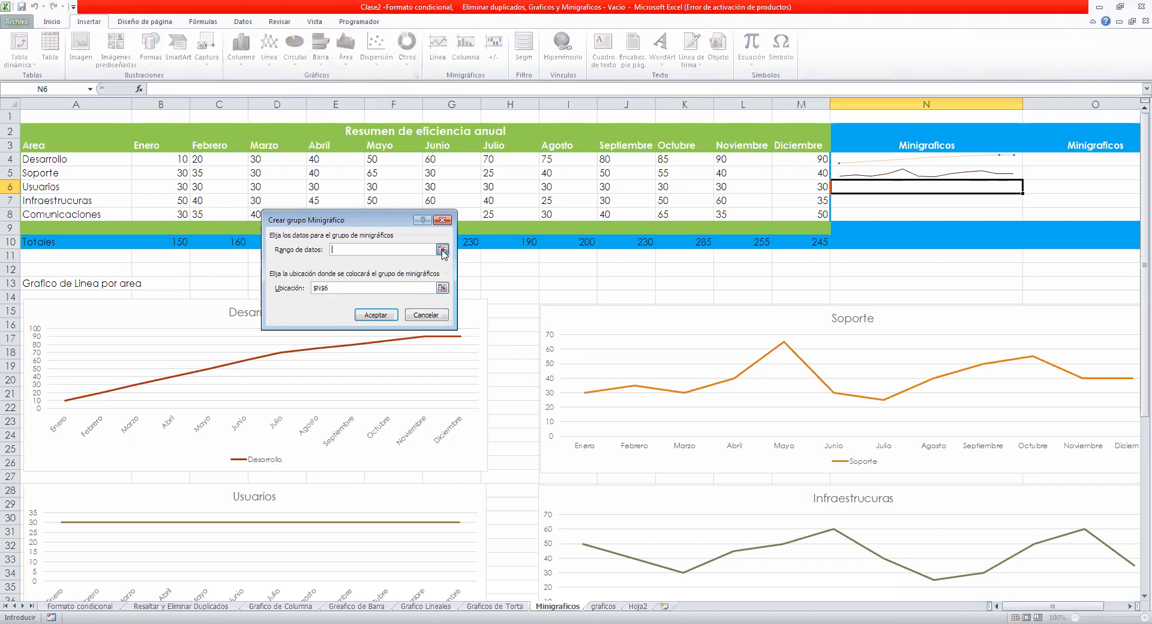
pyautogui.click(443, 249)
pyautogui.moveTo(178, 180); pyautogui.dragTo(793, 190)
pyautogui.press('Return')
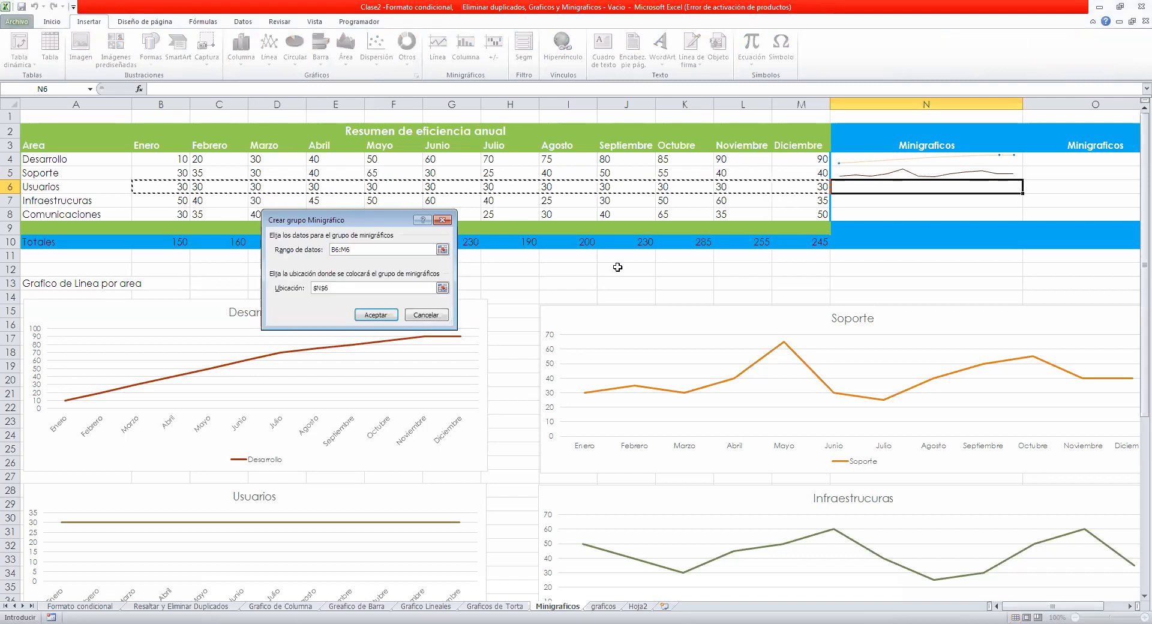
pyautogui.click(376, 314)
pyautogui.click(944, 230)
pyautogui.click(986, 187)
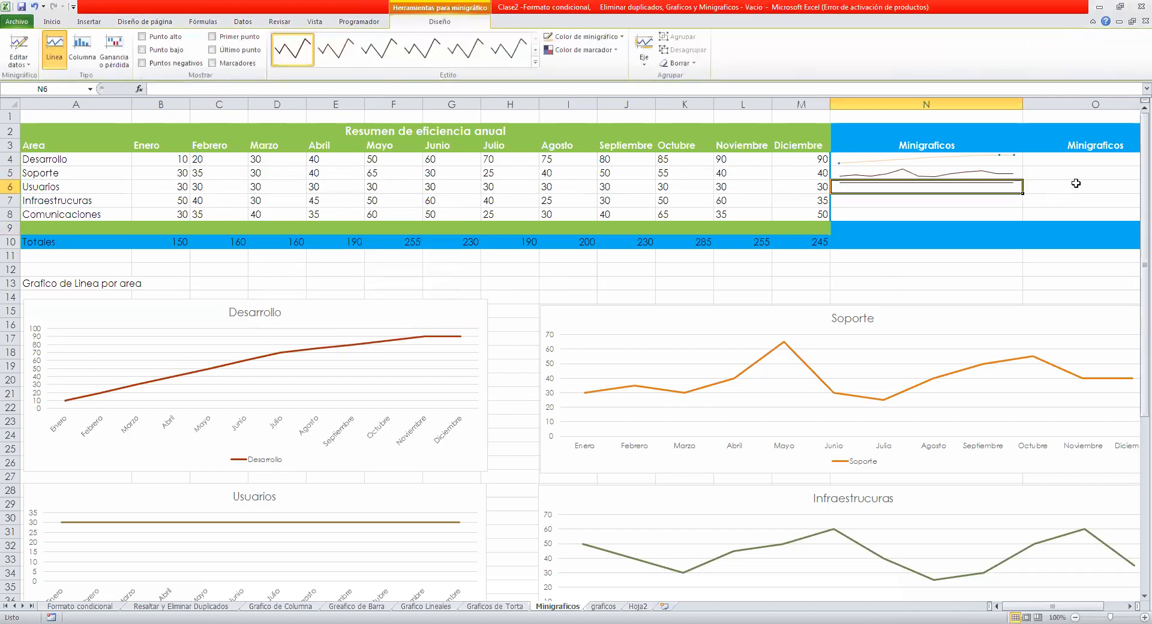
# Compare the sparklines in N4:N6 with the full-size Desarrollo, Soporte and Usuarios line charts below the table.
pyautogui.hscroll(1, 1076, 183)
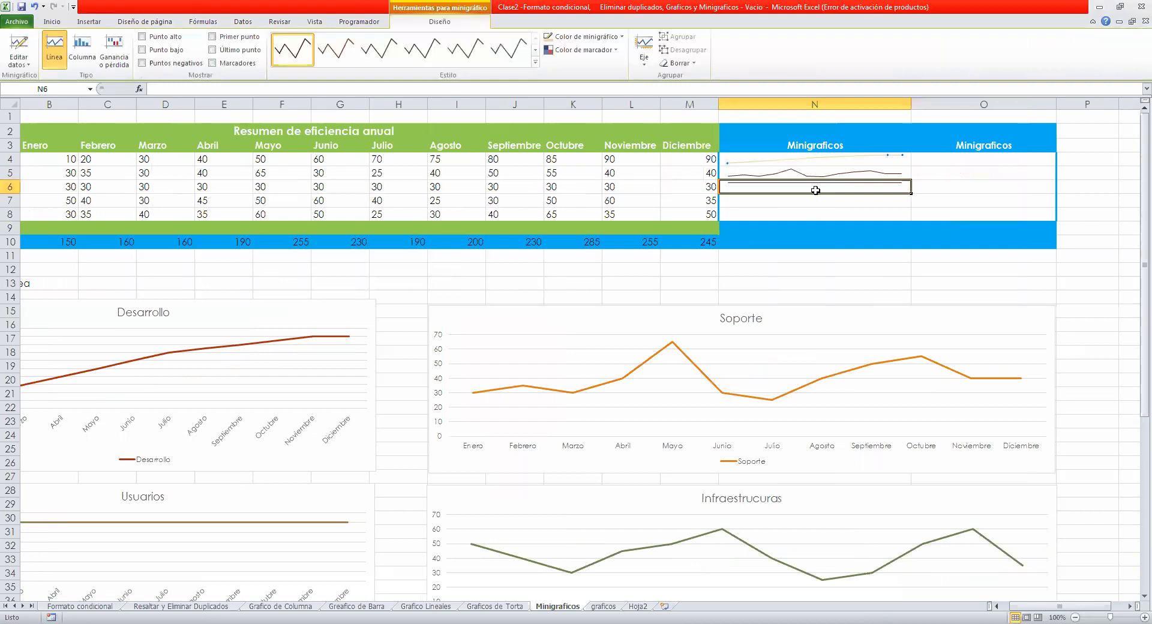
pyautogui.click(976, 188)
pyautogui.click(781, 186)
pyautogui.scroll(-1, 800, 270)
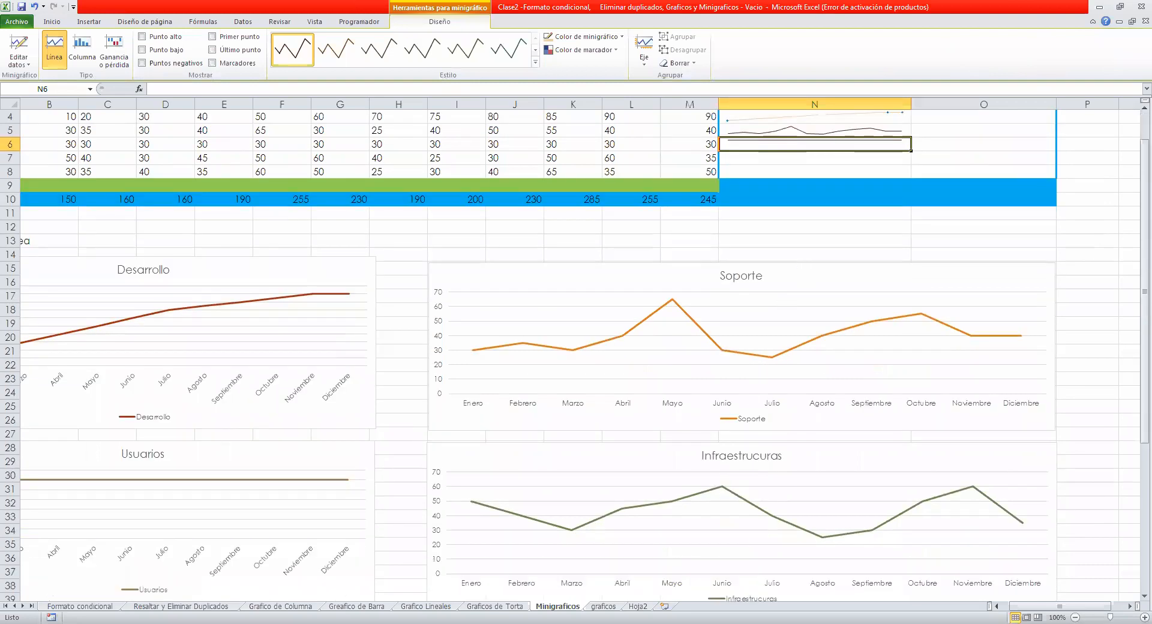
pyautogui.click(533, 282)
pyautogui.click(285, 275)
pyautogui.moveTo(479, 252); pyautogui.dragTo(395, 260)
pyautogui.click(396, 273)
pyautogui.scroll(1, 843, 267)
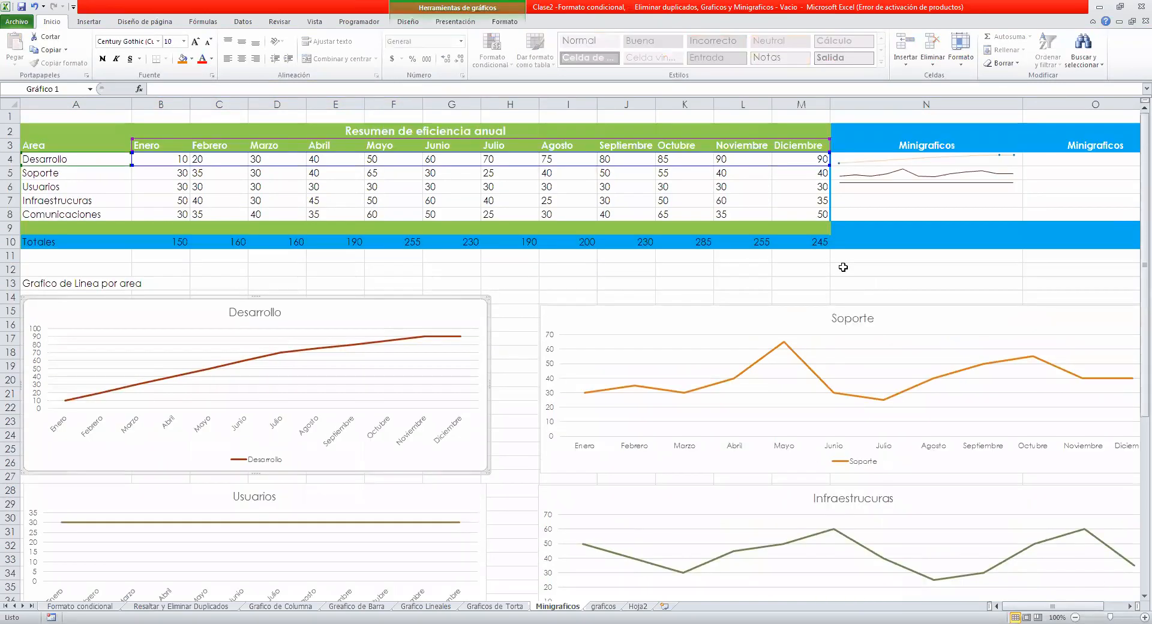
pyautogui.click(921, 164)
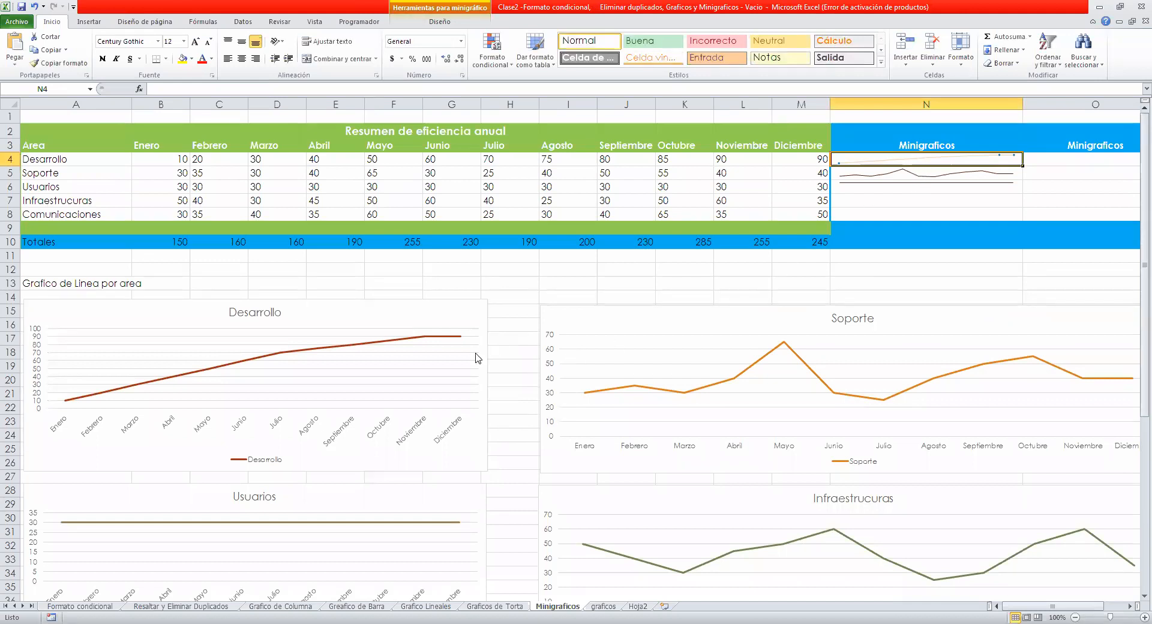
pyautogui.click(878, 185)
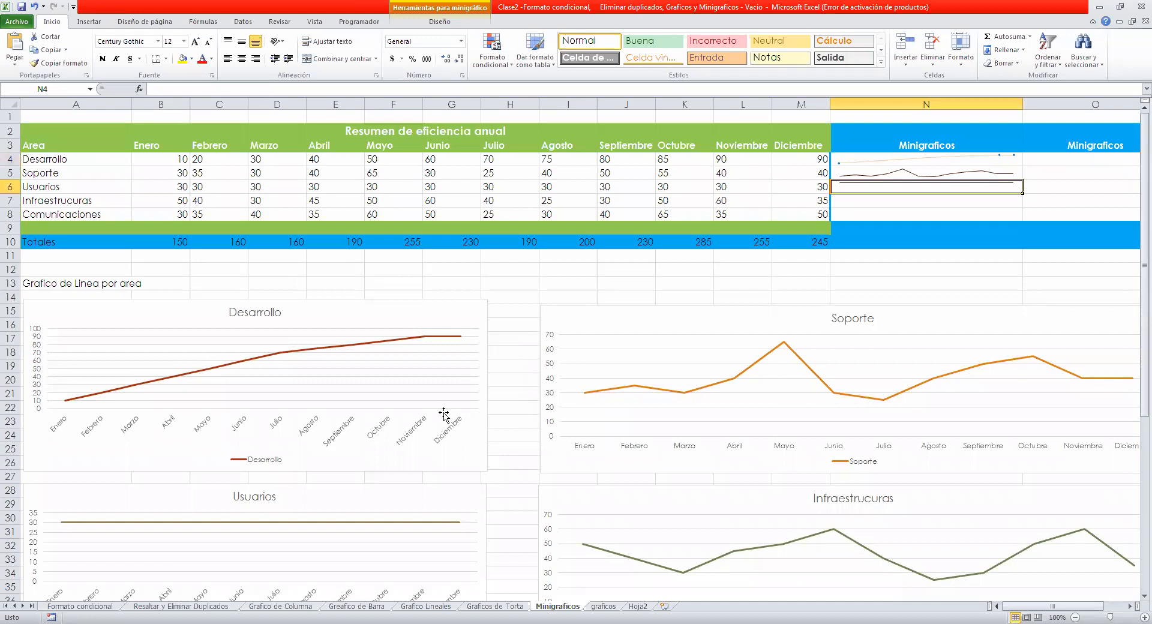
pyautogui.scroll(-2, 309, 454)
pyautogui.click(176, 455)
pyautogui.scroll(2, 546, 339)
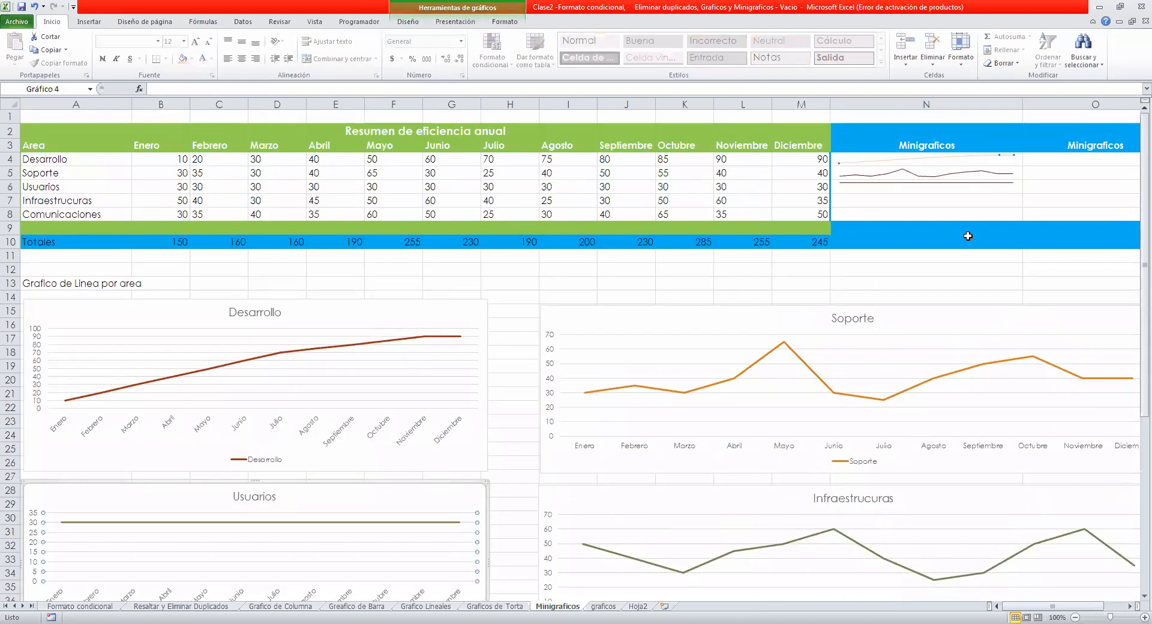
pyautogui.click(931, 159)
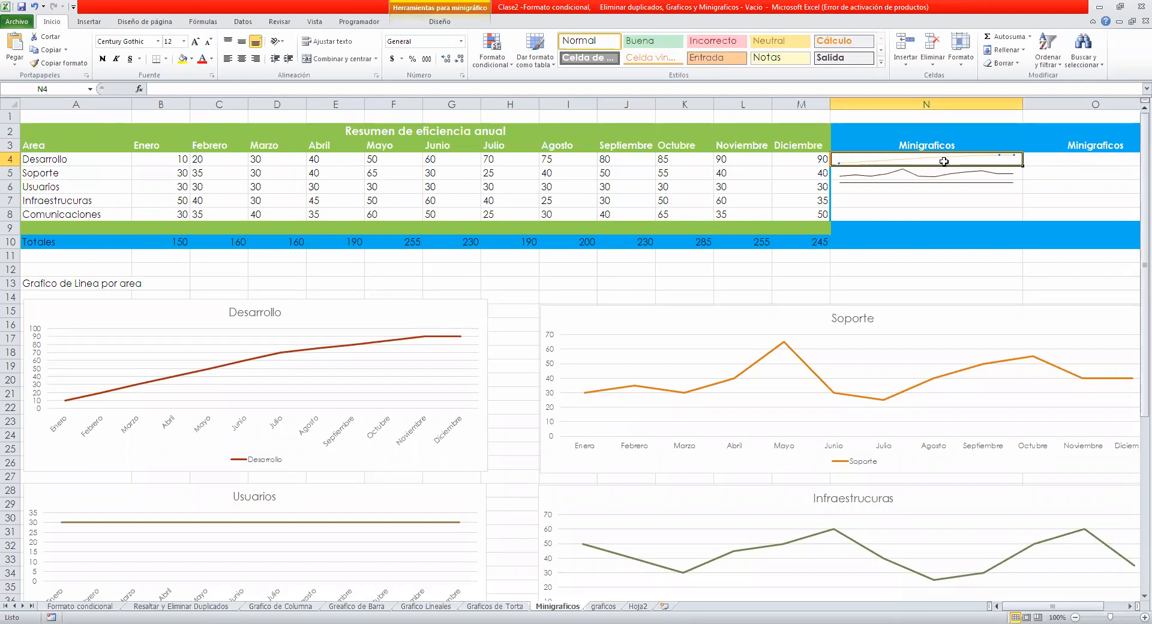
# Centre the alignment of cell N6 horizontally and vertically.
pyautogui.click(930, 200)
pyautogui.click(929, 187)
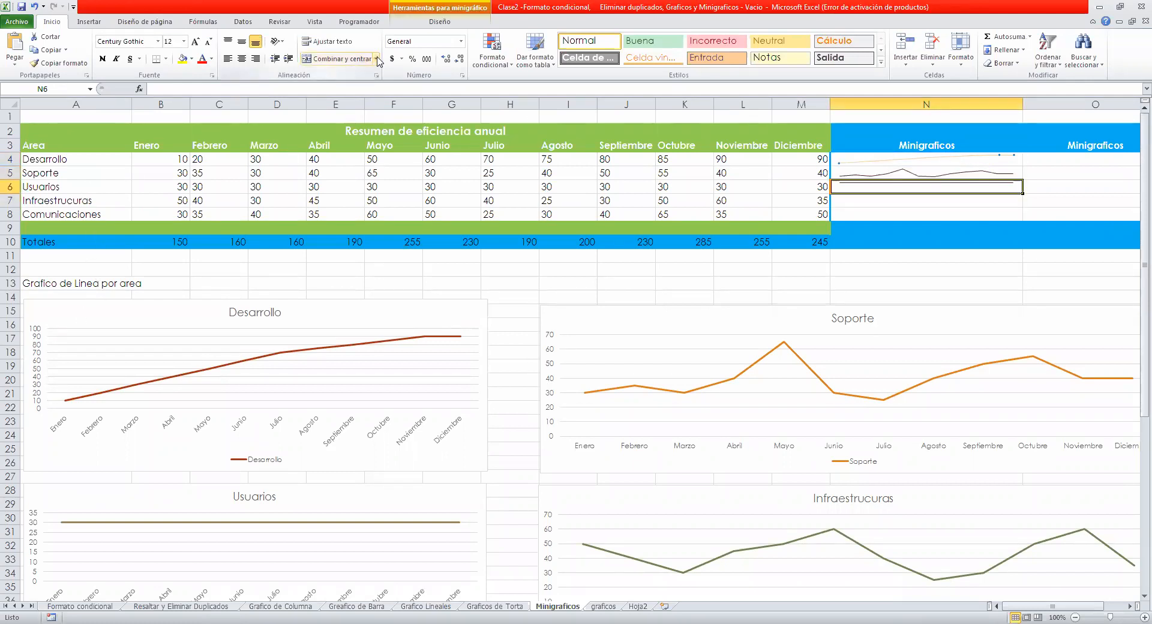
pyautogui.click(242, 58)
pyautogui.click(242, 41)
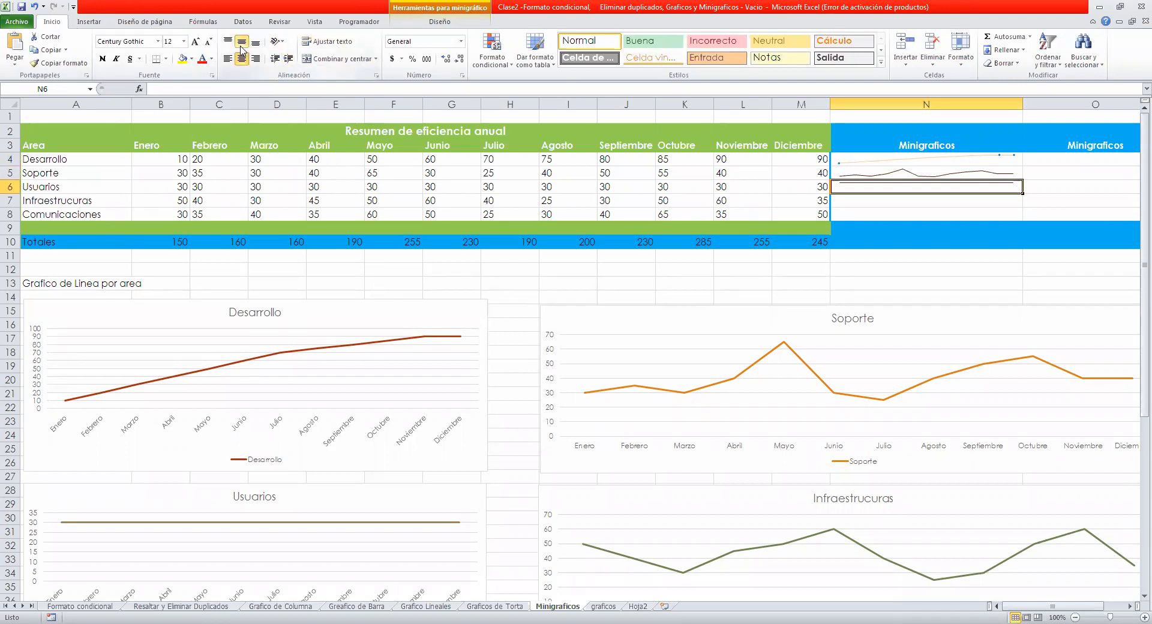
pyautogui.click(1049, 174)
pyautogui.click(884, 156)
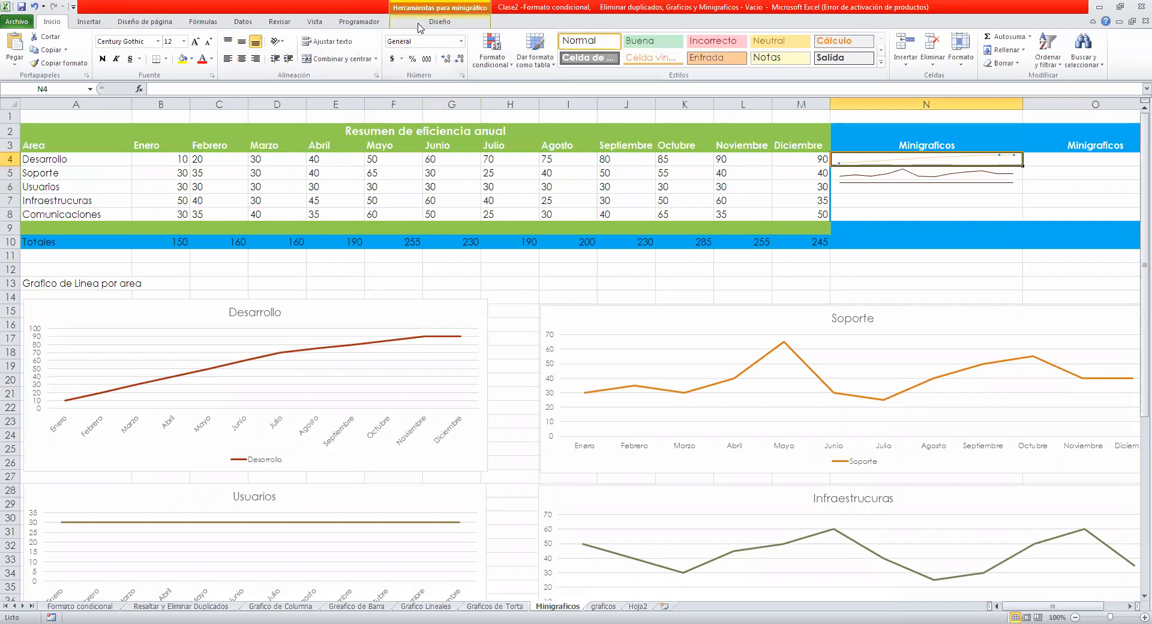
# Try to insert column sparklines for the Infraestrucuras row with $B$7:$M$7 as their location, and undo the insertion.
pyautogui.click(87, 22)
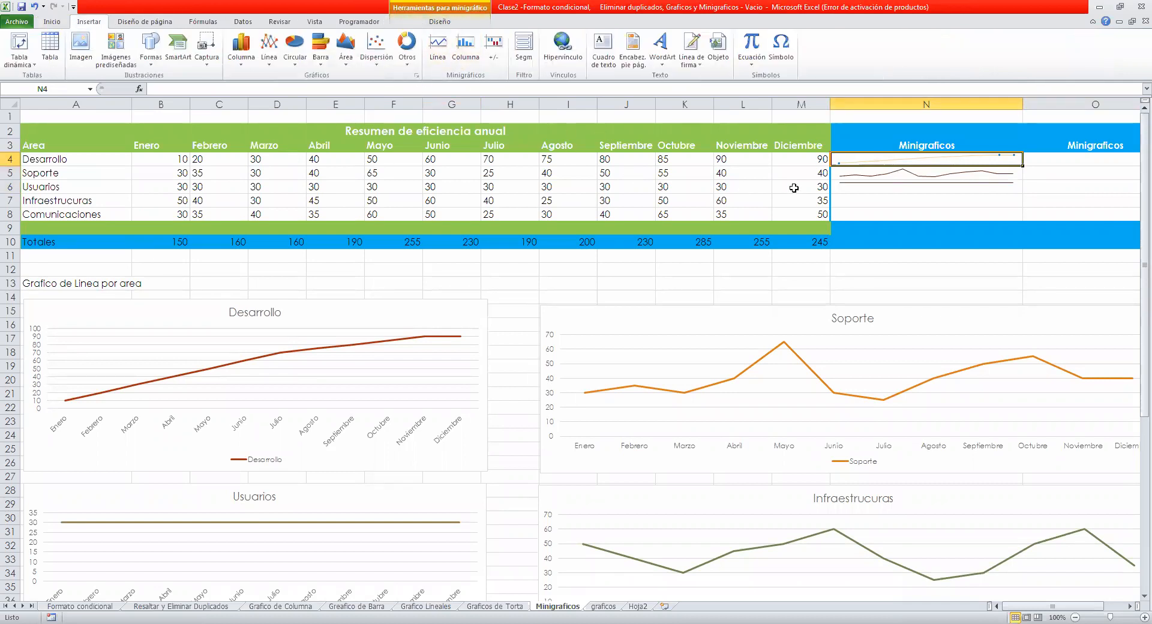
pyautogui.click(893, 196)
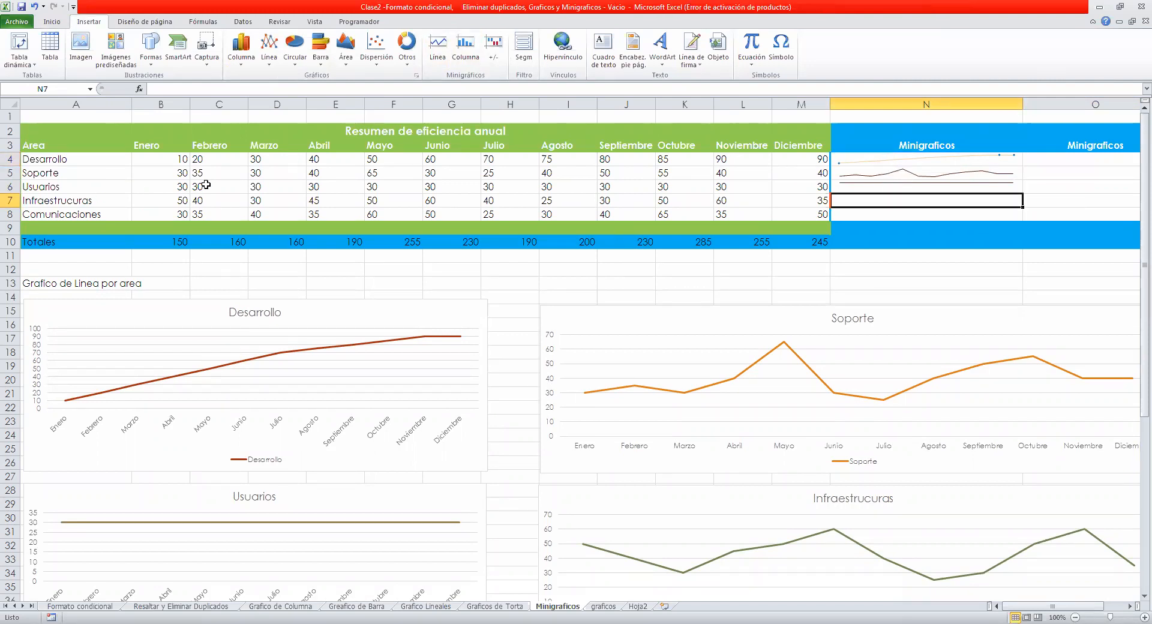
pyautogui.moveTo(165, 199); pyautogui.dragTo(792, 200)
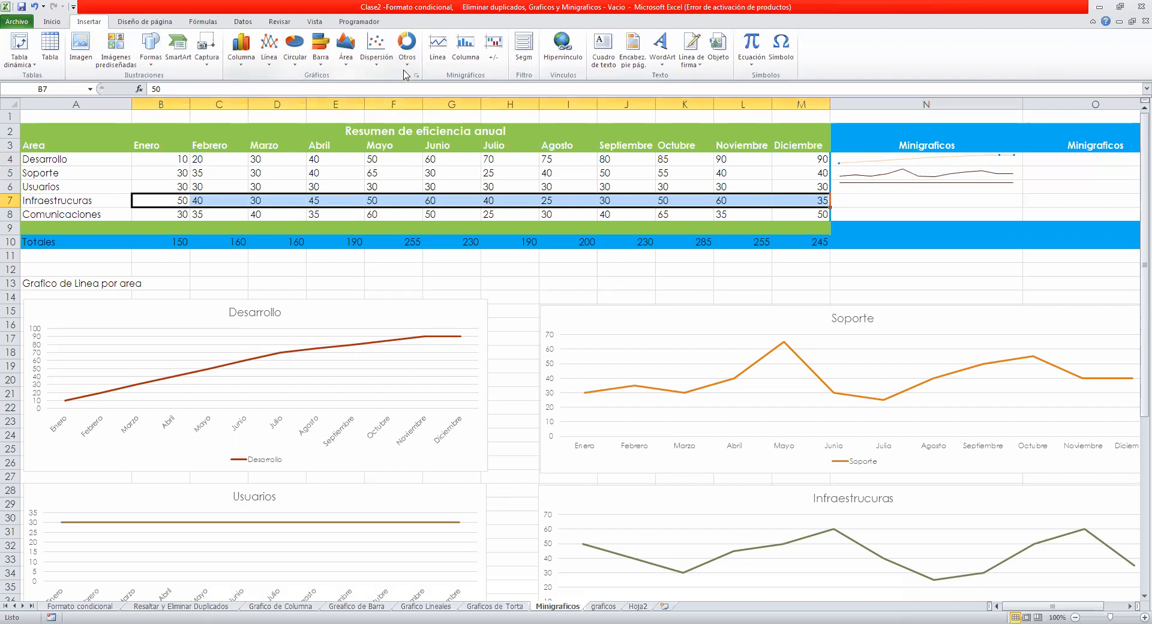
pyautogui.click(466, 48)
pyautogui.click(443, 288)
pyautogui.click(157, 198)
pyautogui.moveTo(783, 199); pyautogui.dragTo(783, 198)
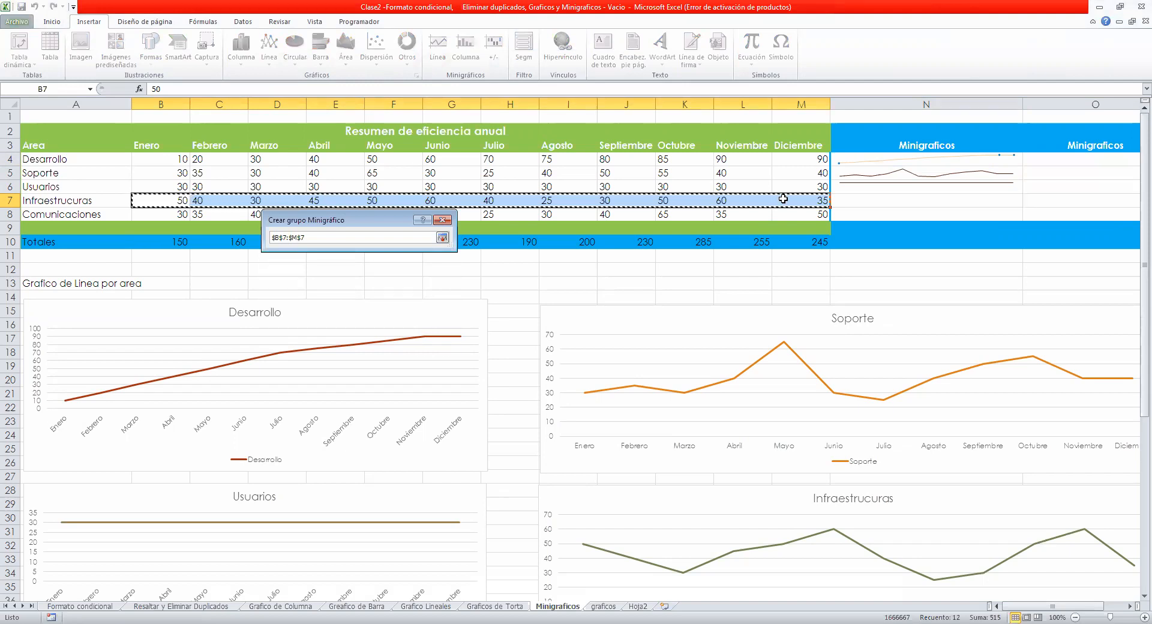
pyautogui.click(376, 315)
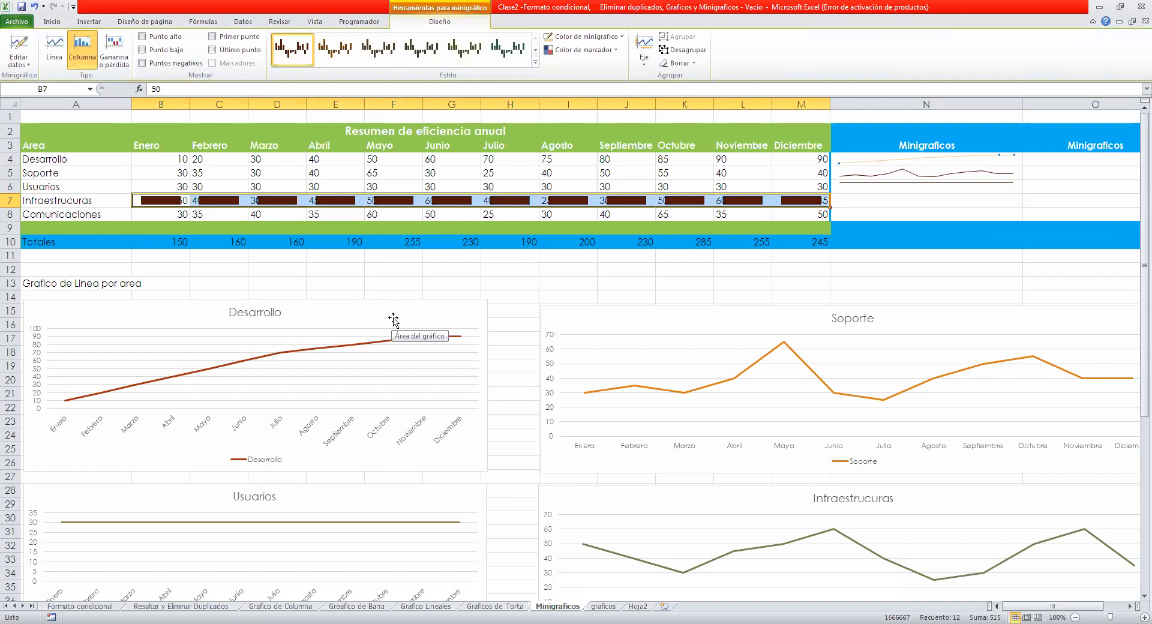
pyautogui.hotkey('ctrl', 'z')
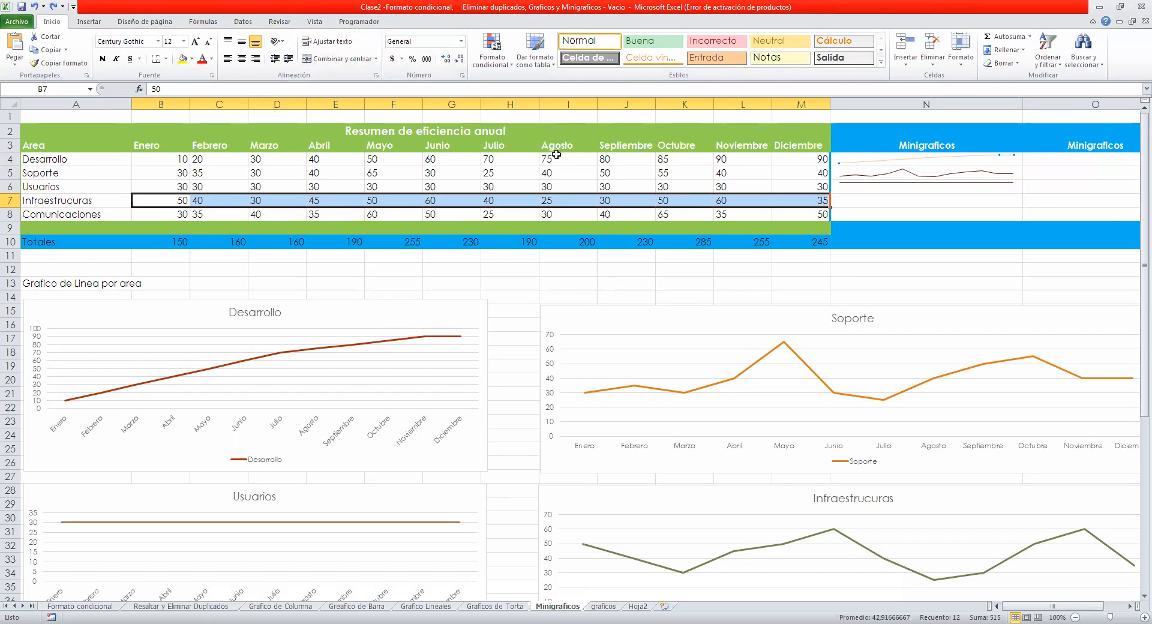
# Insert a column sparkline in N7 for the Infraestrucuras row, using B7:M7 as the data range.
pyautogui.click(883, 201)
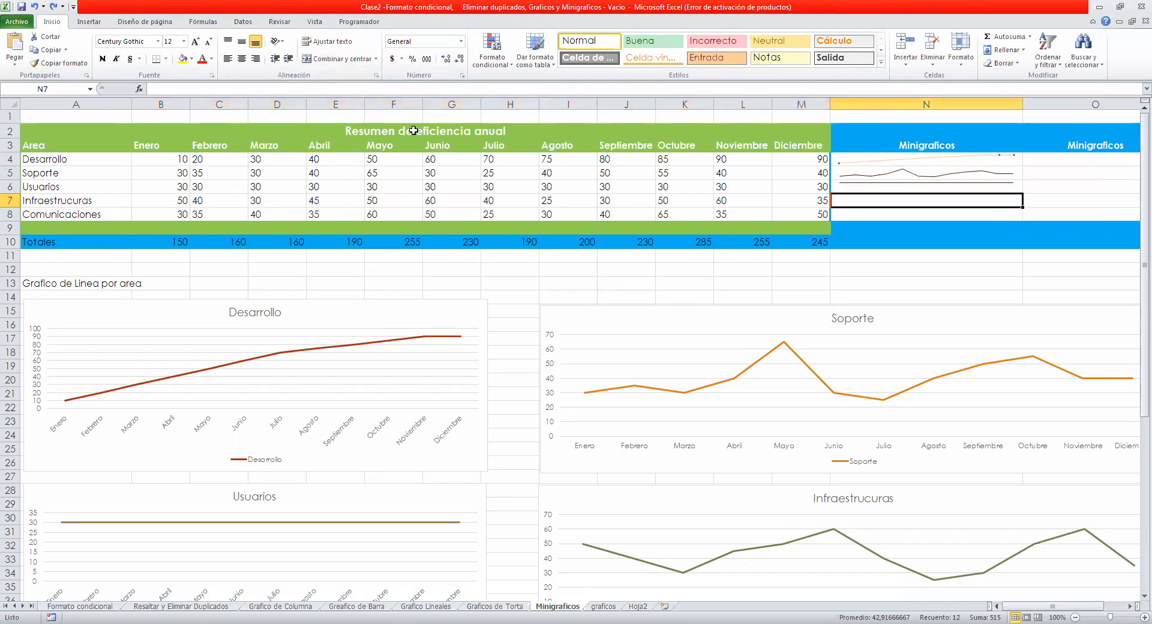
pyautogui.click(90, 23)
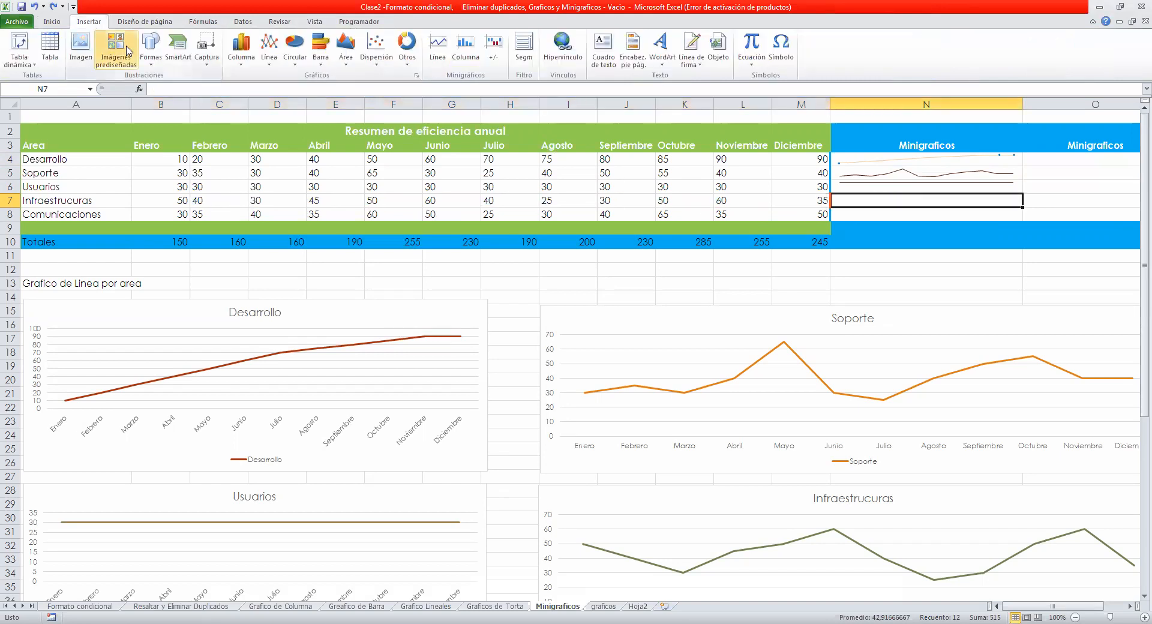
pyautogui.click(465, 48)
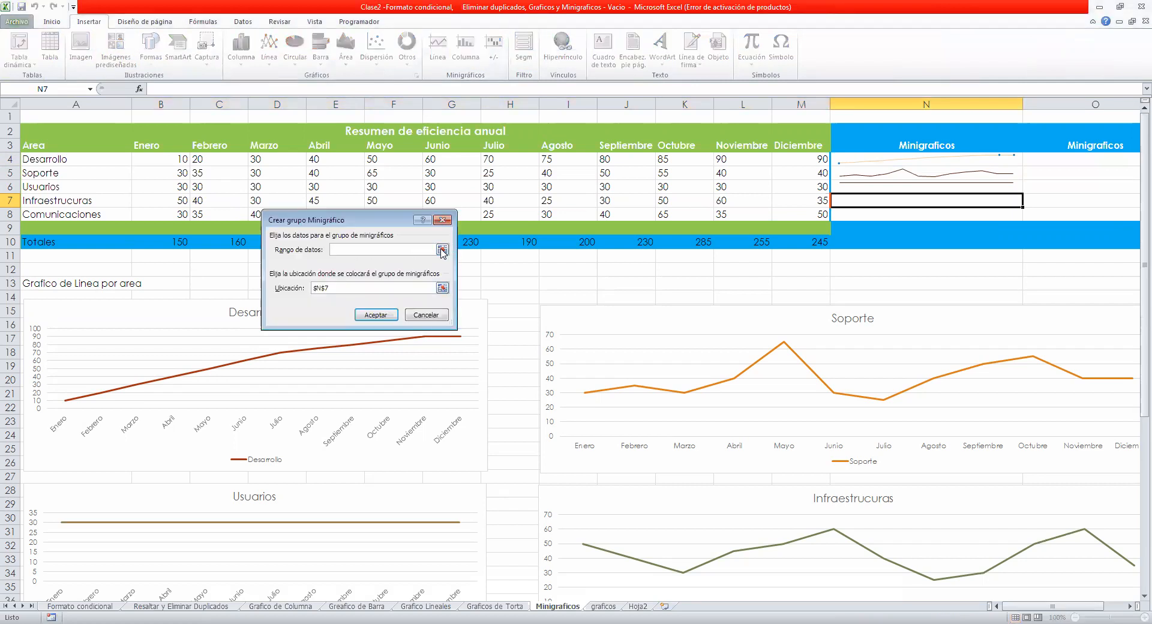
pyautogui.click(442, 252)
pyautogui.moveTo(146, 201); pyautogui.dragTo(783, 201)
pyautogui.press('Return')
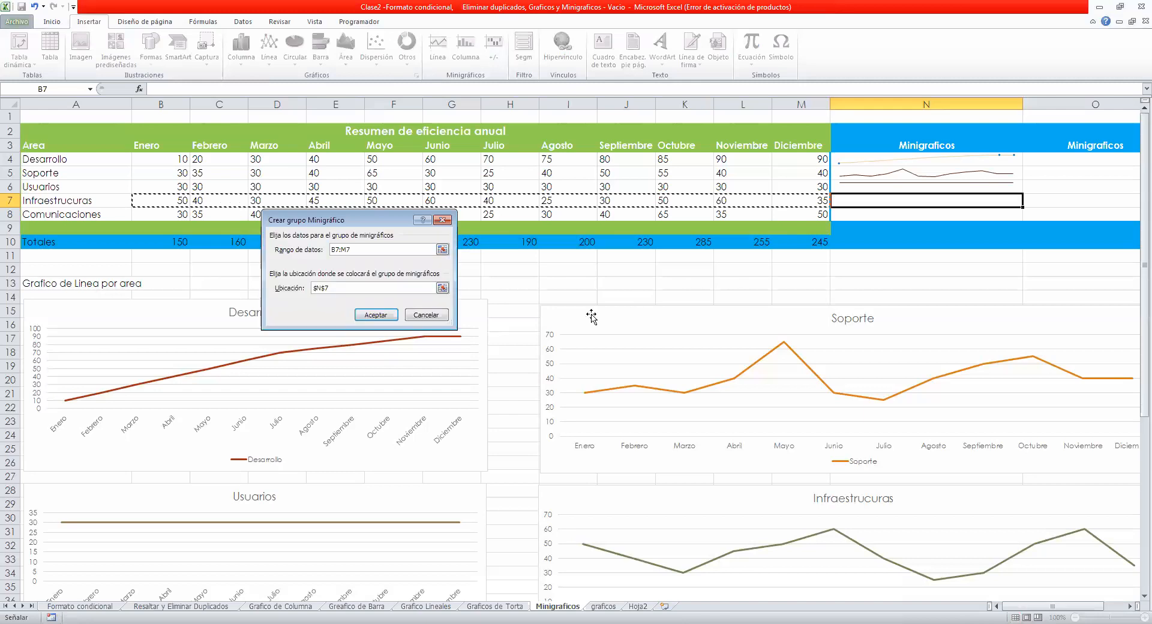
pyautogui.click(373, 315)
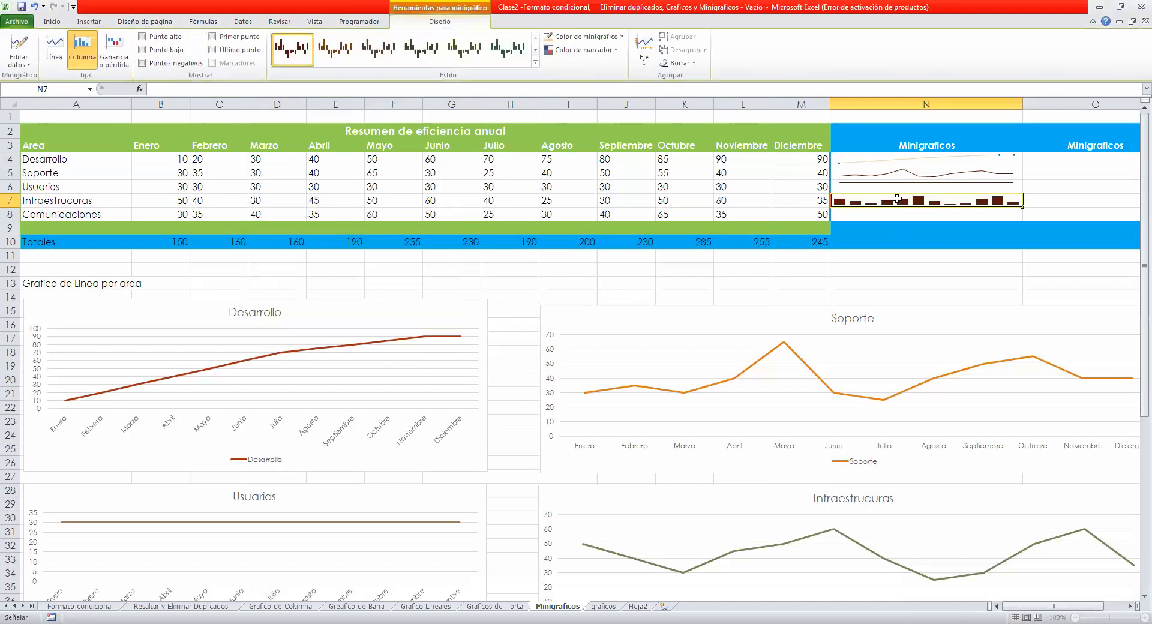
# Insert a gain/loss sparkline in N8 for the Comunicaciones row, using B8:M8 as the data range.
pyautogui.click(889, 182)
pyautogui.click(889, 201)
pyautogui.click(886, 219)
pyautogui.moveTo(183, 214); pyautogui.dragTo(810, 216)
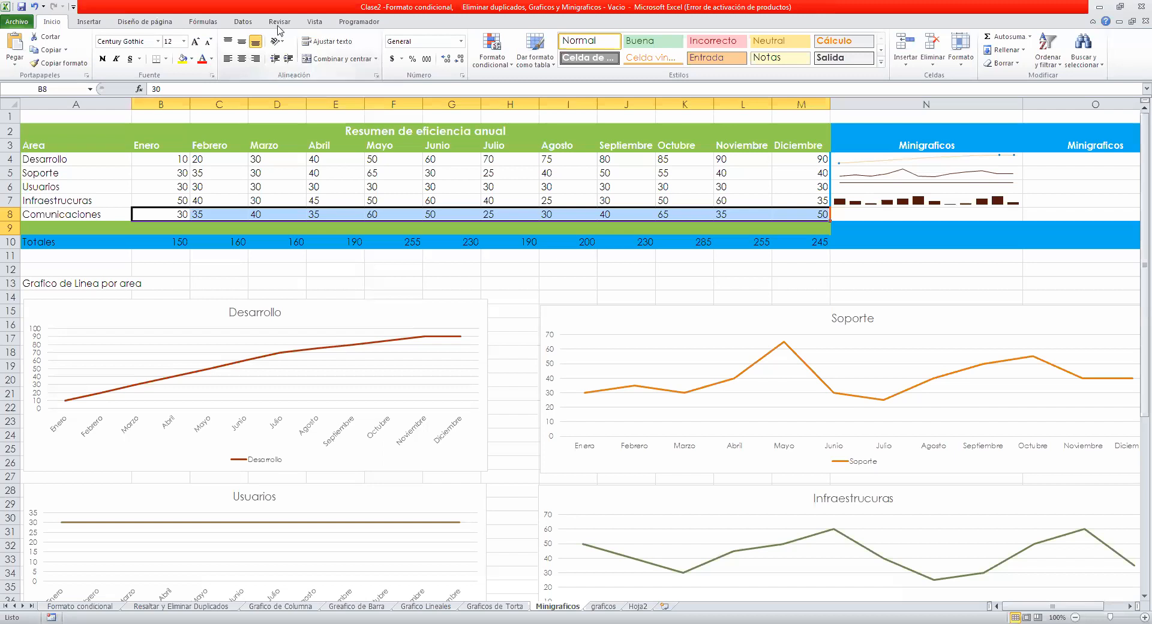
pyautogui.click(878, 217)
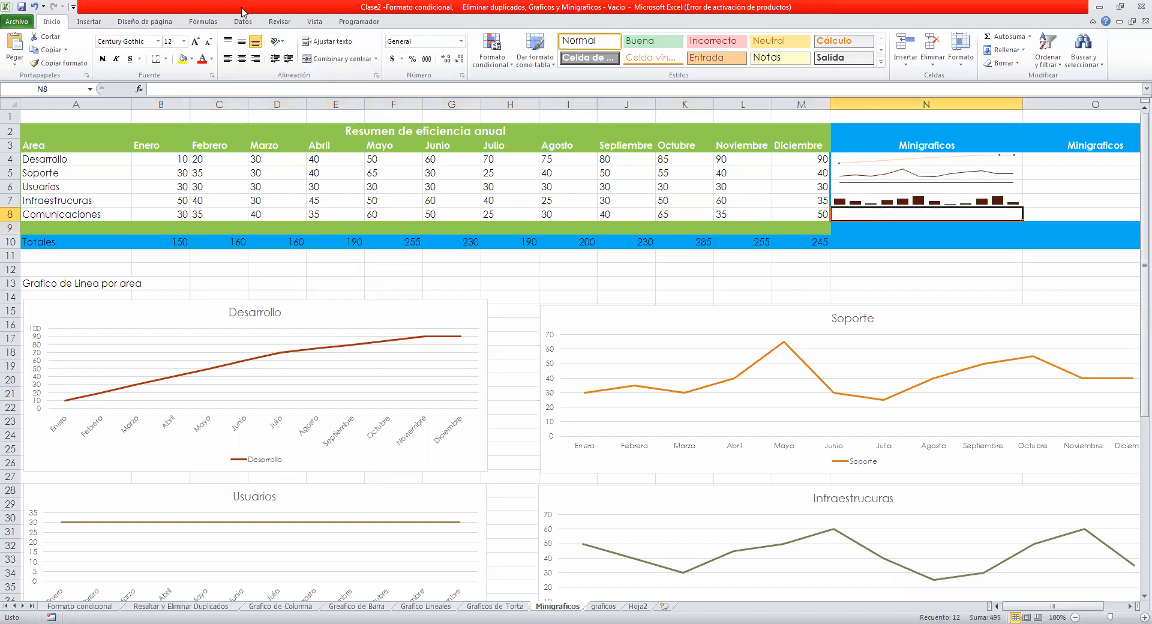
pyautogui.click(89, 21)
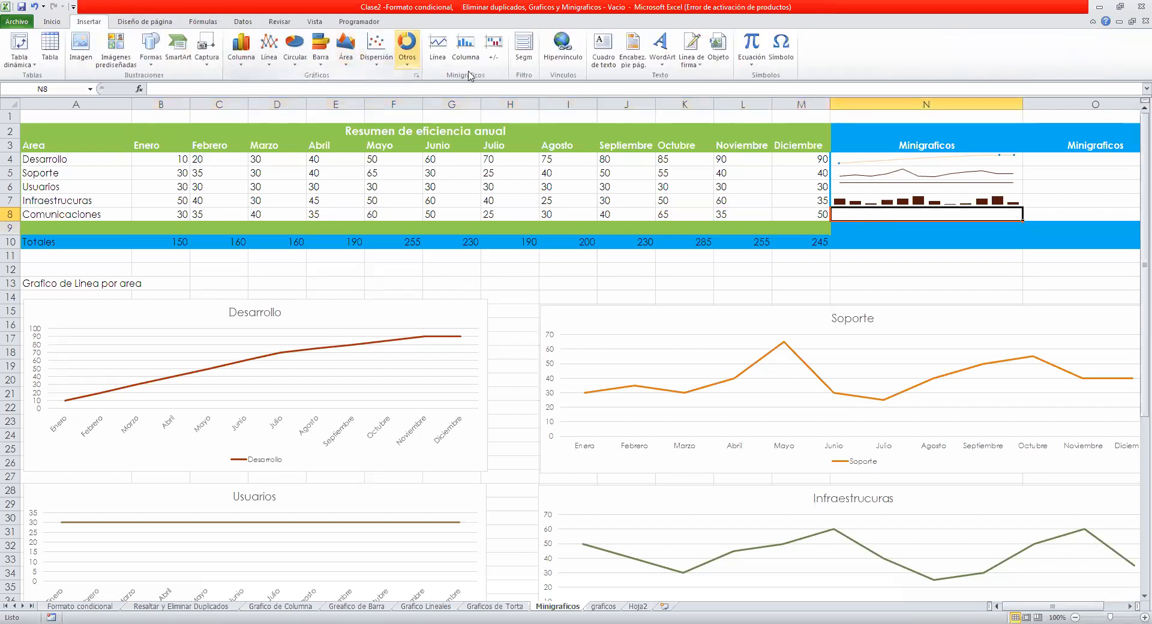
pyautogui.click(493, 48)
pyautogui.click(443, 250)
pyautogui.click(162, 214)
pyautogui.moveTo(804, 207); pyautogui.dragTo(804, 211)
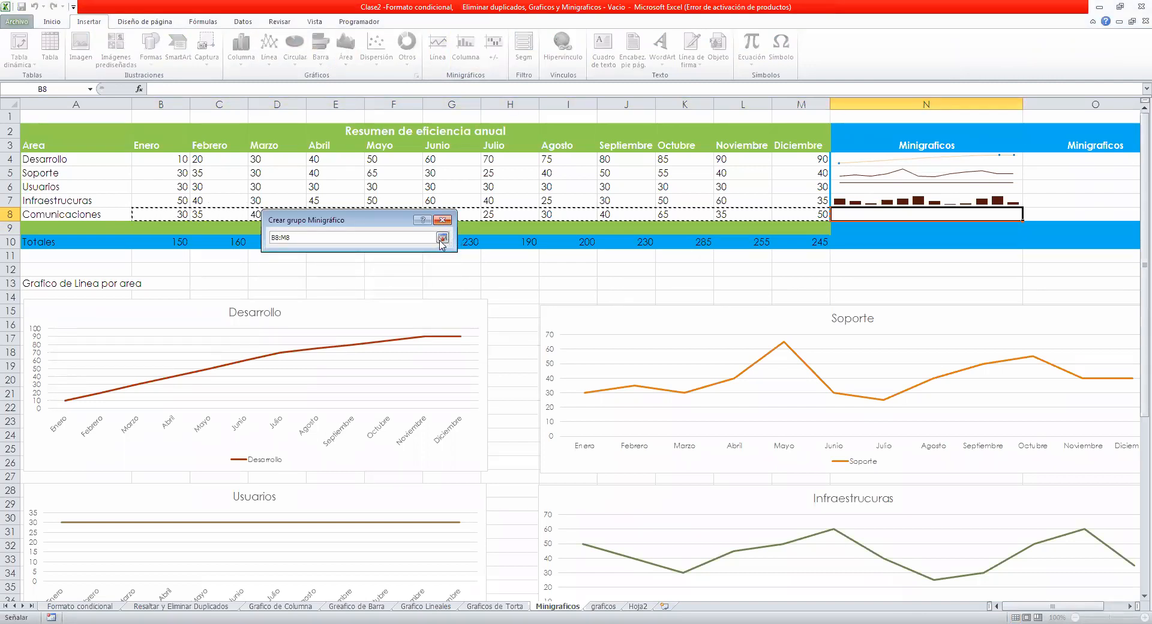
pyautogui.click(442, 238)
pyautogui.click(391, 318)
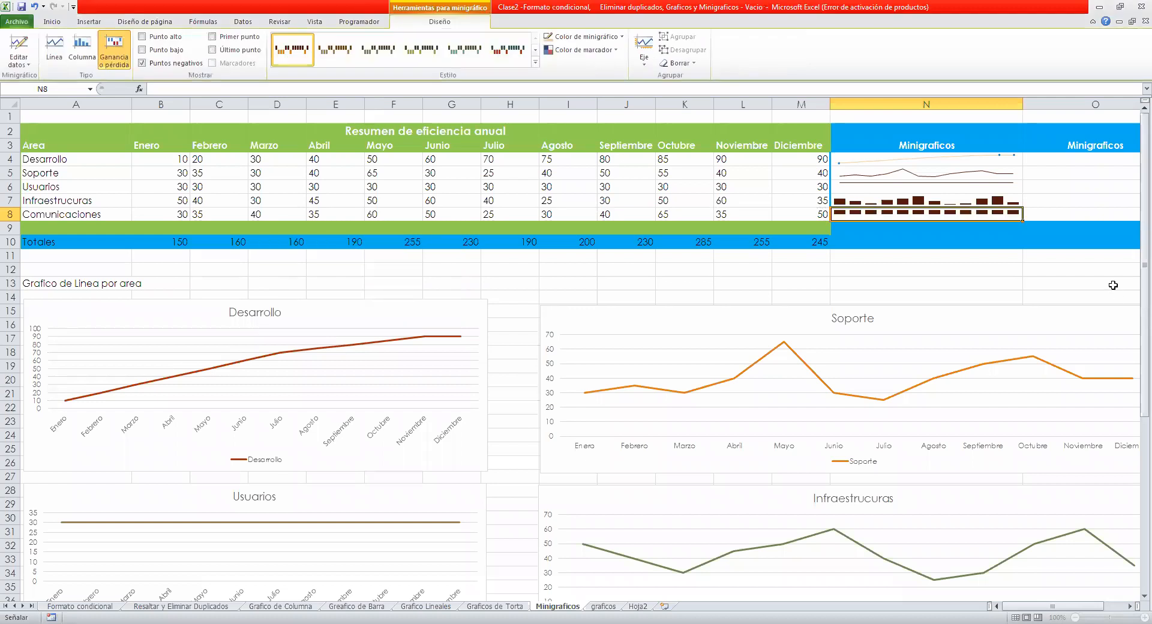
# Apply a light green gallery style to the gain/loss sparkline in N8.
pyautogui.click(1074, 269)
pyautogui.click(979, 212)
pyautogui.click(440, 22)
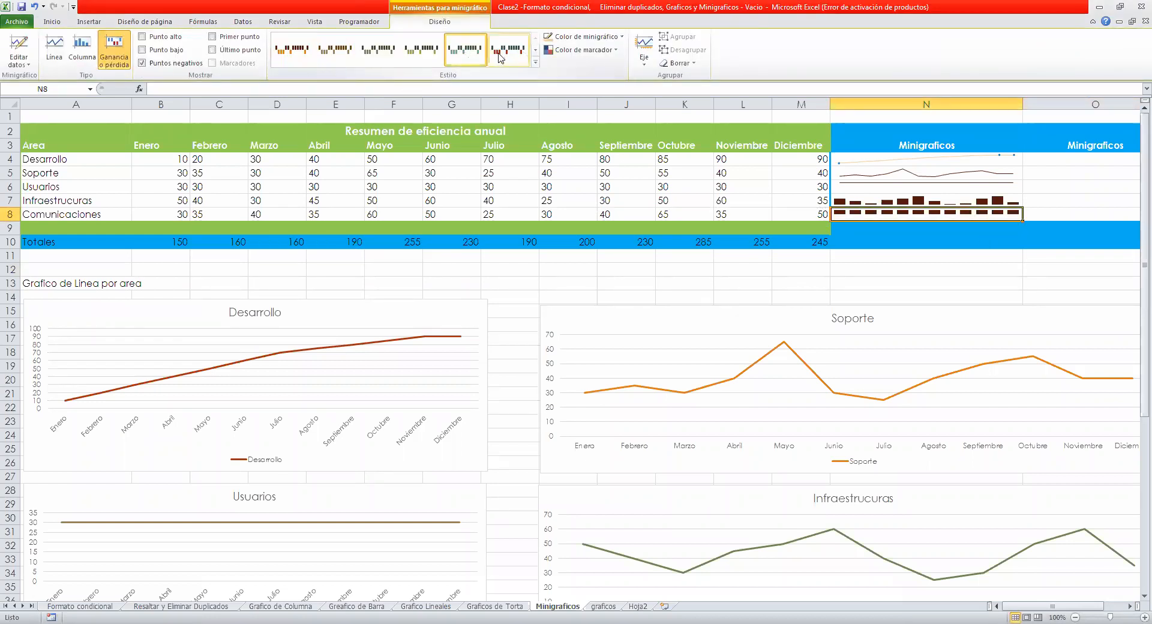
pyautogui.click(535, 62)
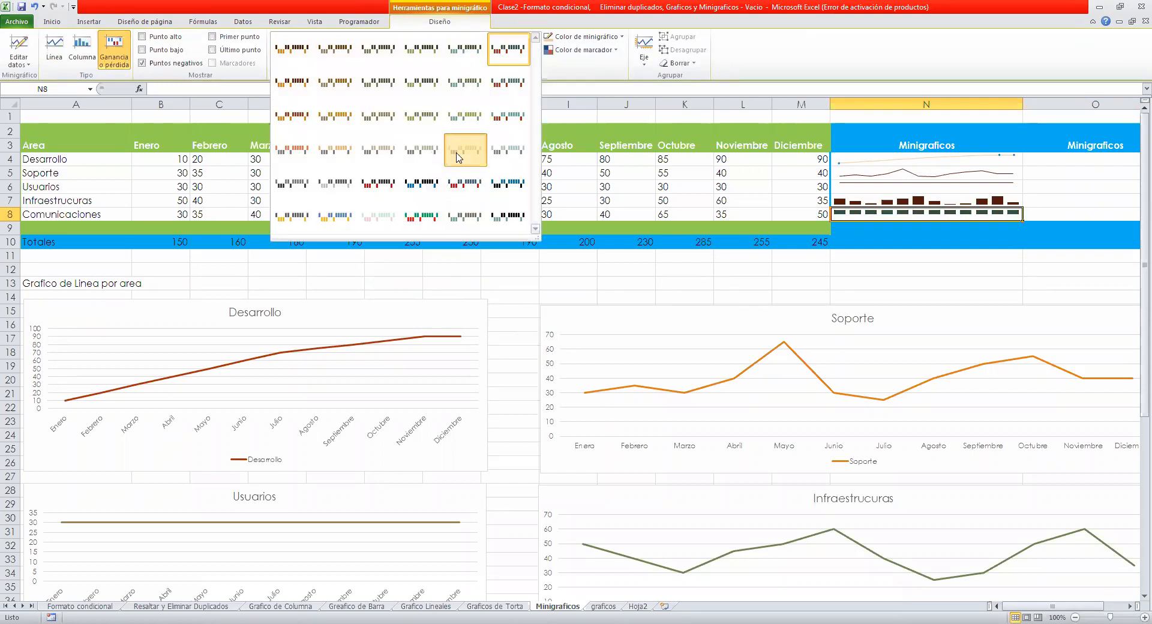
pyautogui.click(464, 150)
# Undo the sparkline insertions and formatting in N5:N8, keeping only the Desarrollo sparkline in N4.
pyautogui.click(898, 205)
pyautogui.click(899, 213)
pyautogui.click(892, 202)
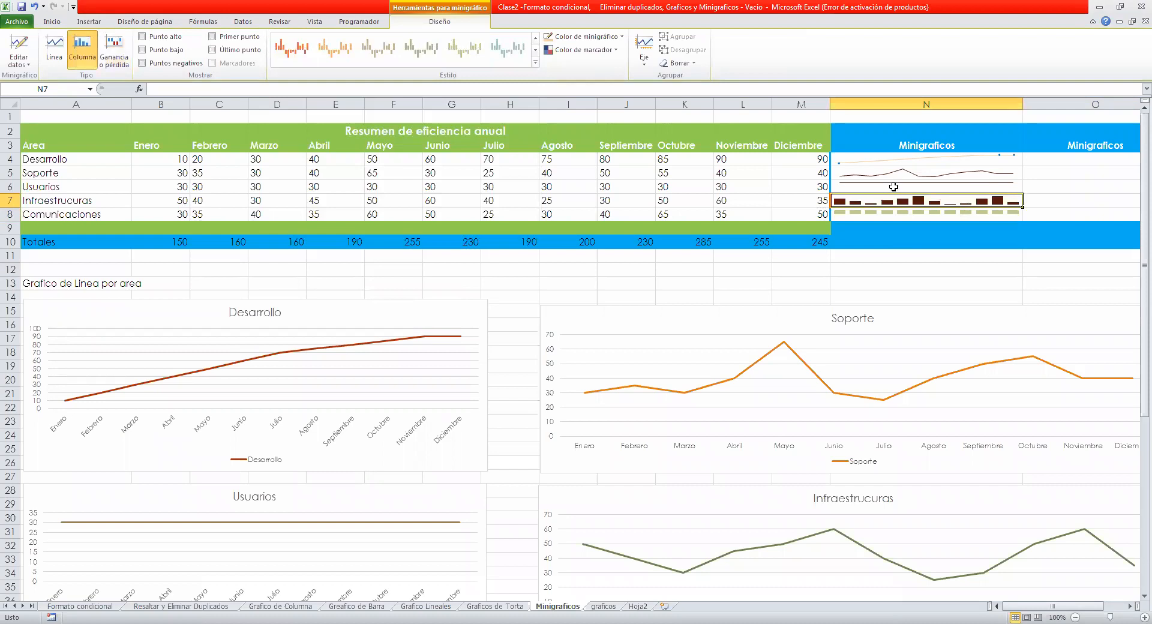
pyautogui.moveTo(894, 164); pyautogui.dragTo(892, 189)
pyautogui.click(892, 189)
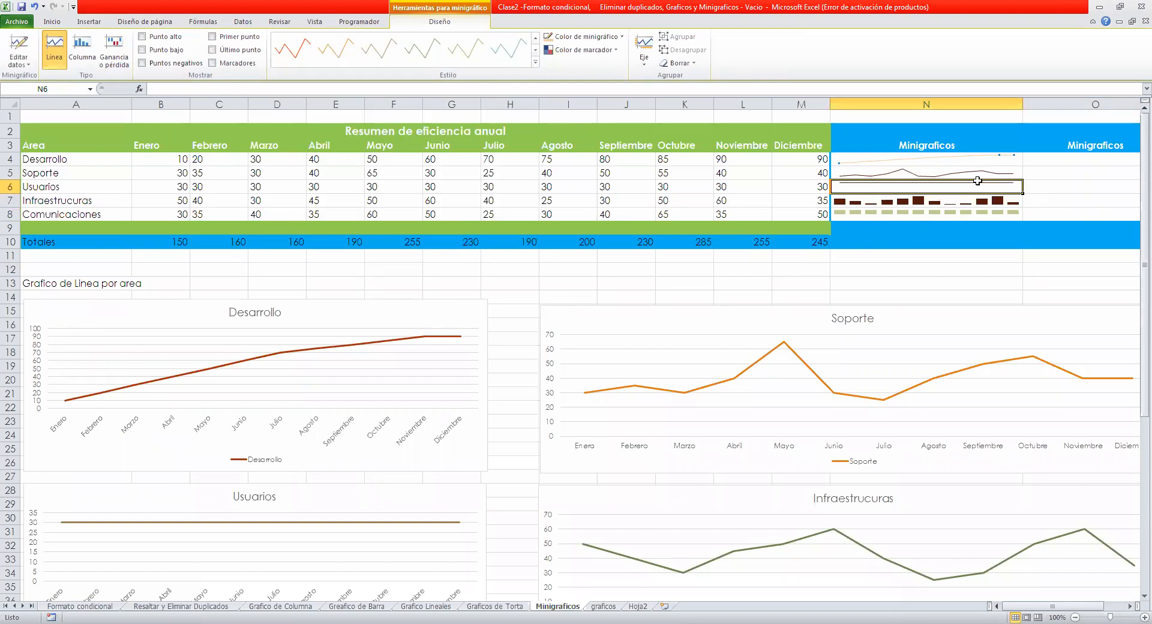
pyautogui.hotkey('ctrl', 'z')
pyautogui.hotkey('ctrl', 'z')
pyautogui.hotkey('ctrl', 'z')
pyautogui.hotkey('ctrl', 'z')
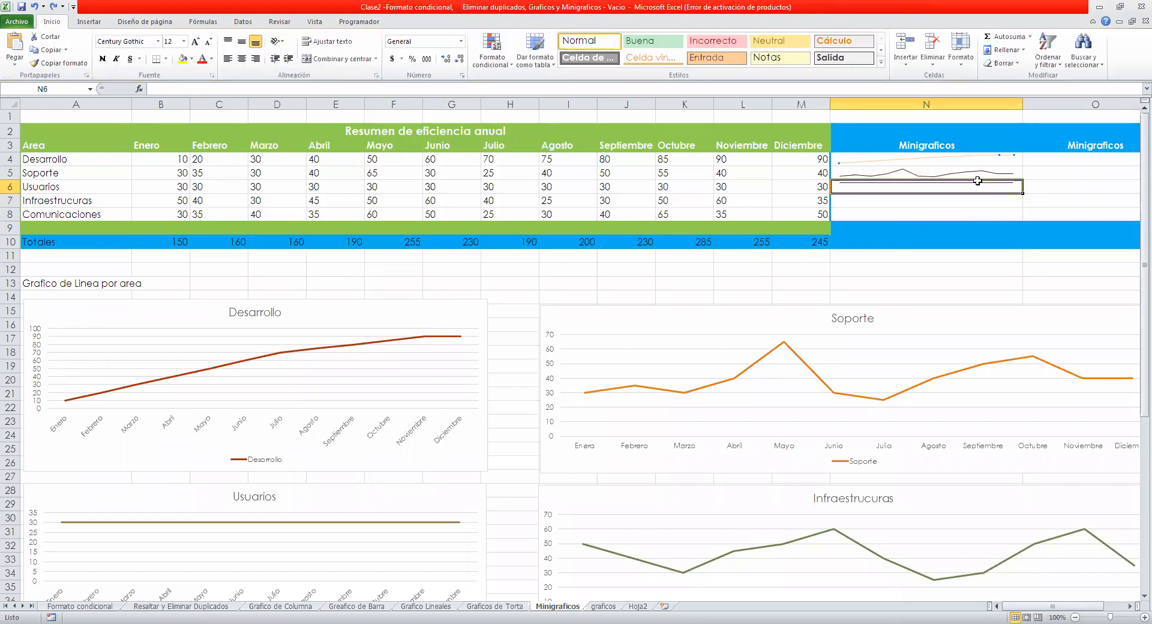
pyautogui.hotkey('ctrl', 'z')
# Try the gain/loss type on the Desarrollo sparkline in N4 and settle on the column type.
pyautogui.click(961, 203)
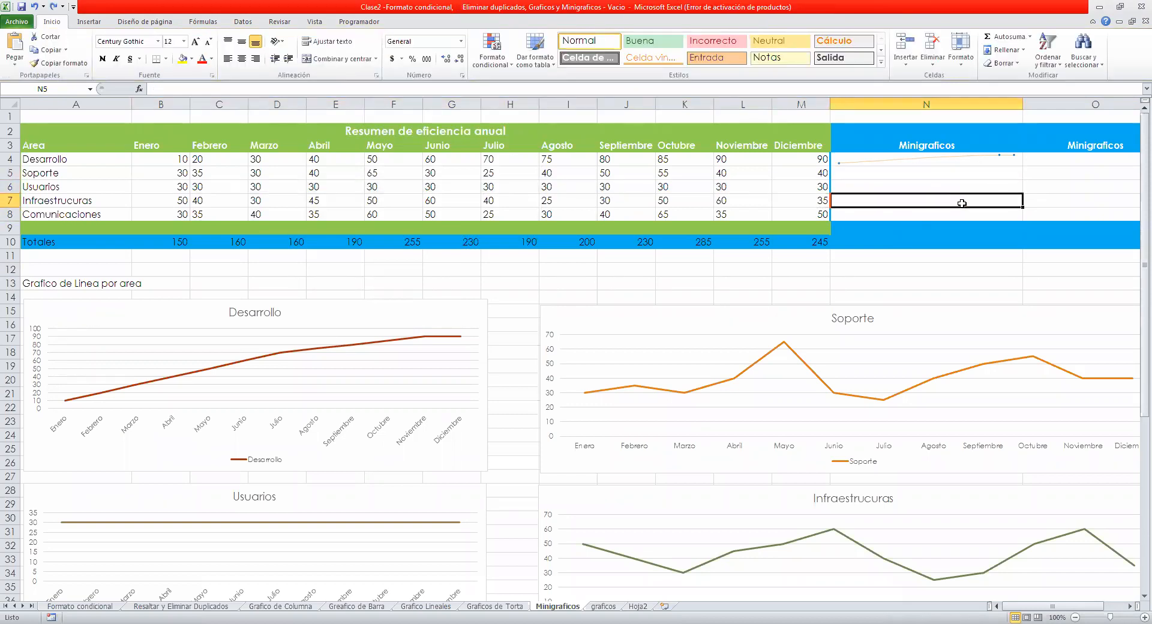
pyautogui.click(876, 159)
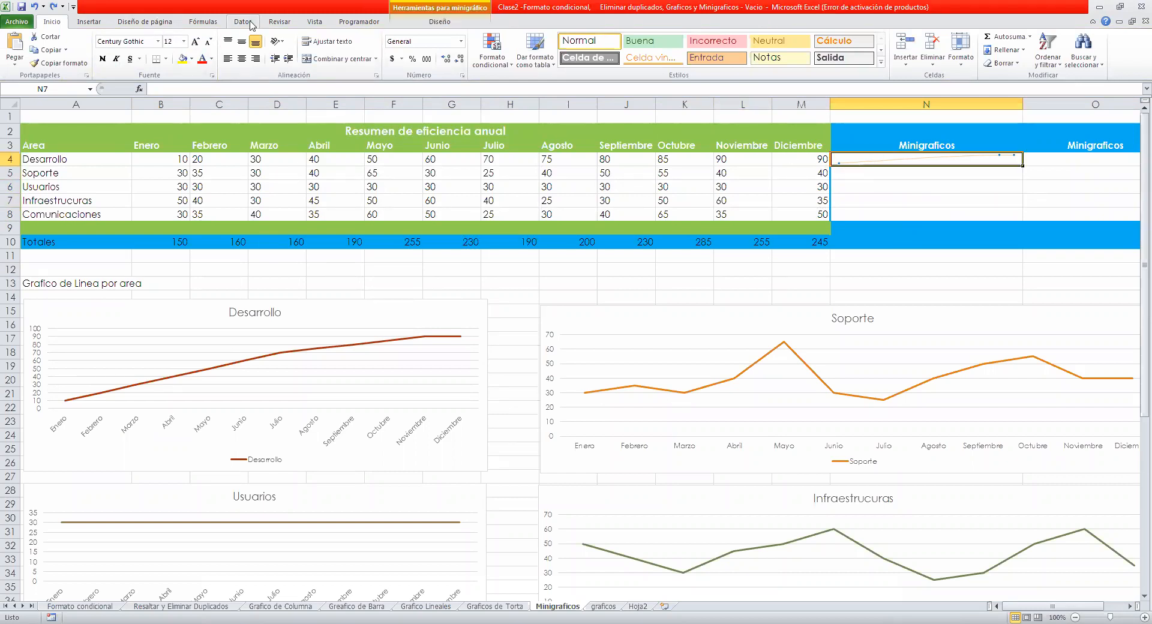
pyautogui.click(436, 23)
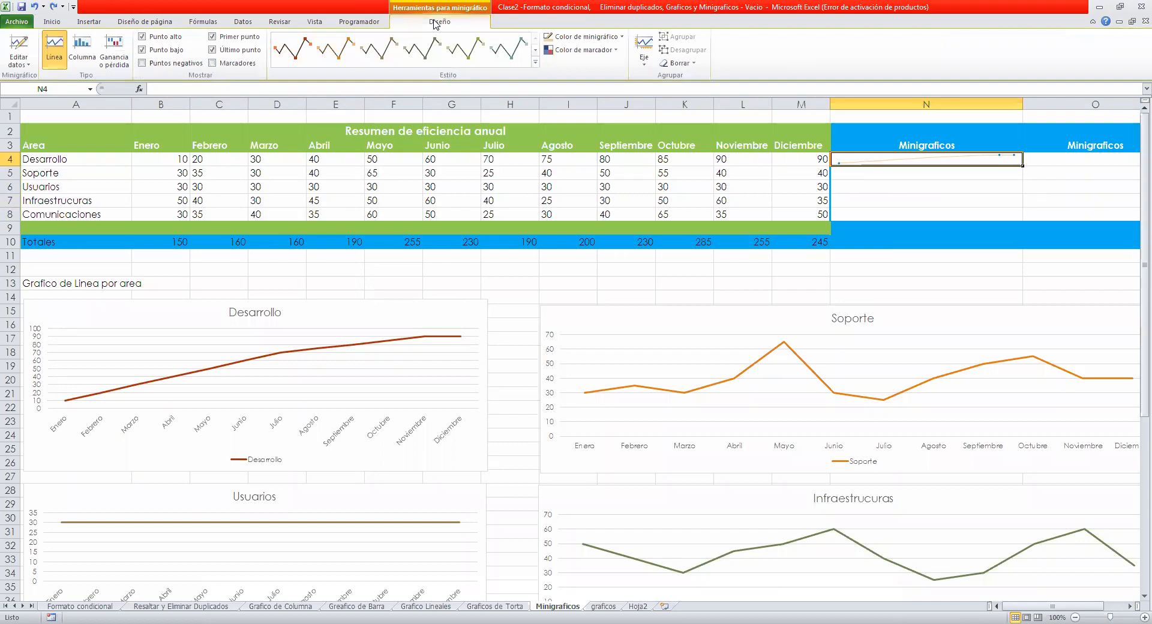
pyautogui.click(84, 51)
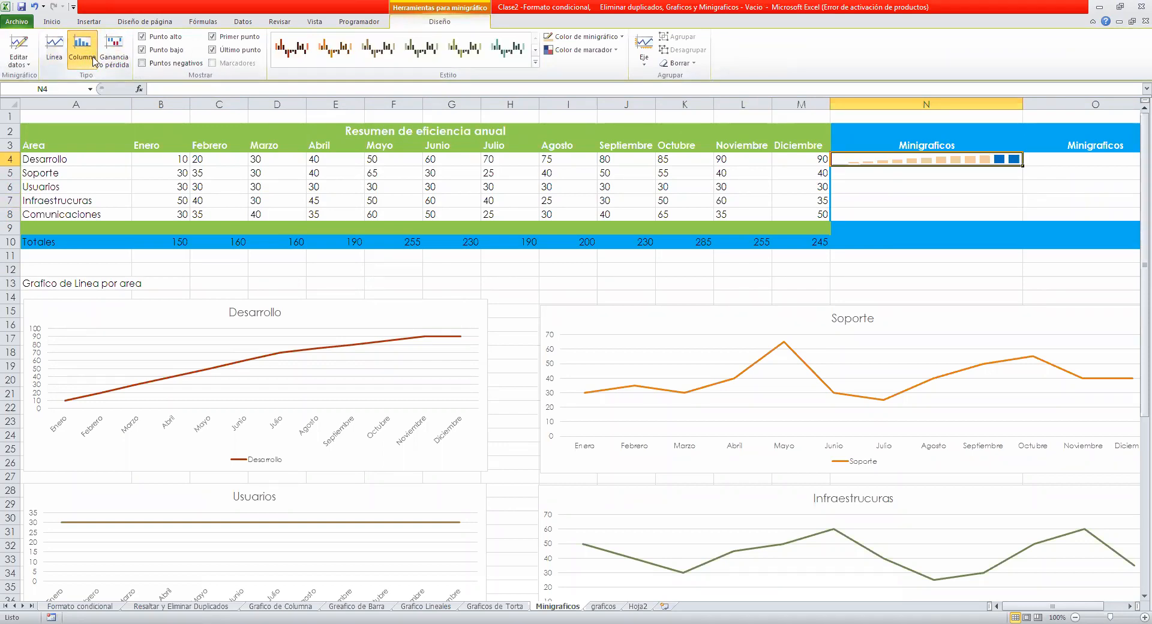
pyautogui.click(111, 53)
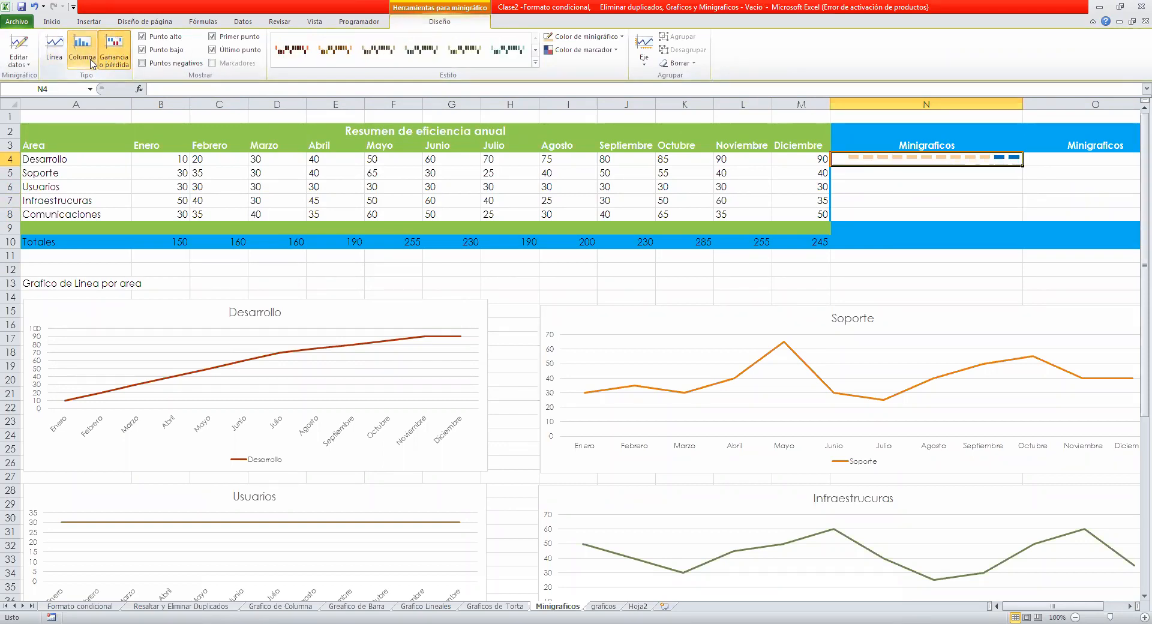
pyautogui.click(84, 52)
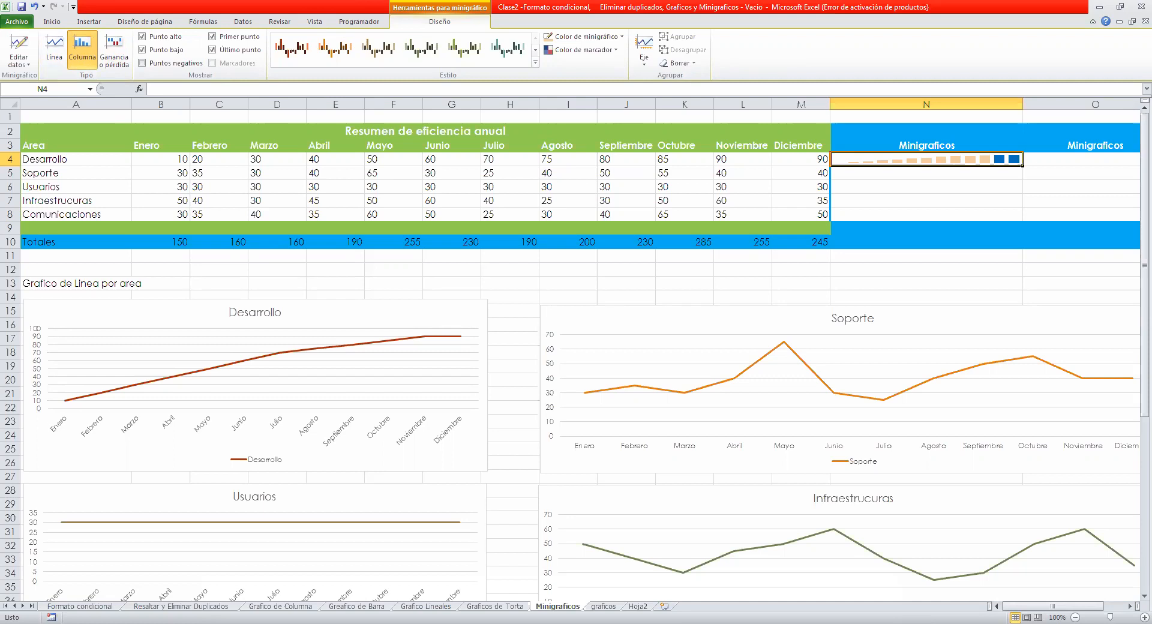
pyautogui.hotkey('alt', 'Tab')
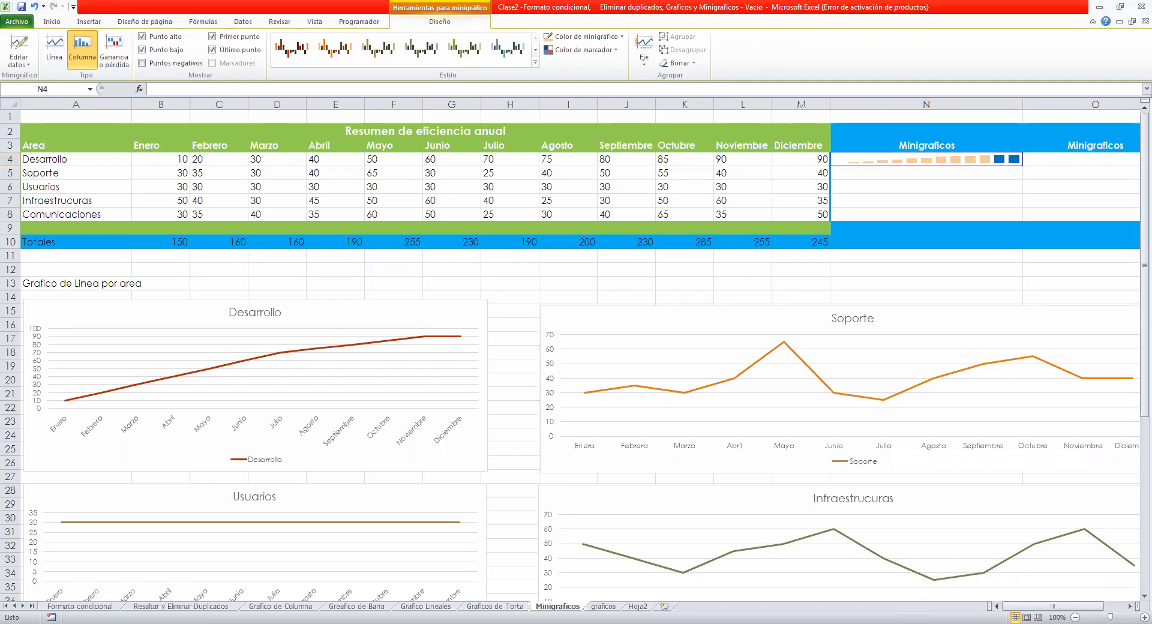
pyautogui.hotkey('alt', 'Tab')
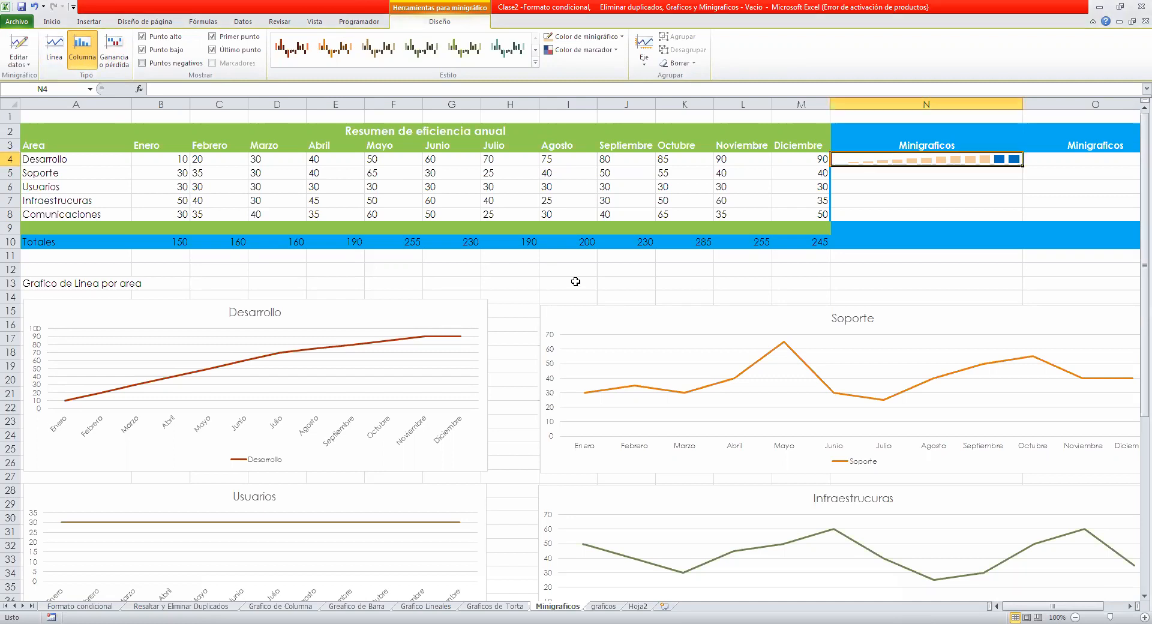
pyautogui.hotkey('alt', 'Tab')
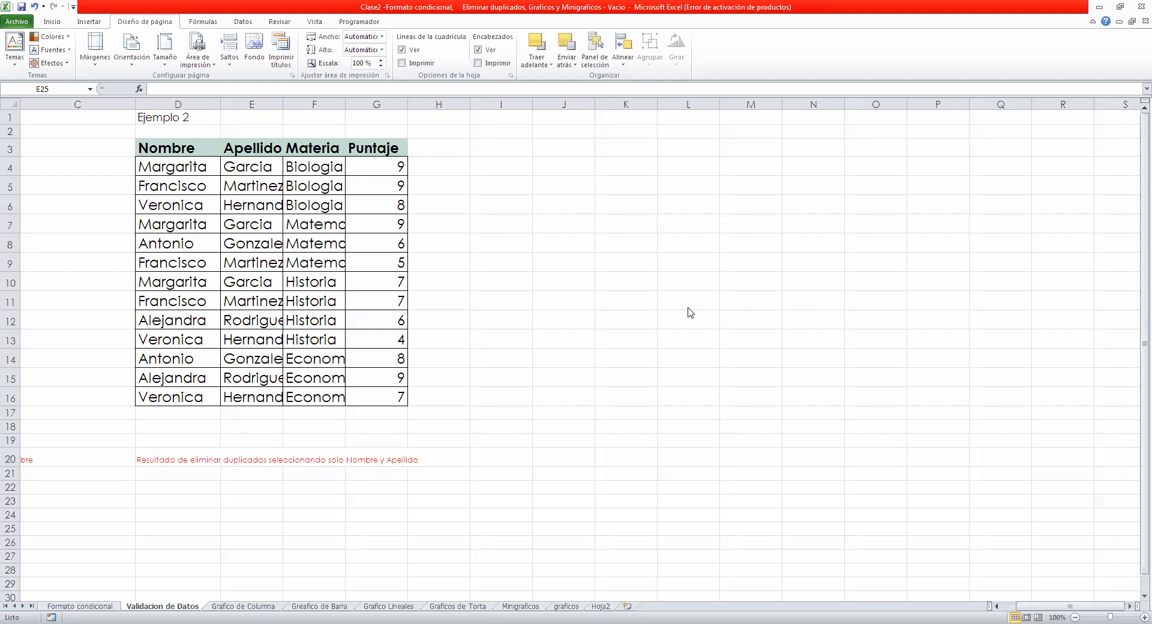
pyautogui.hotkey('alt', 'Tab')
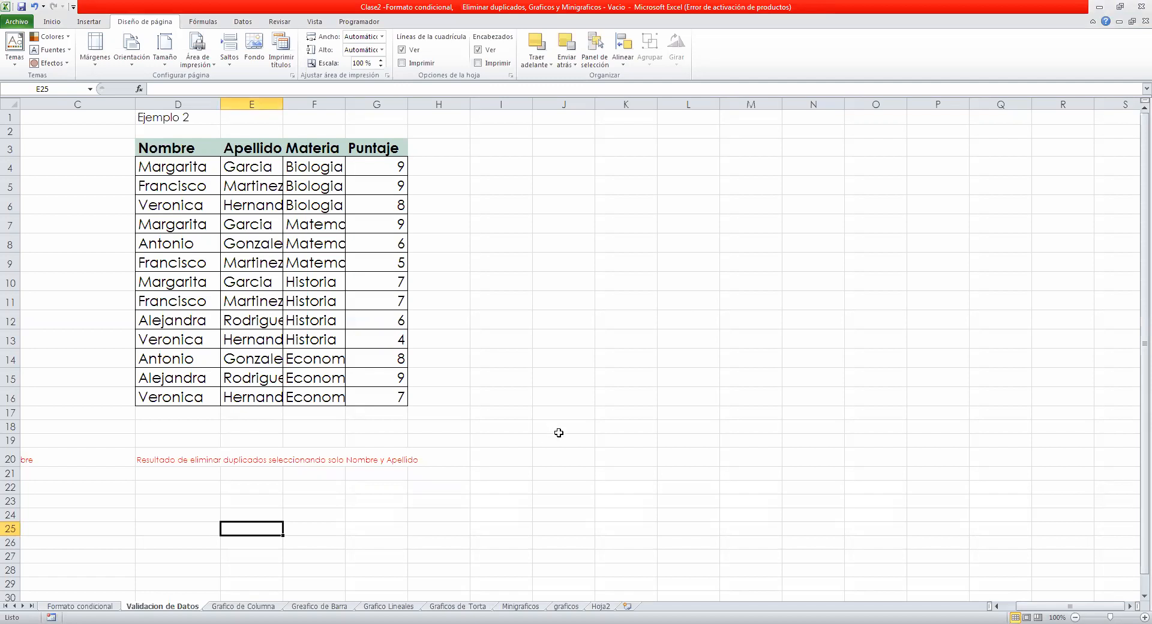
pyautogui.click(525, 247)
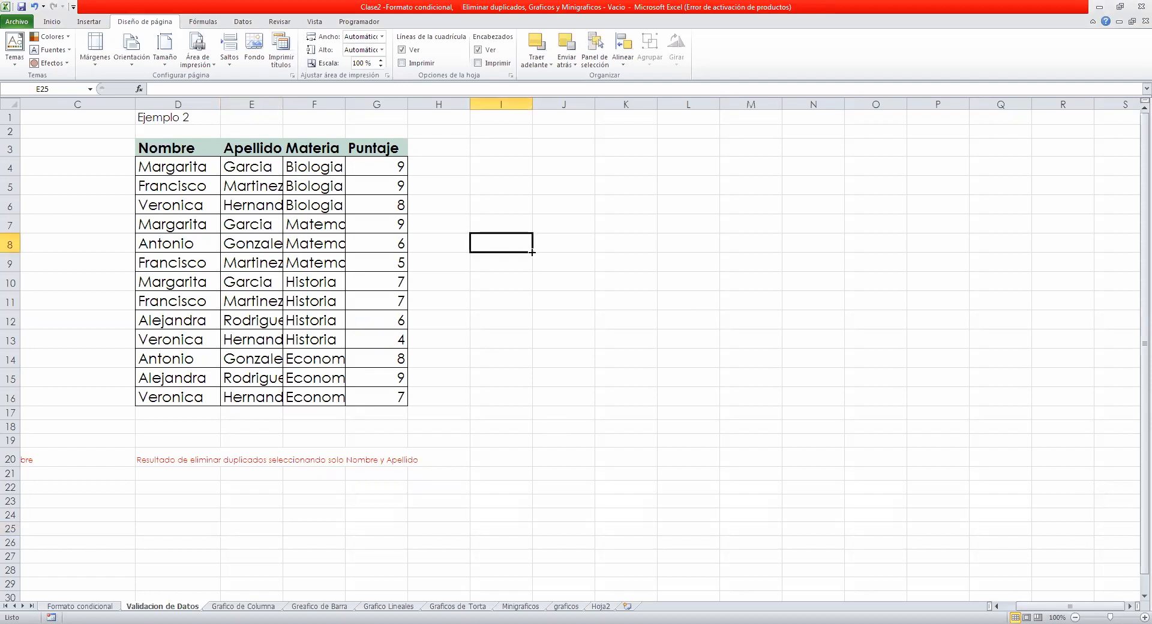
pyautogui.click(548, 204)
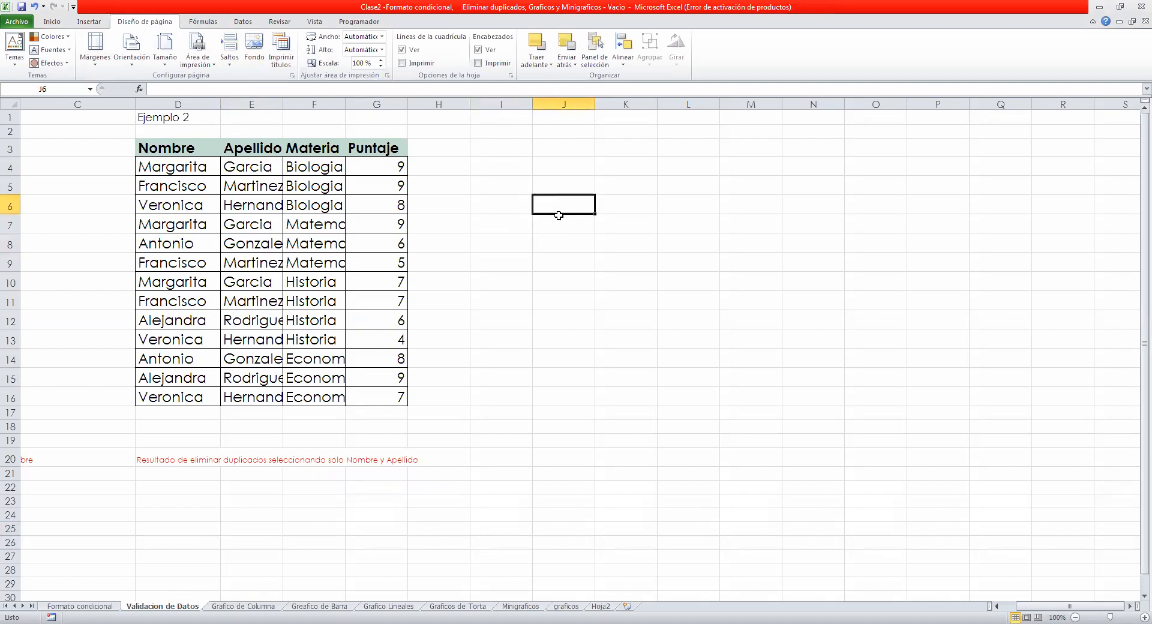
pyautogui.scroll(2, 424, 42)
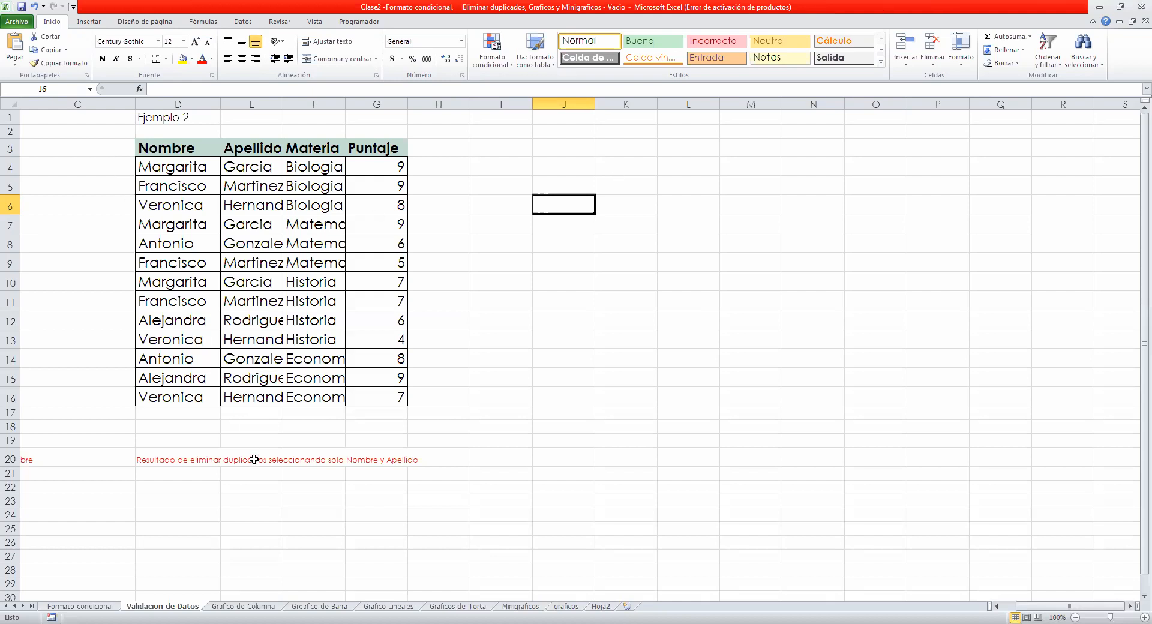
# Copy the Materia entries in F4:F16 of the Validacion de Datos sheet and paste them starting at L4.
pyautogui.click(312, 207)
pyautogui.click(316, 166)
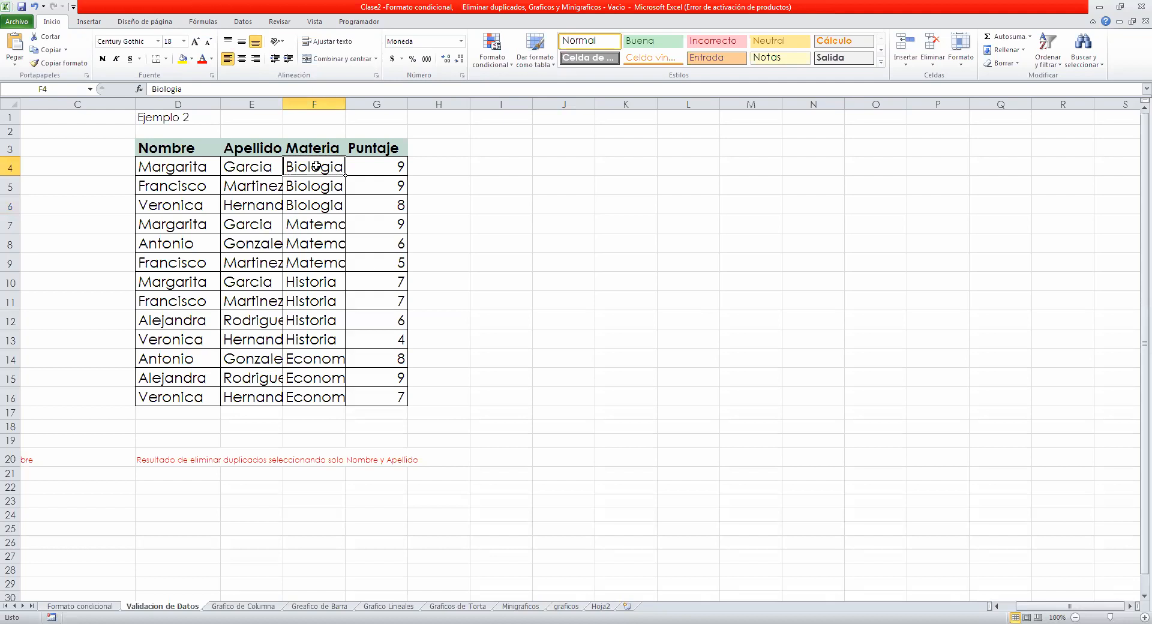
pyautogui.click(389, 174)
pyautogui.moveTo(321, 162); pyautogui.dragTo(316, 398)
pyautogui.click(317, 398)
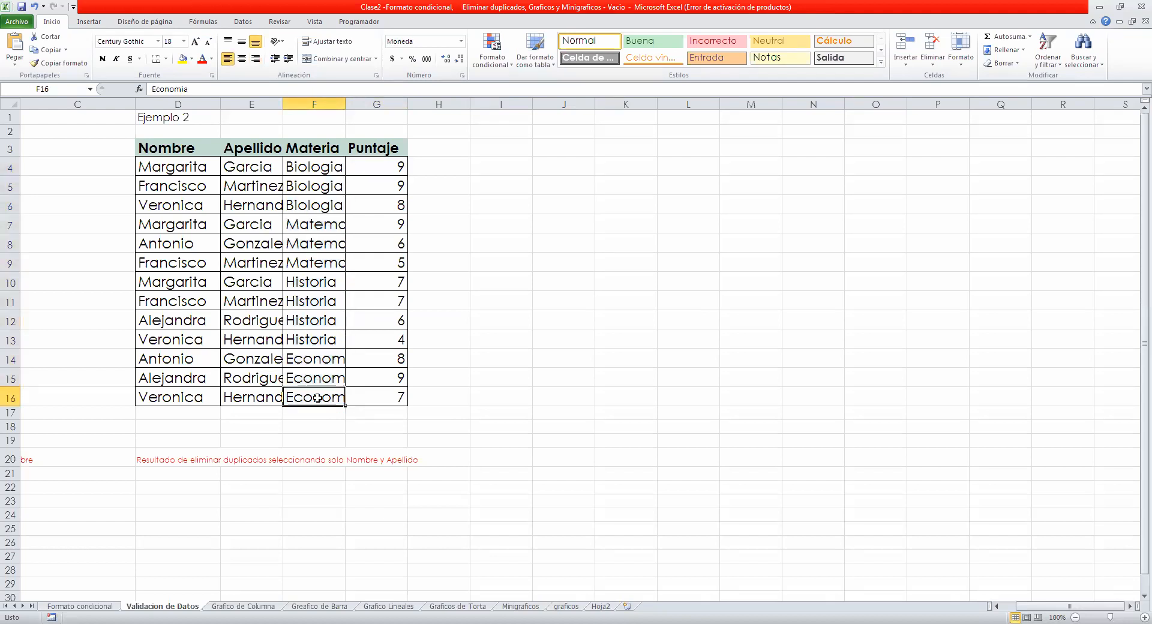
pyautogui.click(311, 170)
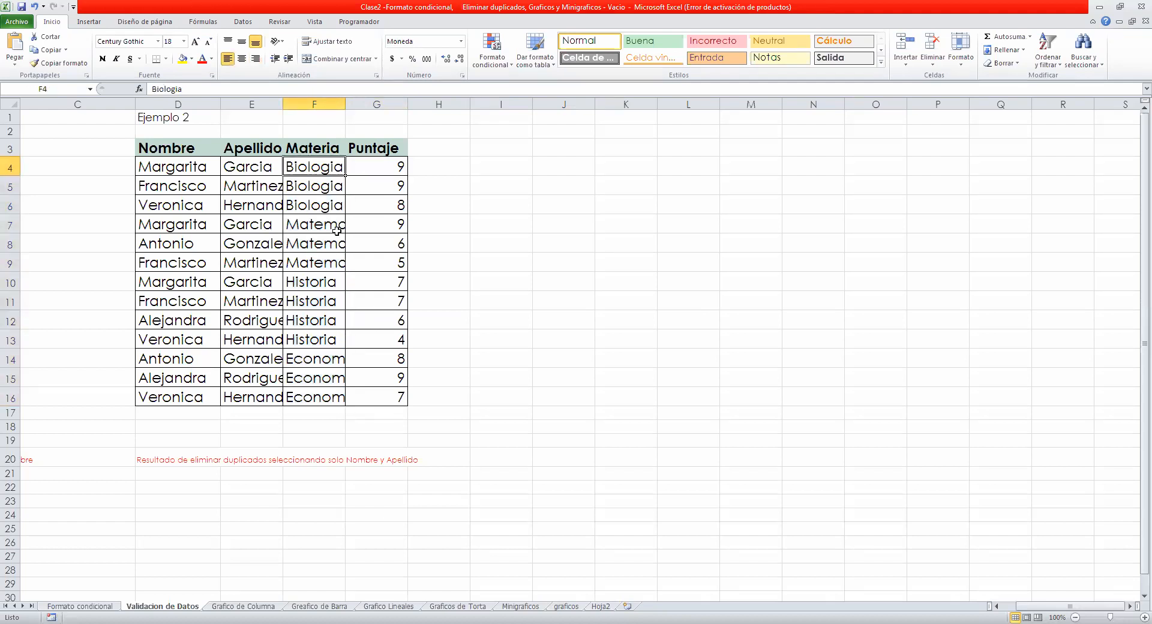
pyautogui.moveTo(324, 173); pyautogui.dragTo(323, 398)
pyautogui.hotkey('ctrl', 'c')
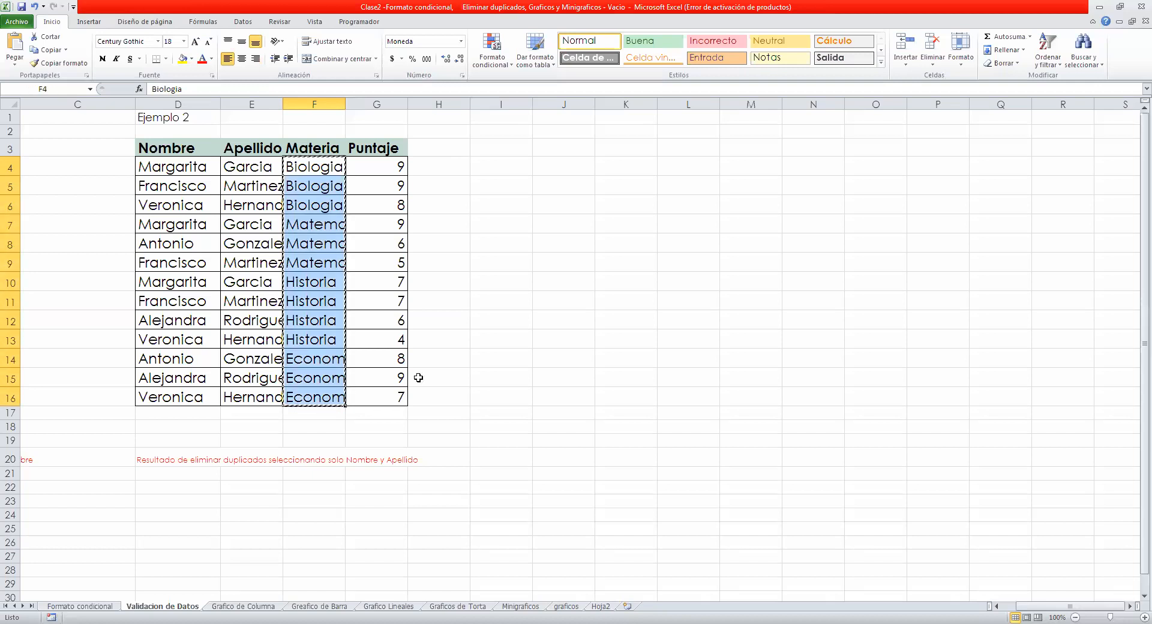
pyautogui.click(683, 165)
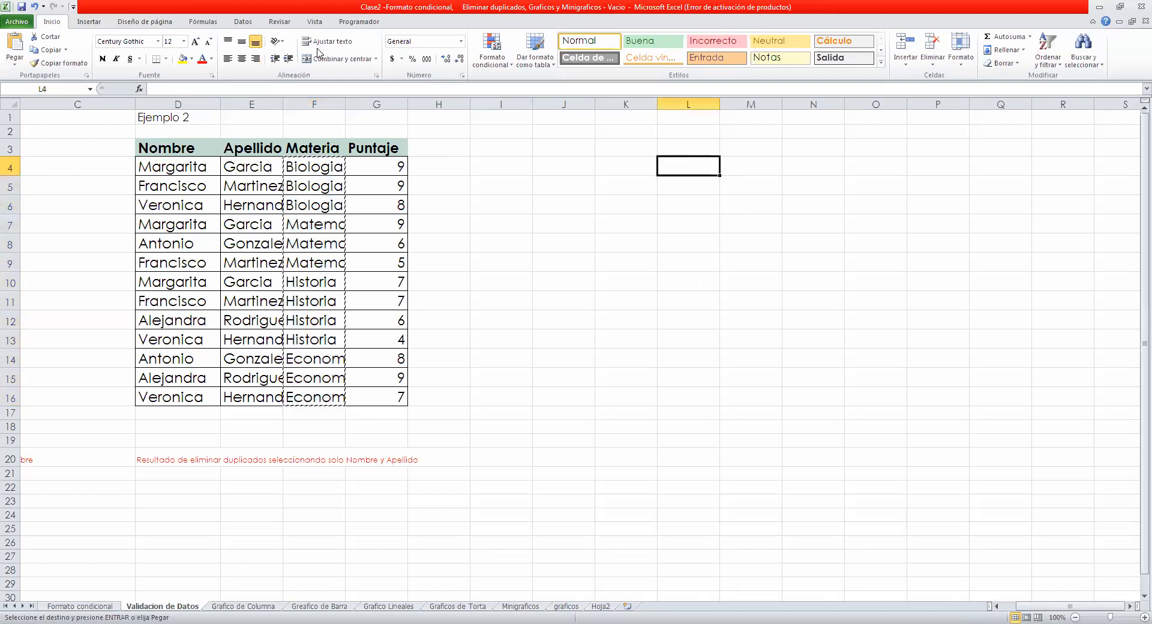
pyautogui.click(84, 22)
pyautogui.click(256, 23)
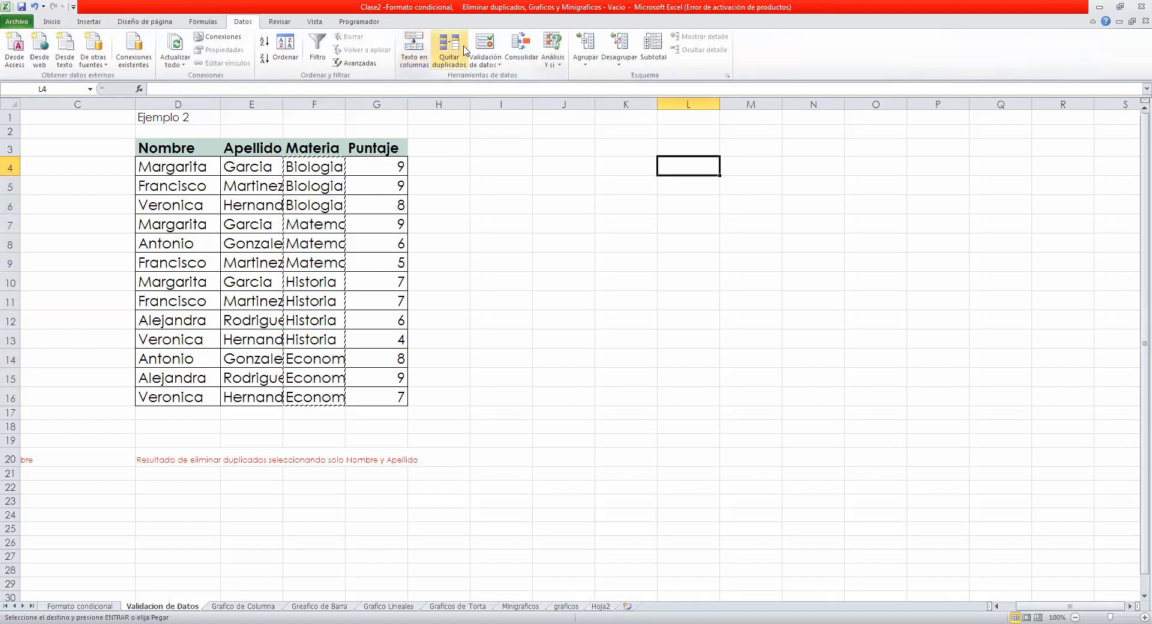
pyautogui.hotkey('ctrl', 'v')
# Remove the duplicate subjects from the pasted list in L4:L16.
pyautogui.click(464, 63)
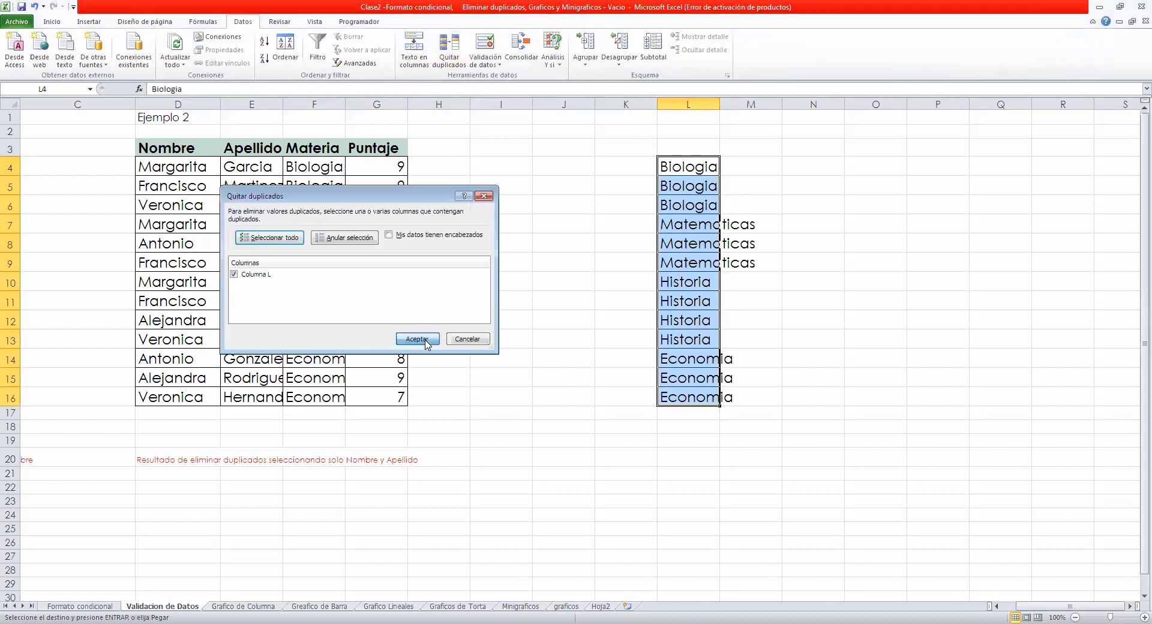
pyautogui.press('Return')
pyautogui.moveTo(688, 168); pyautogui.dragTo(697, 227)
pyautogui.click(314, 171)
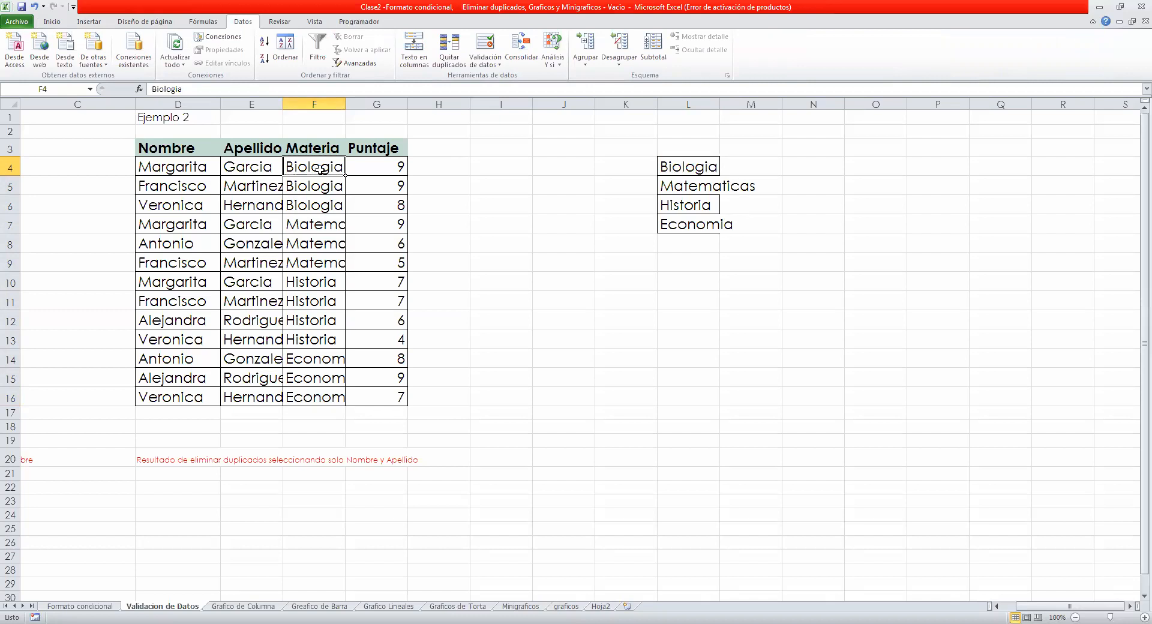
pyautogui.click(776, 263)
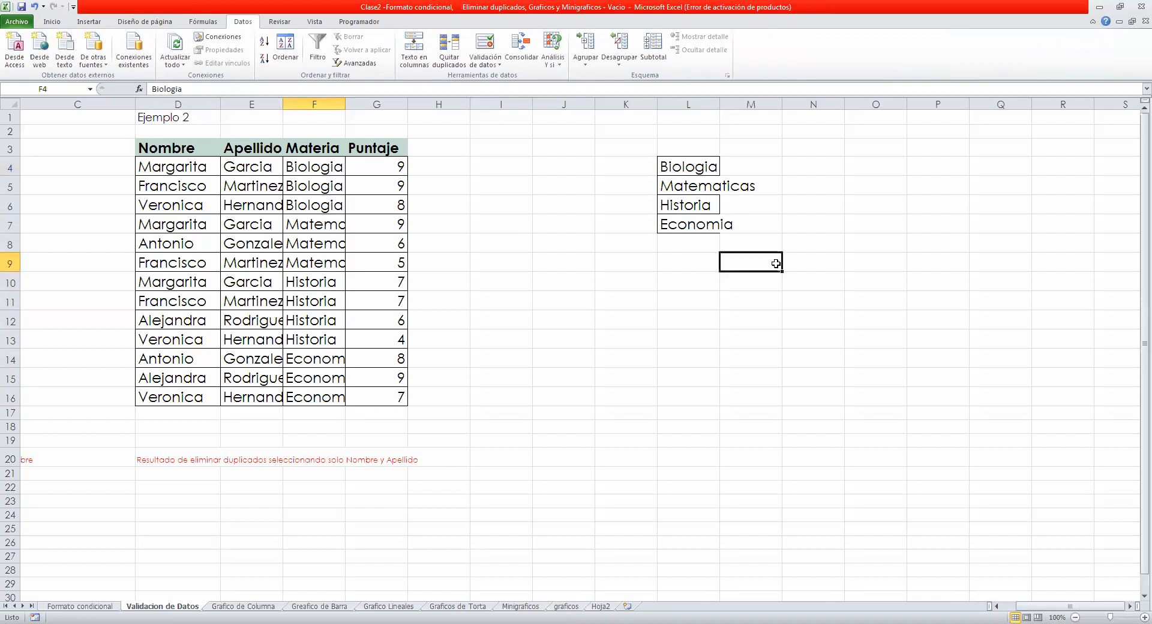
pyautogui.click(592, 267)
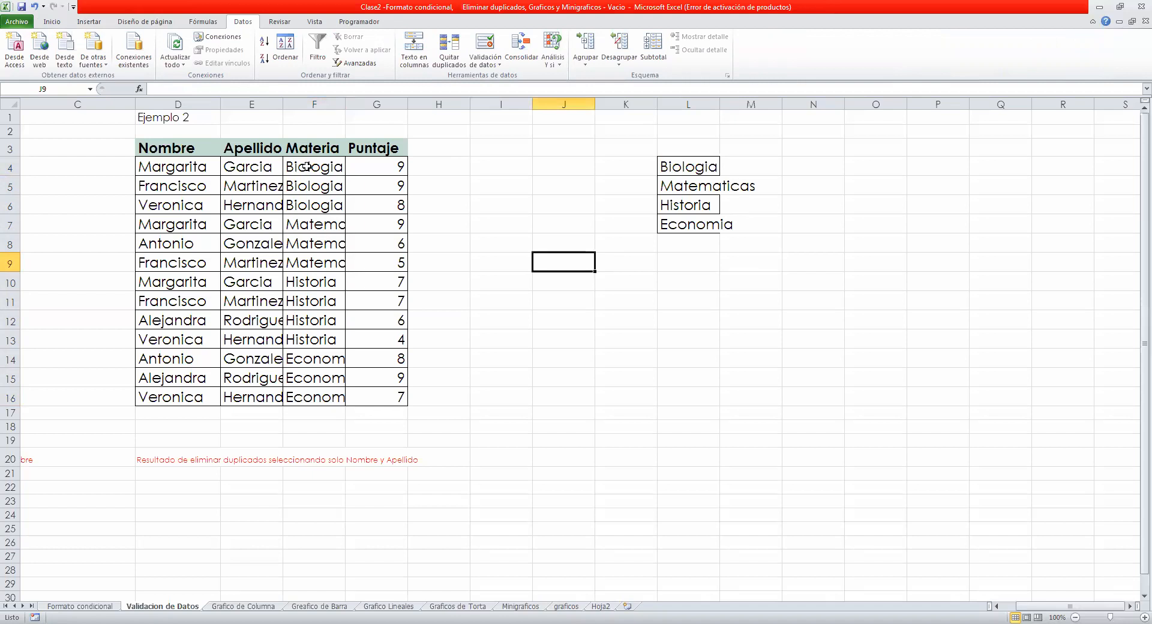
# Set up data validation for the Materia cell F4 with List as the allowed criterion, keeping blanks ignored and the in-cell drop-down enabled.
pyautogui.click(306, 167)
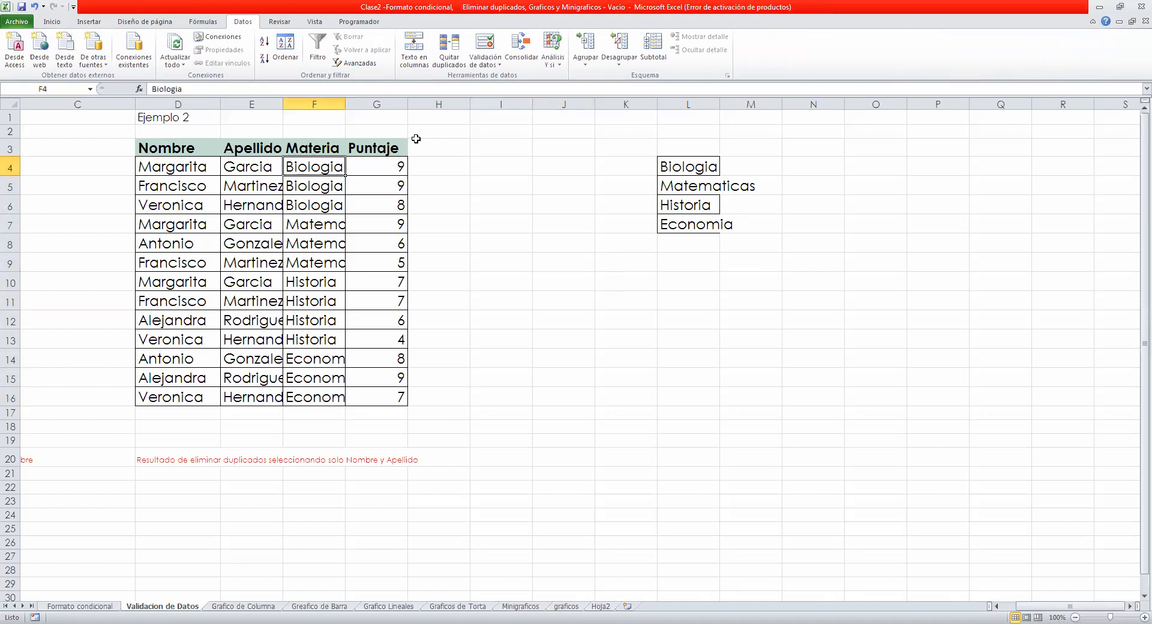
pyautogui.click(492, 70)
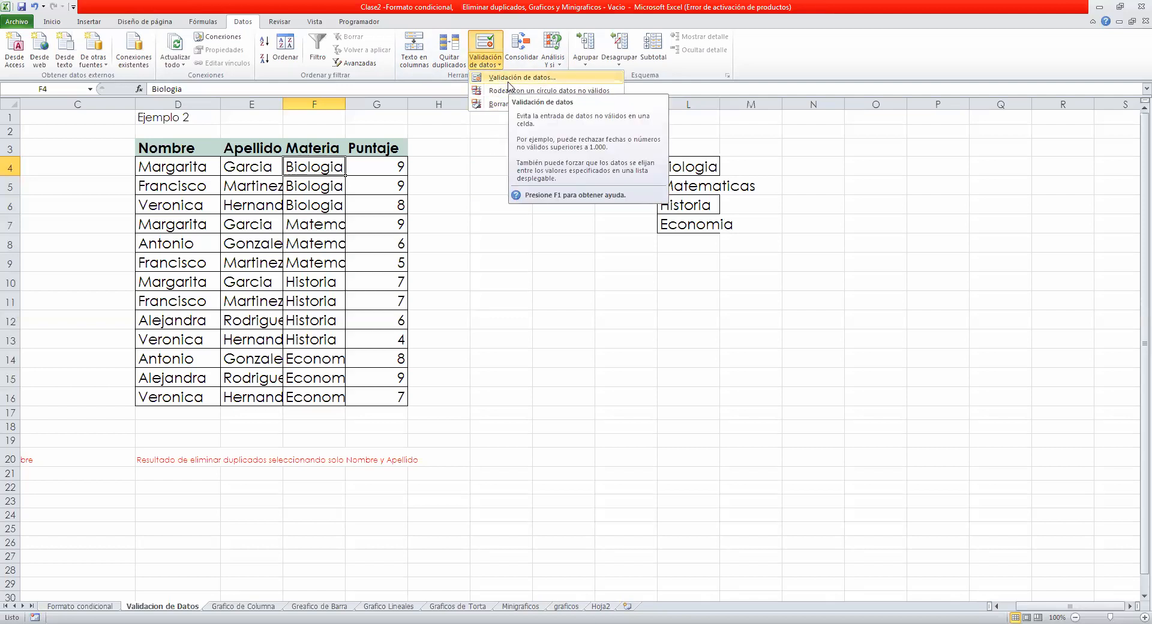
pyautogui.click(509, 82)
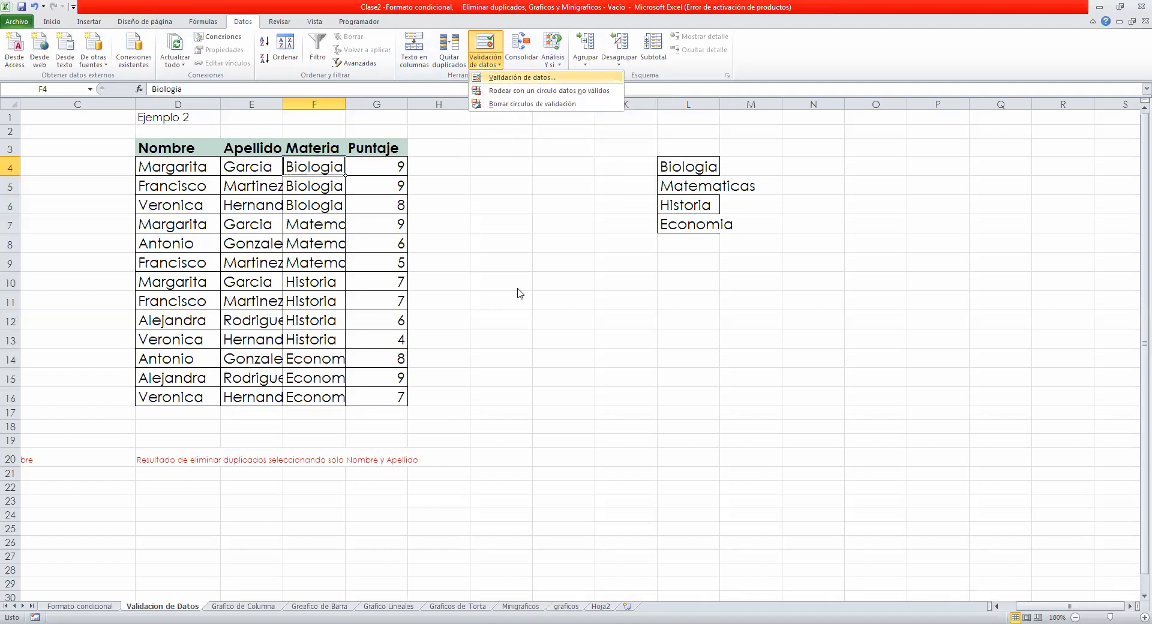
pyautogui.moveTo(385, 181); pyautogui.dragTo(581, 152)
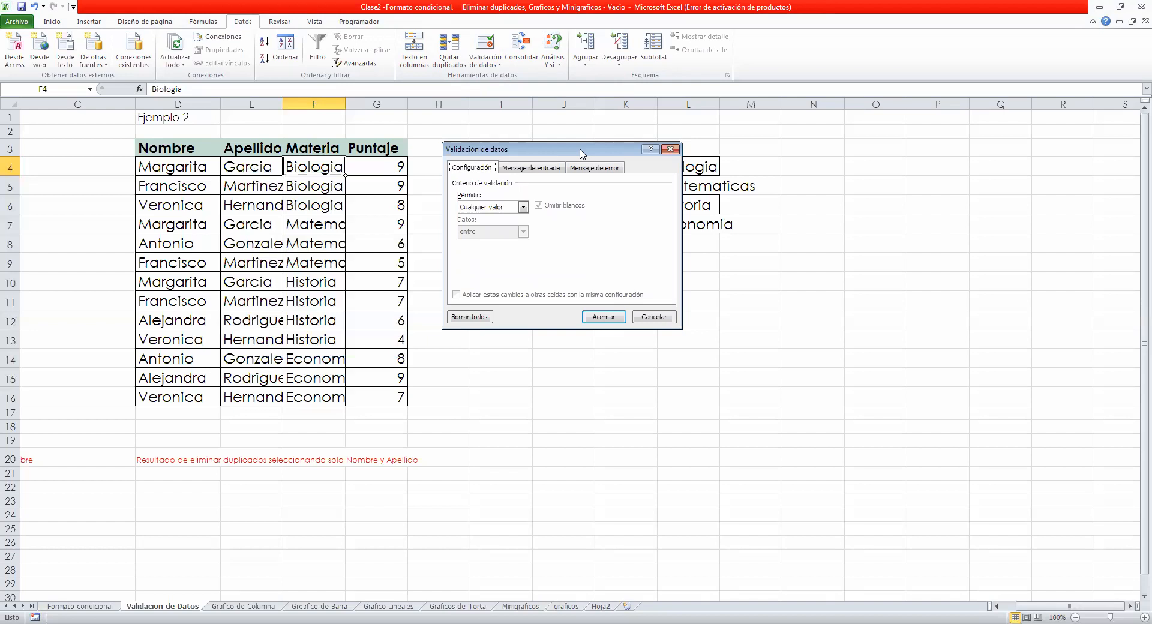
pyautogui.moveTo(579, 149); pyautogui.dragTo(566, 188)
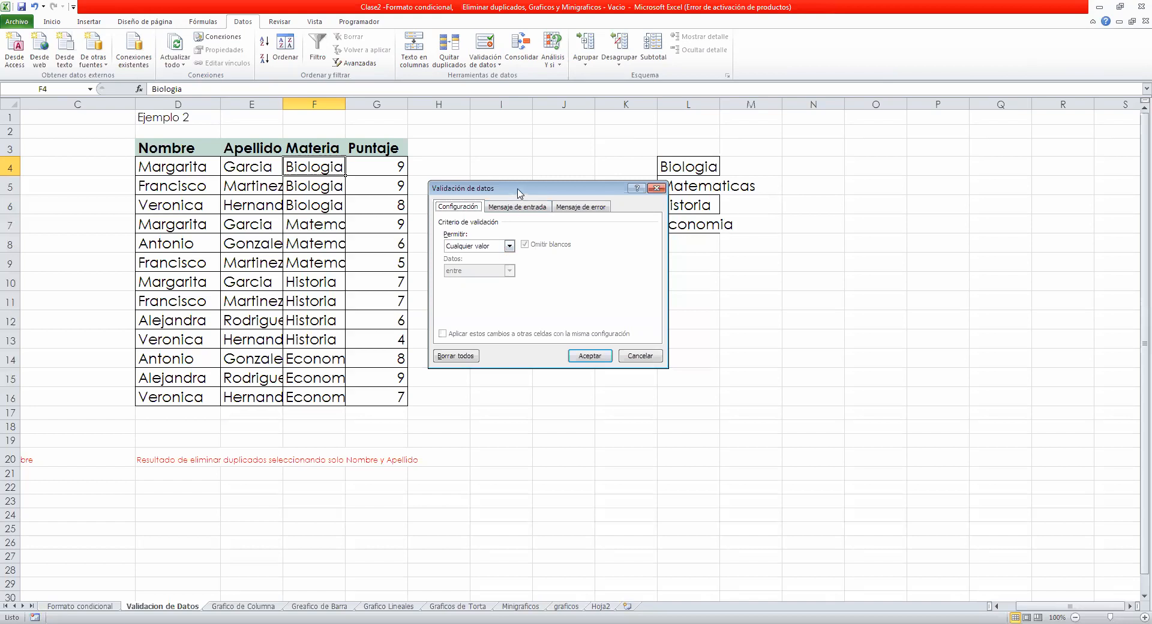
pyautogui.moveTo(520, 193); pyautogui.dragTo(524, 159)
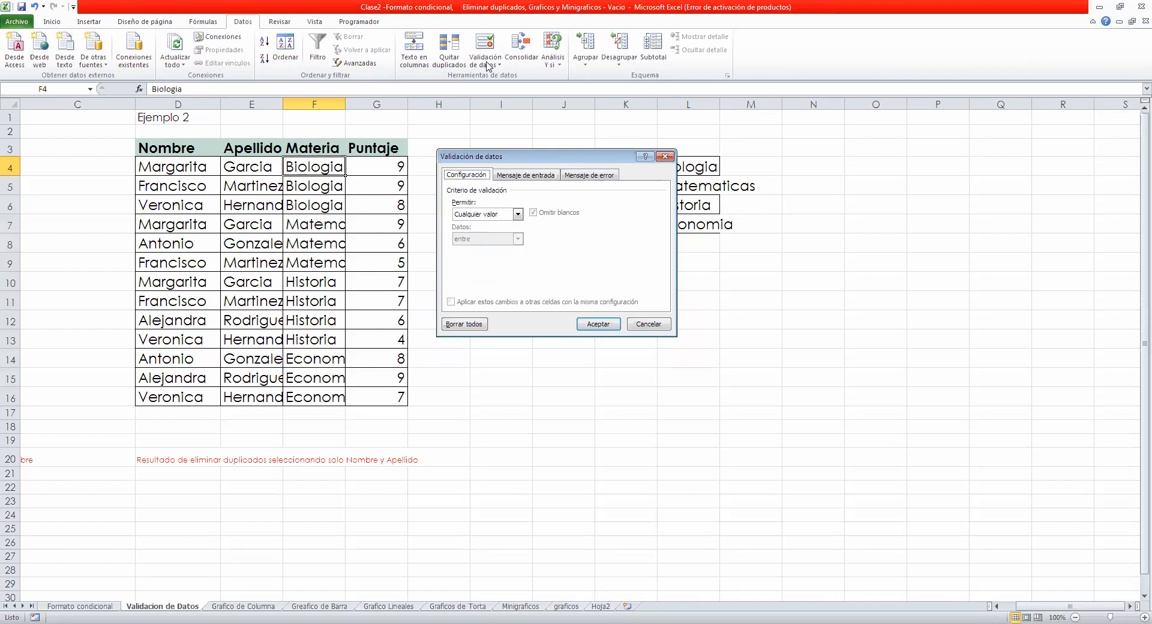
pyautogui.click(497, 216)
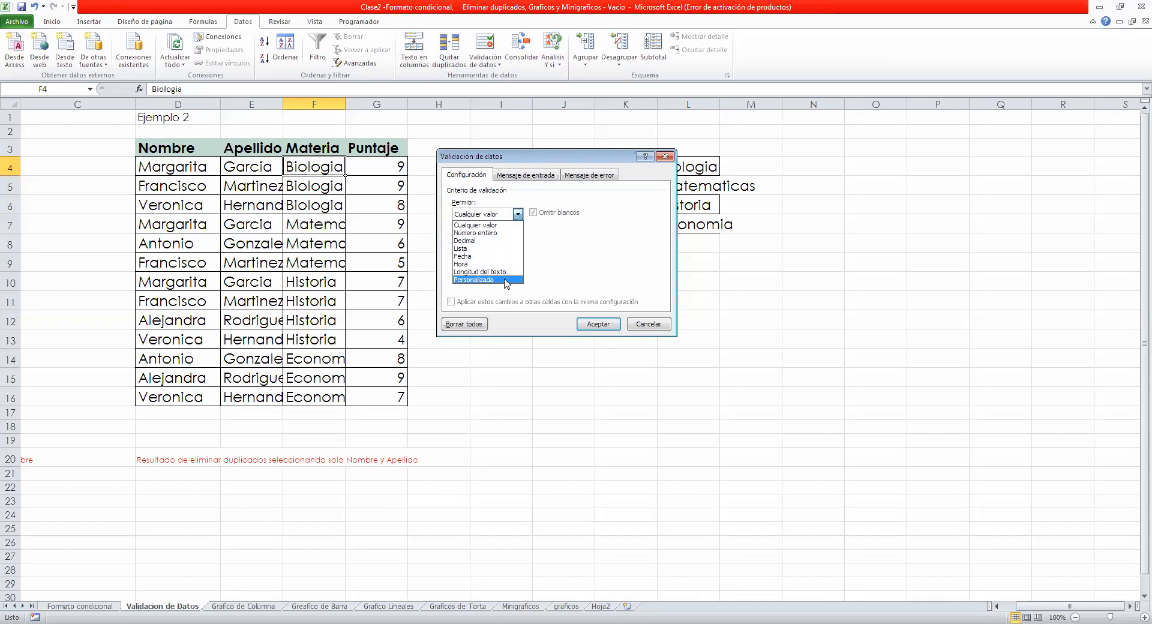
pyautogui.click(495, 248)
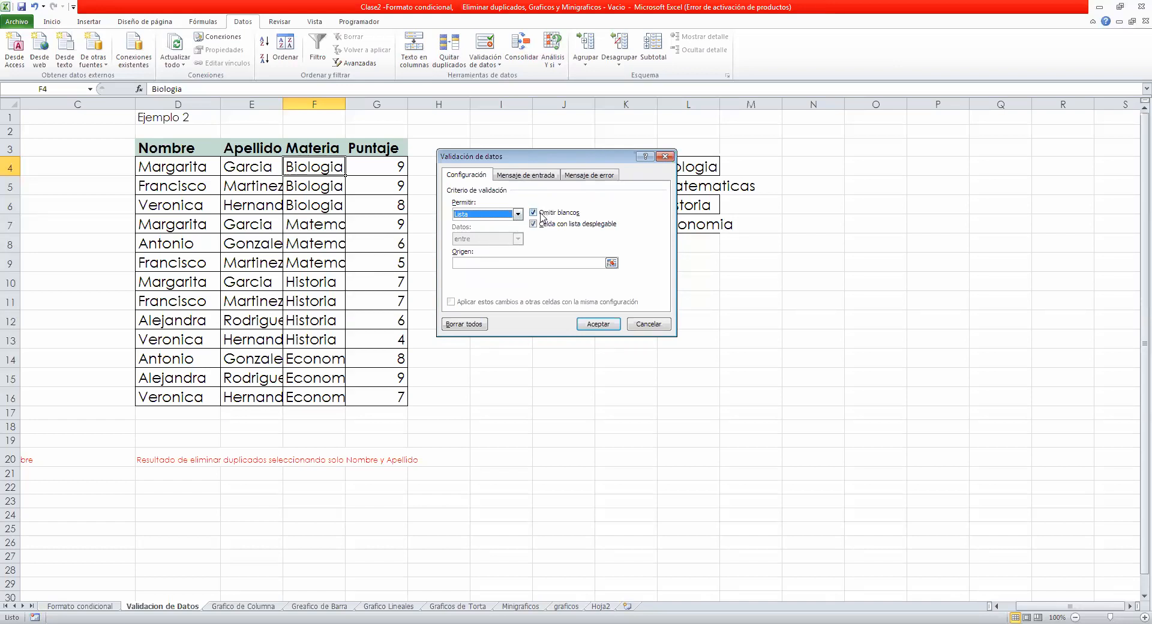
pyautogui.press('Tab')
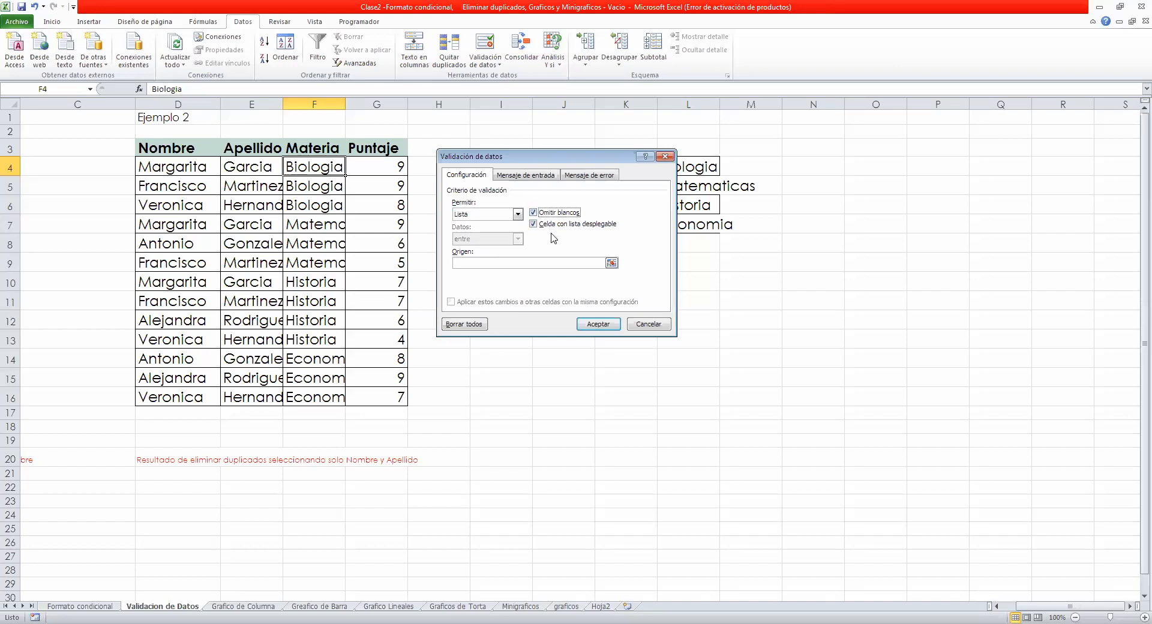
pyautogui.press('Tab')
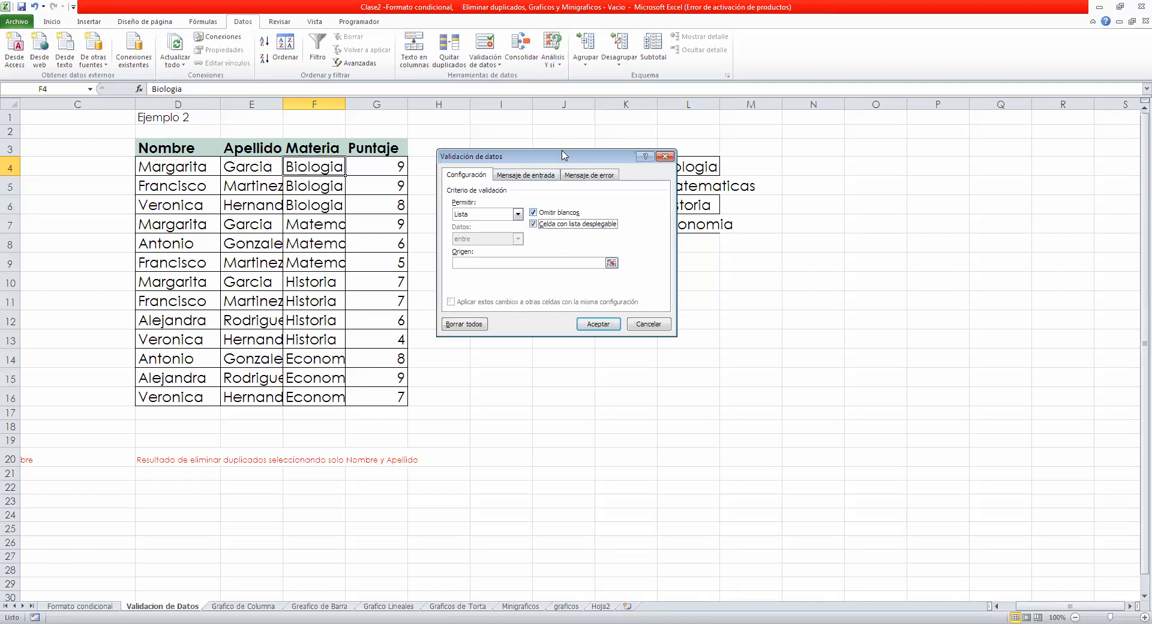
# Use the subjects in L4:L7 as the source of the validation list and apply the rule.
pyautogui.moveTo(643, 161); pyautogui.dragTo(782, 214)
pyautogui.click(735, 323)
pyautogui.moveTo(770, 214); pyautogui.dragTo(772, 259)
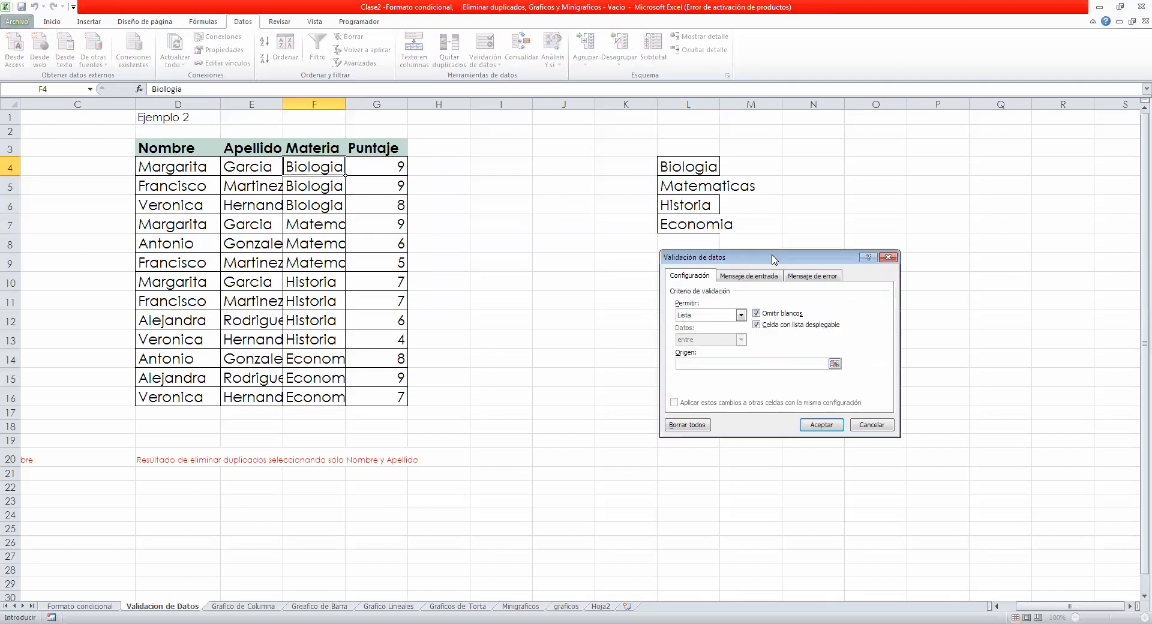
pyautogui.click(835, 364)
pyautogui.moveTo(674, 173); pyautogui.dragTo(675, 195)
pyautogui.moveTo(676, 226); pyautogui.dragTo(676, 225)
pyautogui.moveTo(712, 259); pyautogui.dragTo(692, 198)
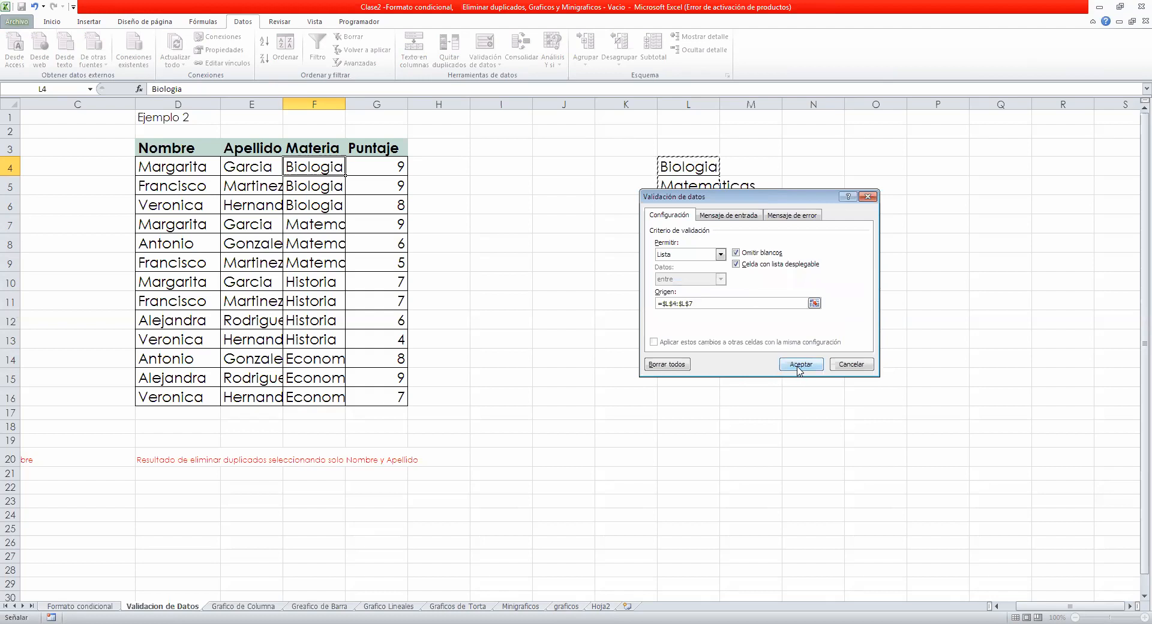
pyautogui.click(799, 364)
# Select F4 and check the subjects offered in its drop-down list.
pyautogui.click(444, 237)
pyautogui.click(332, 168)
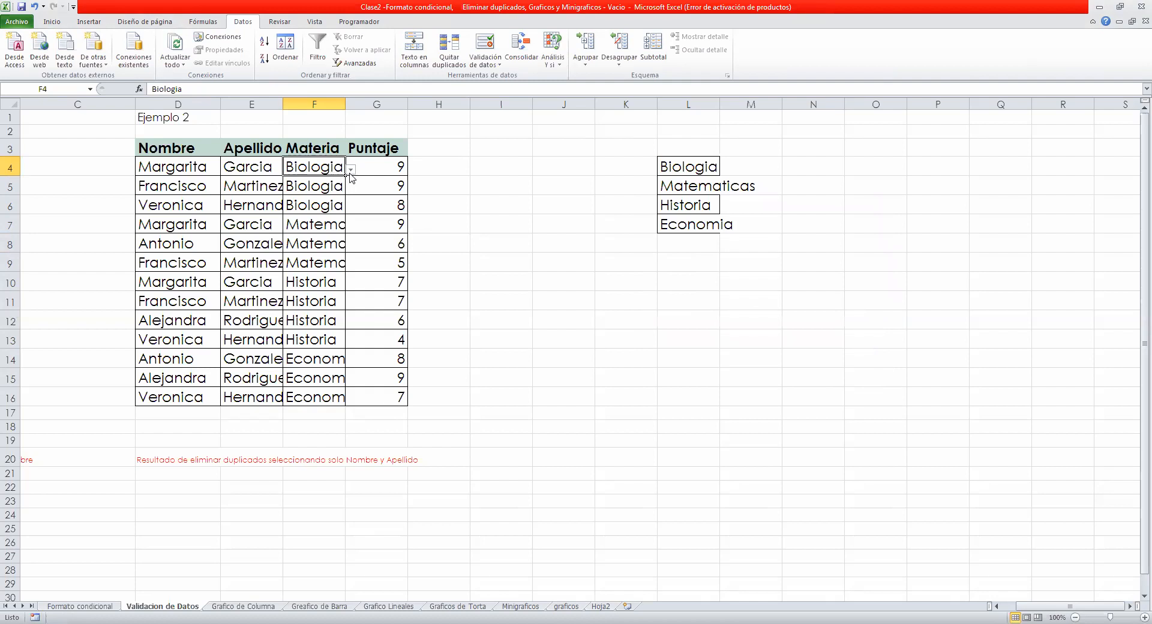
pyautogui.click(351, 170)
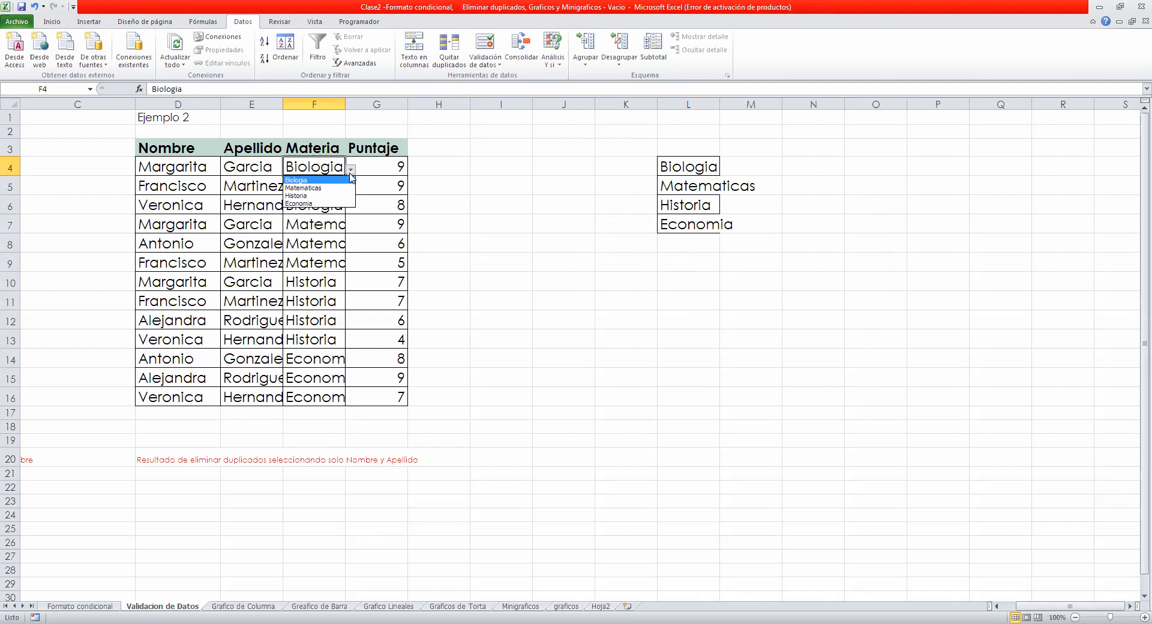
pyautogui.press('Escape')
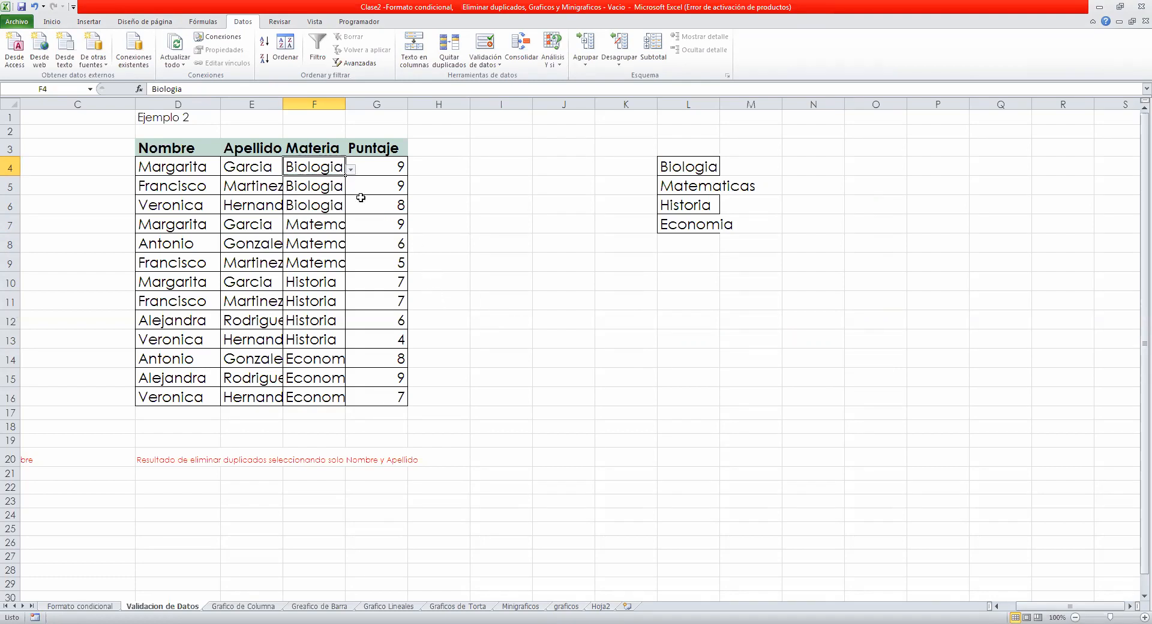
# Test the validation of F4 by trying to enter "asd".
pyautogui.write('asd')
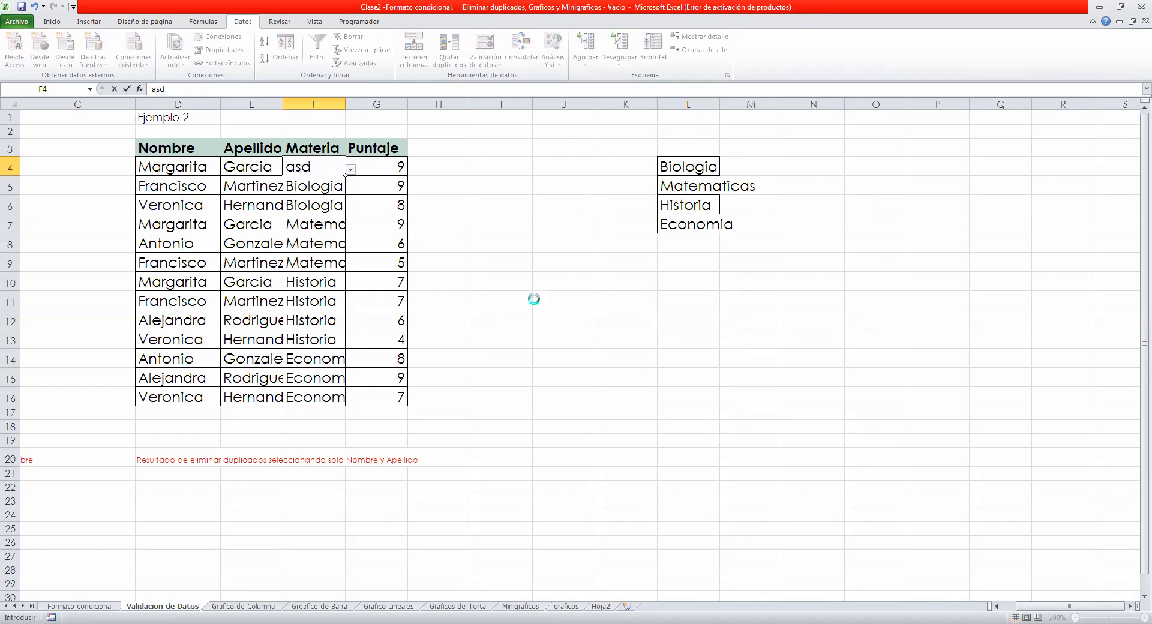
pyautogui.press('Return')
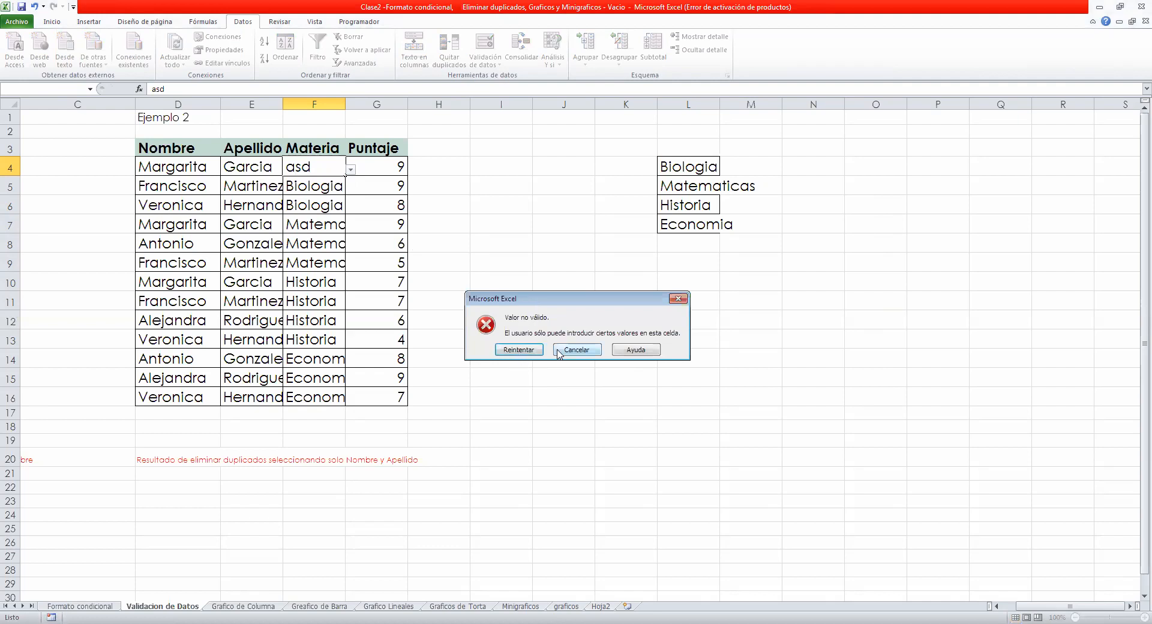
pyautogui.press('Escape')
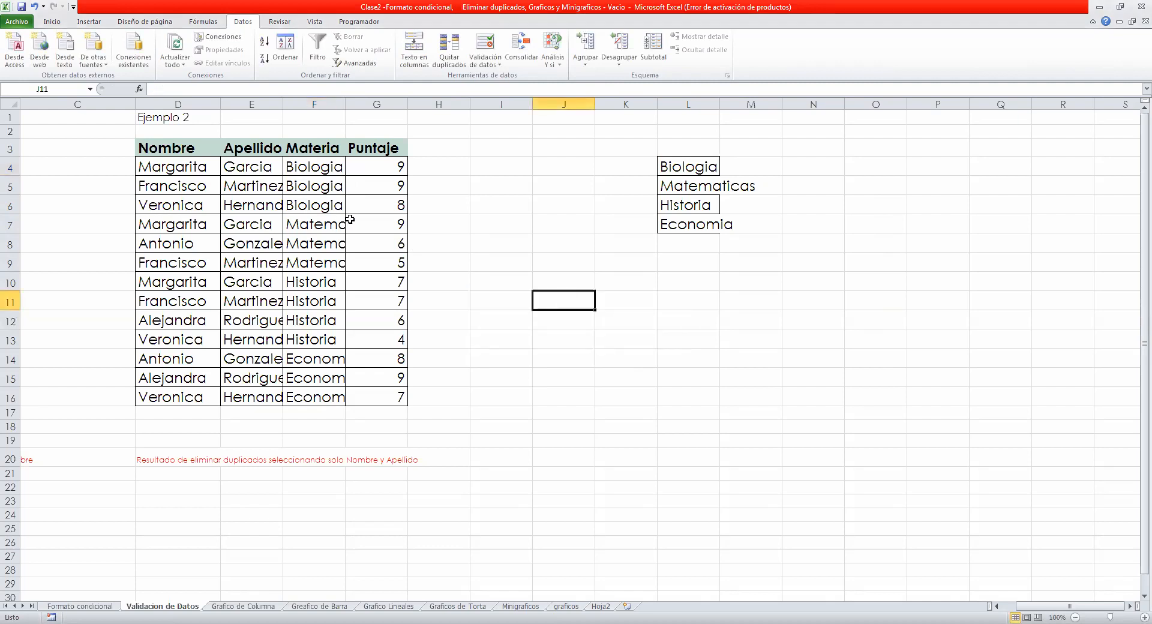
# Pick a subject from F4's drop-down list and overwrite the entry with lowercase "biologia".
pyautogui.click(351, 170)
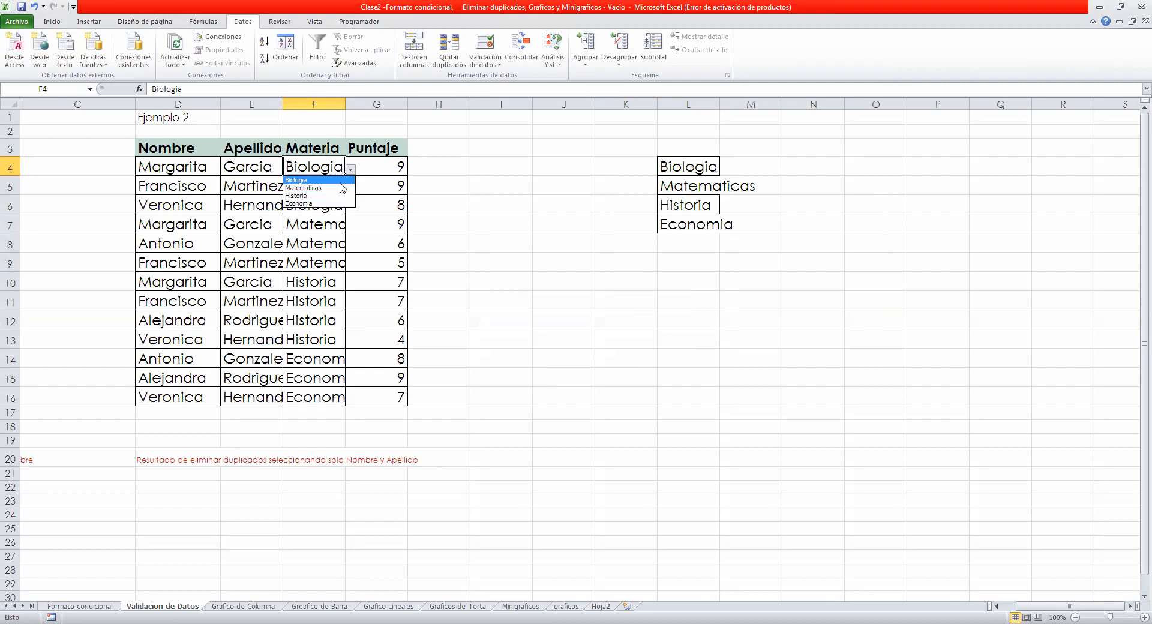
pyautogui.click(344, 188)
pyautogui.click(351, 170)
pyautogui.click(308, 160)
pyautogui.write('biologia')
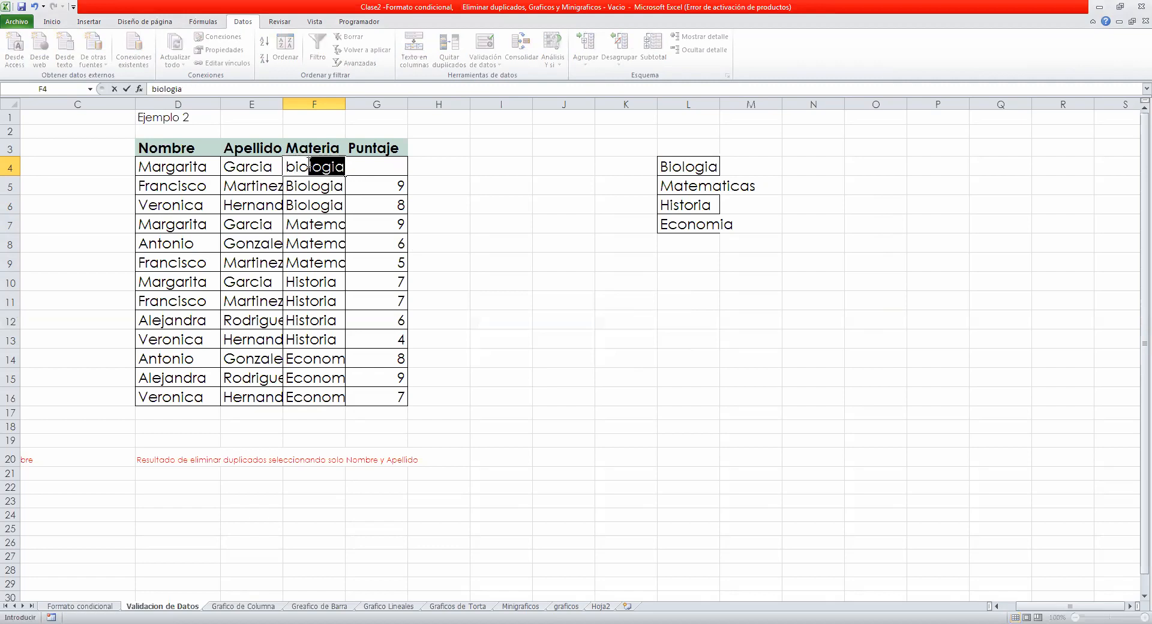
pyautogui.press('Return')
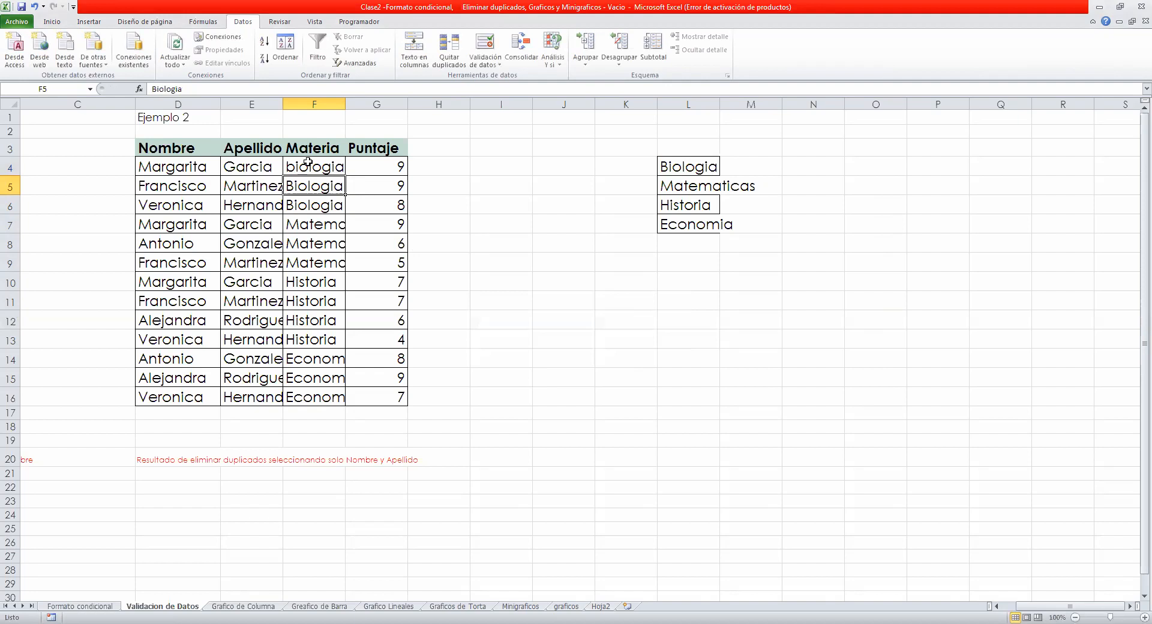
# Test the validation again by trying to change F4 to "biologias".
pyautogui.click(300, 165)
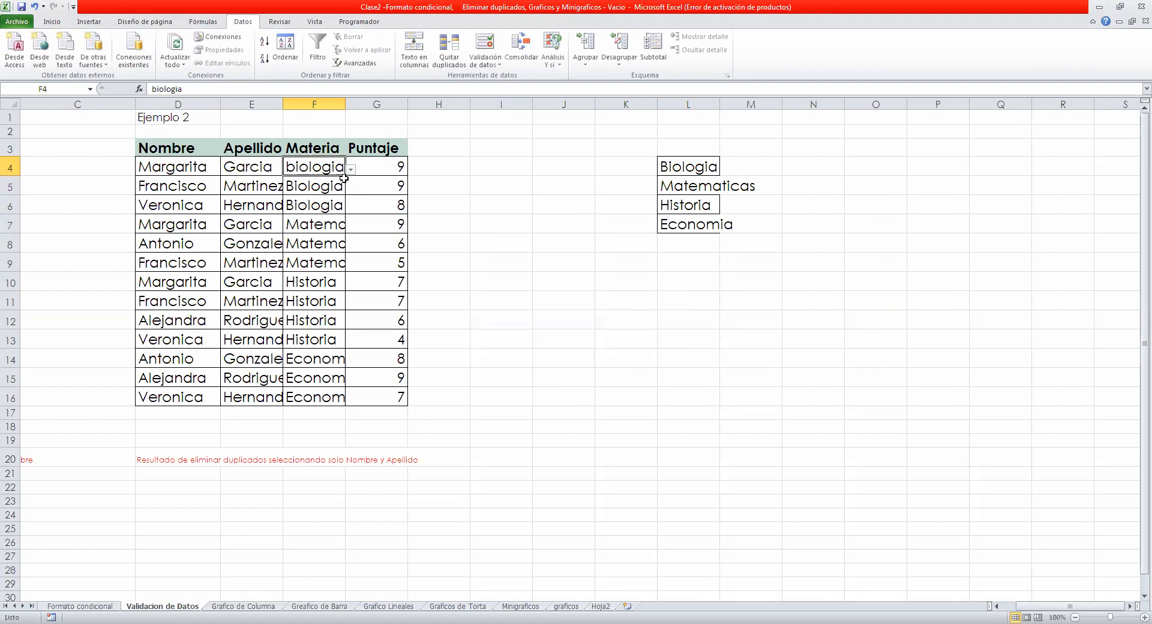
pyautogui.click(251, 90)
pyautogui.write('s')
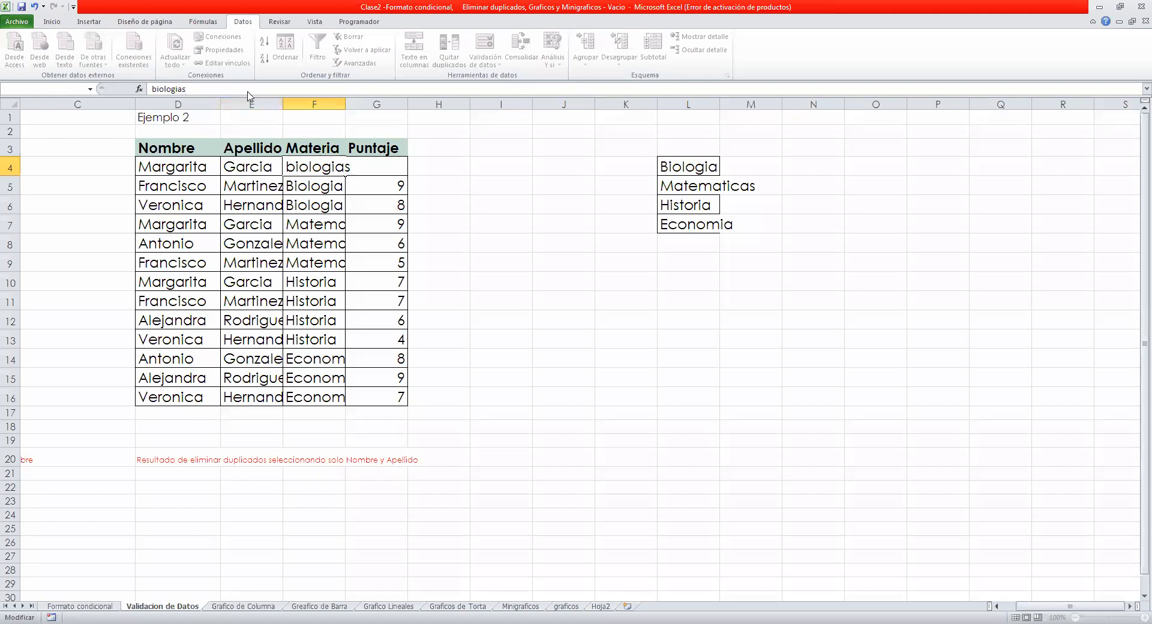
pyautogui.press('Return')
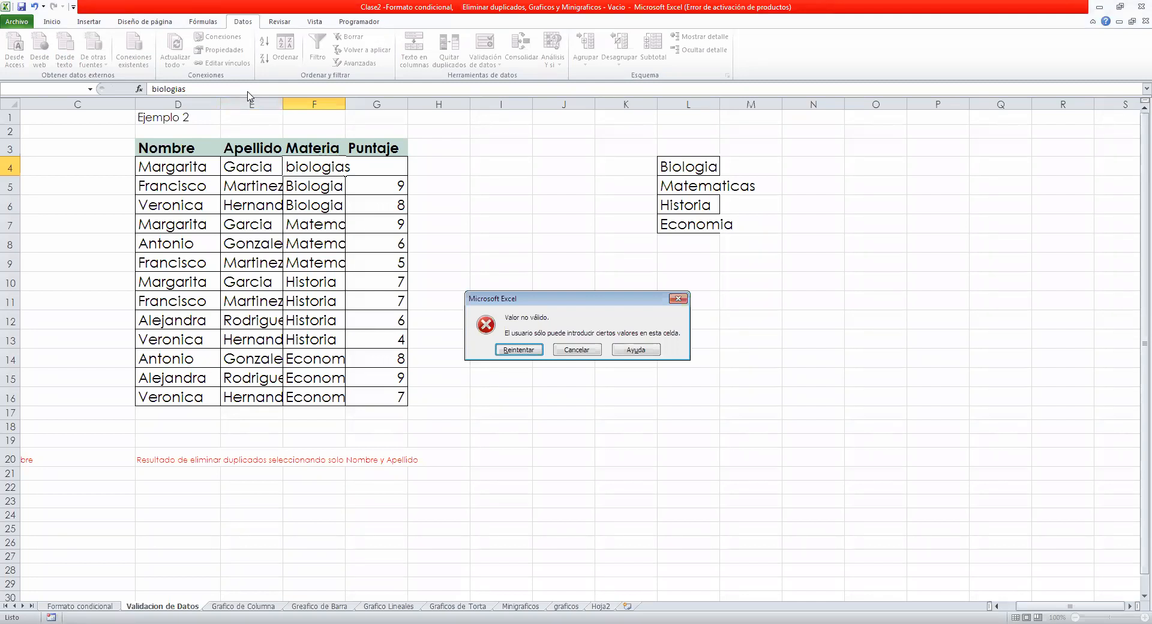
pyautogui.click(686, 299)
pyautogui.click(320, 167)
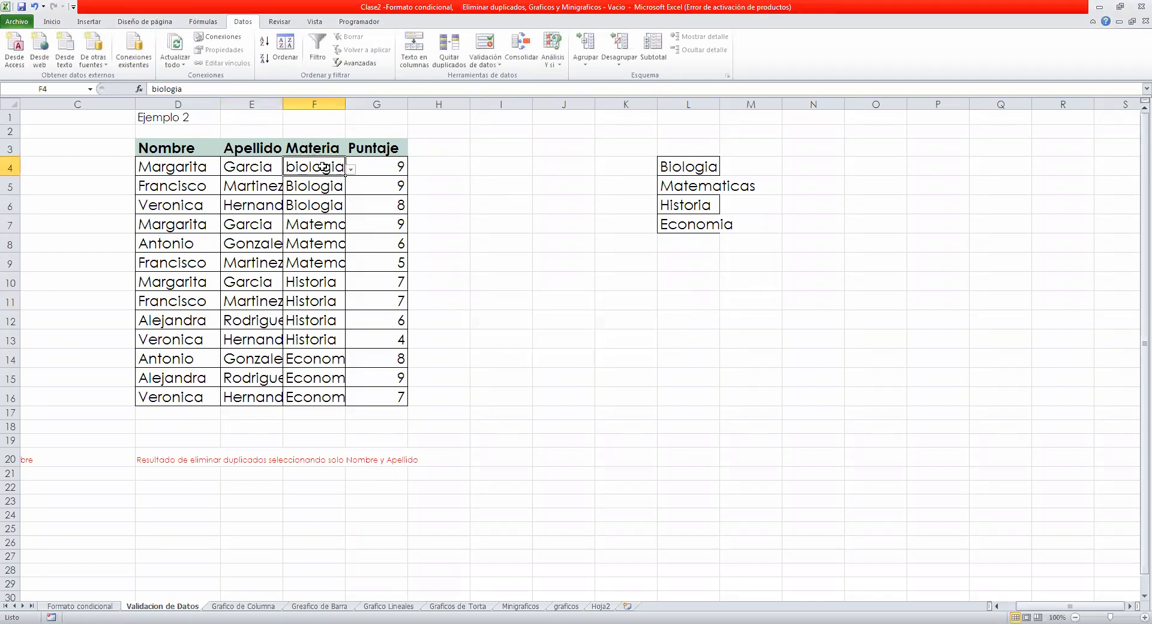
pyautogui.moveTo(323, 187); pyautogui.dragTo(314, 396)
pyautogui.click(314, 395)
pyautogui.click(149, 456)
pyautogui.moveTo(48, 461)
pyautogui.mouseDown()
pyautogui.moveTo(7, 462)
pyautogui.moveTo(69, 458)
pyautogui.mouseUp()
pyautogui.click(69, 458)
# Try deleting the Ejemplo 1 cells A1:B10 with the remaining cells shifted left, and undo the deletion.
pyautogui.click(77, 125)
pyautogui.moveTo(77, 124); pyautogui.dragTo(180, 279)
pyautogui.rightClick(182, 278)
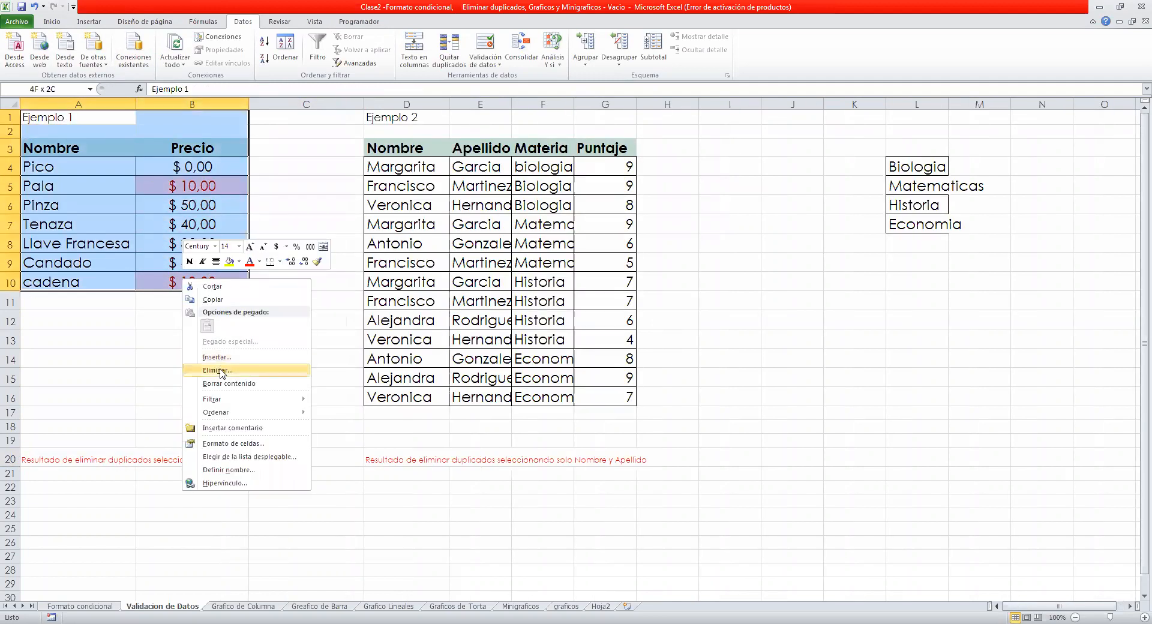
pyautogui.click(222, 371)
pyautogui.click(194, 360)
pyautogui.click(210, 348)
pyautogui.click(211, 402)
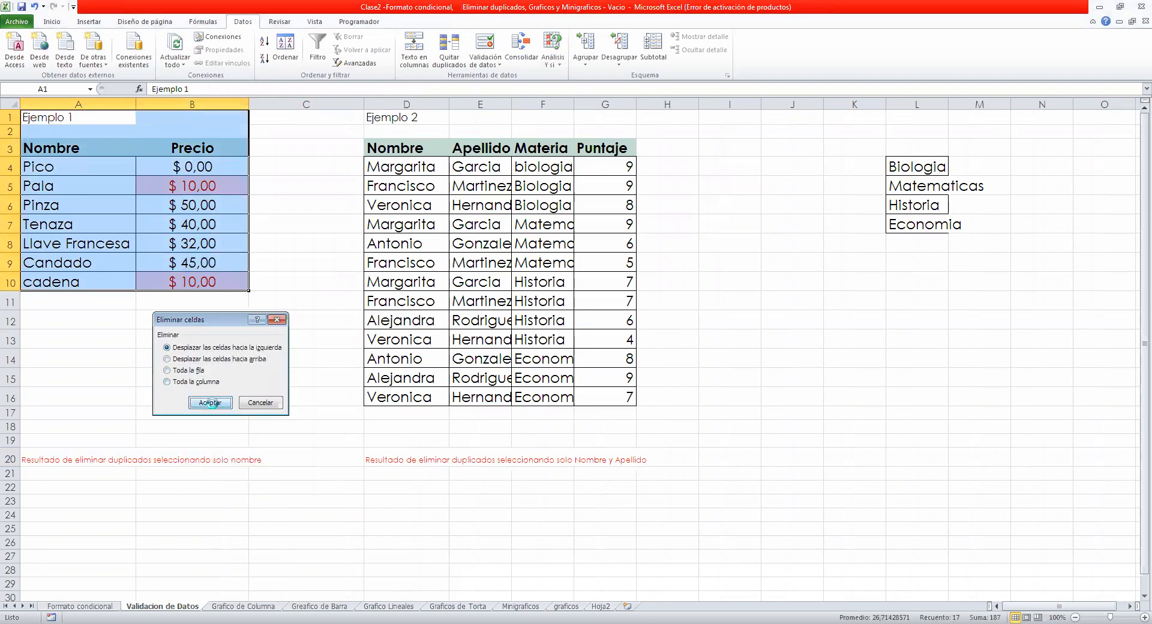
pyautogui.click(208, 460)
pyautogui.hotkey('ctrl', 'z')
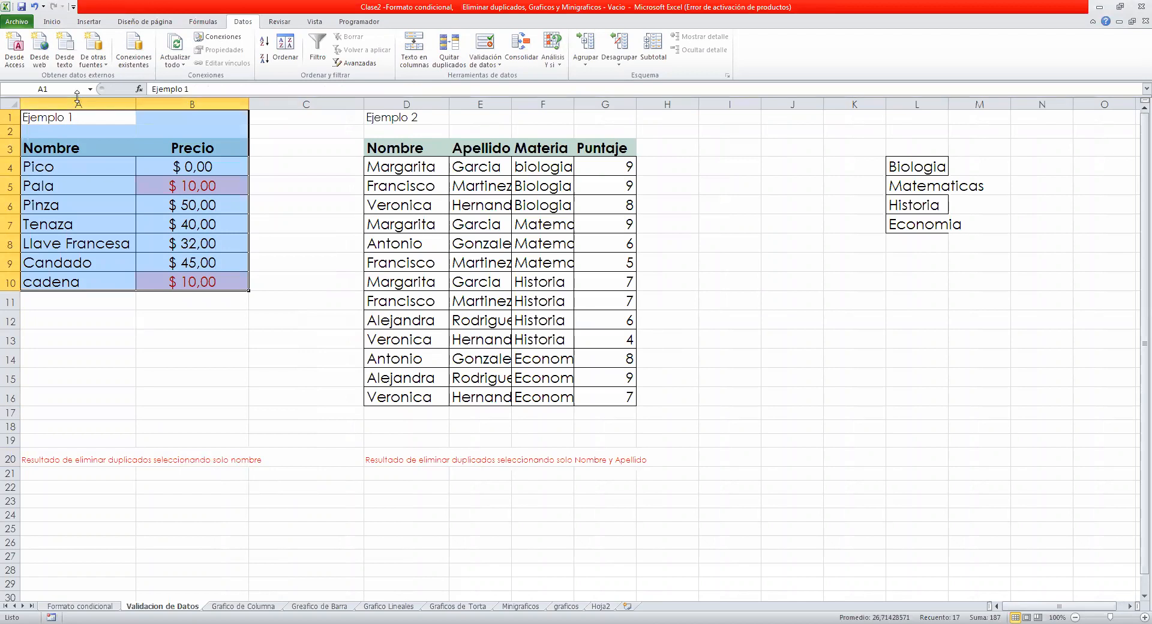
# Delete the entire columns A to C that hold the Ejemplo 1 table.
pyautogui.click(108, 104)
pyautogui.moveTo(157, 106); pyautogui.dragTo(248, 104)
pyautogui.rightClick(280, 112)
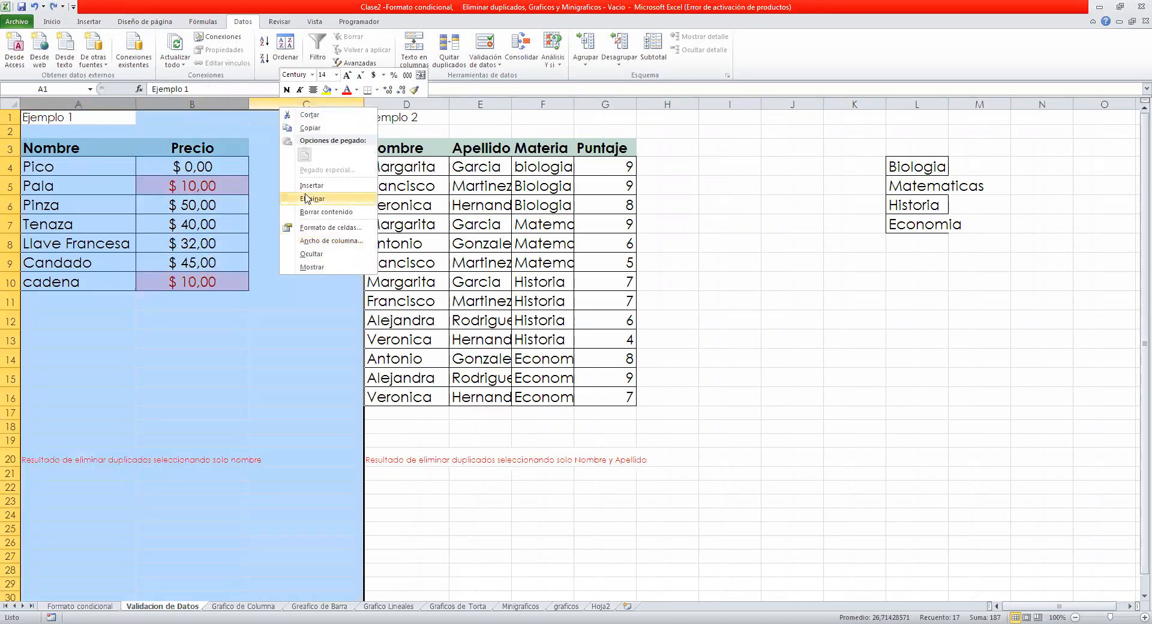
pyautogui.click(307, 198)
# Replace the red note in A20 with "Aplicar Validación de Datos".
pyautogui.click(57, 454)
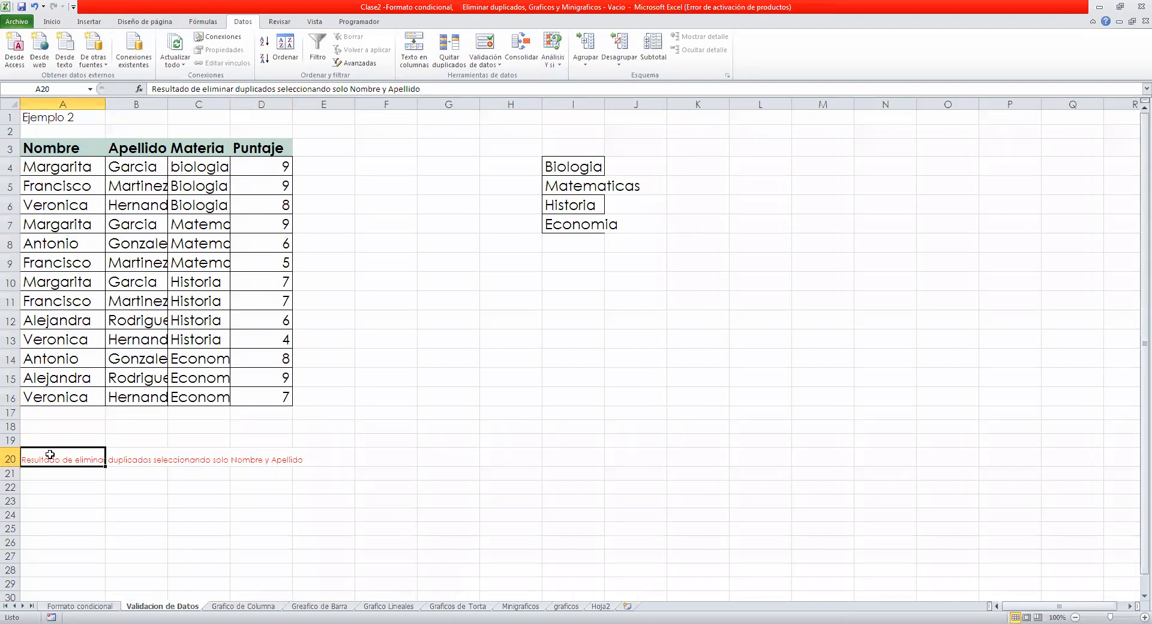
pyautogui.write('Aplic')
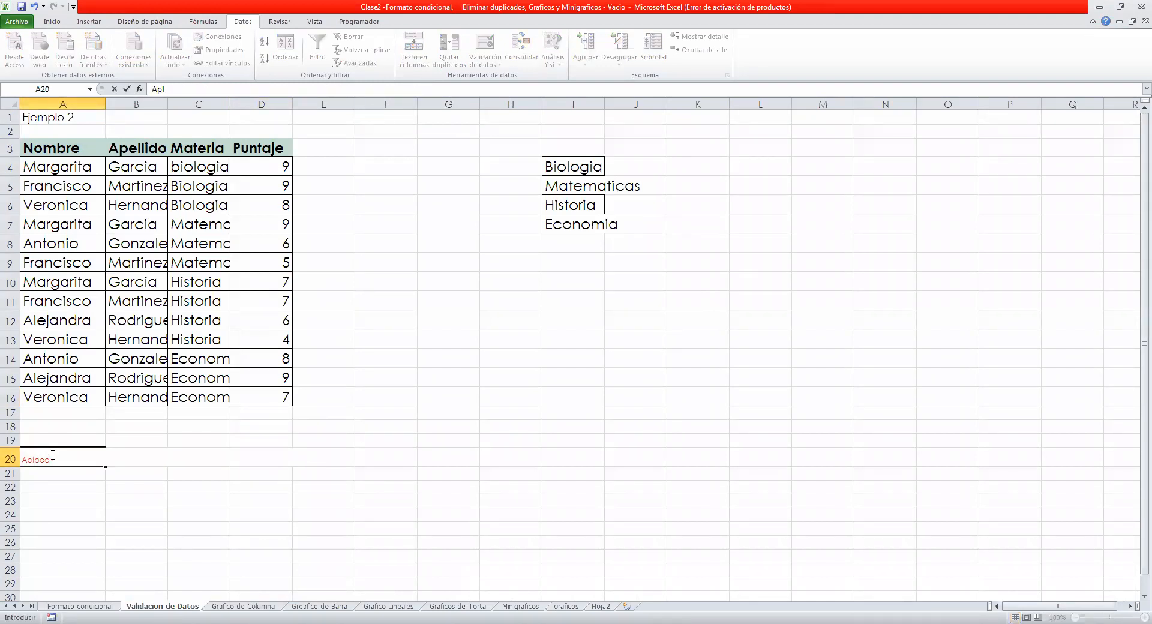
pyautogui.write('ar Validacio')
pyautogui.write('n de Dato')
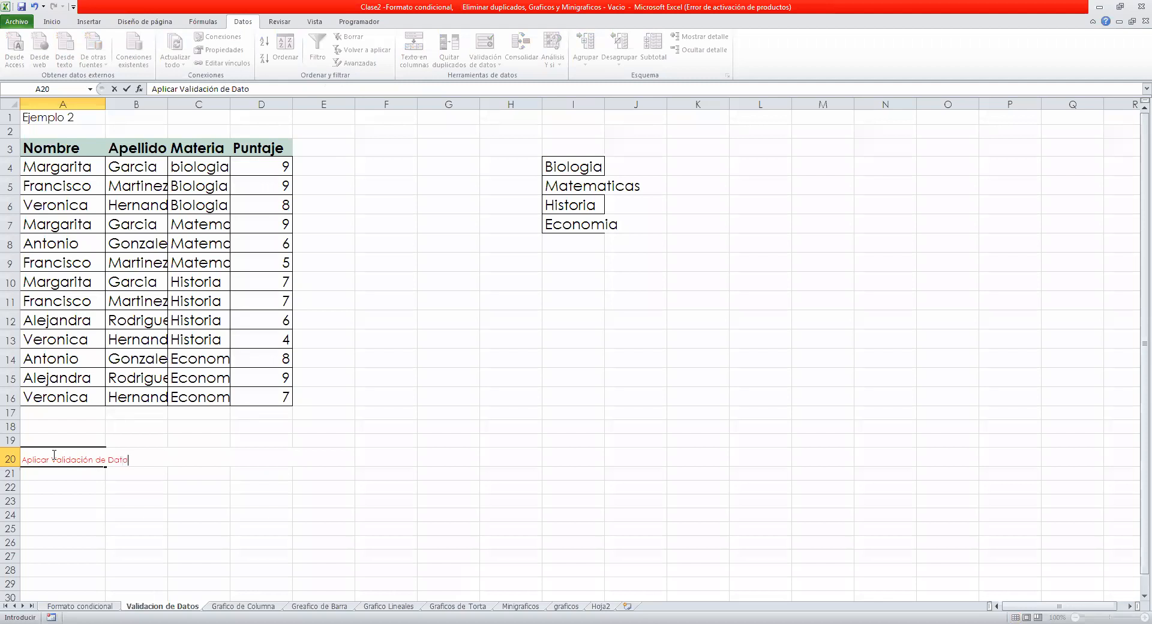
pyautogui.write('s')
pyautogui.press('Return')
pyautogui.press('Up')
pyautogui.press('Up')
pyautogui.press('Up')
pyautogui.press('Up')
pyautogui.press('Up')
pyautogui.press('Up')
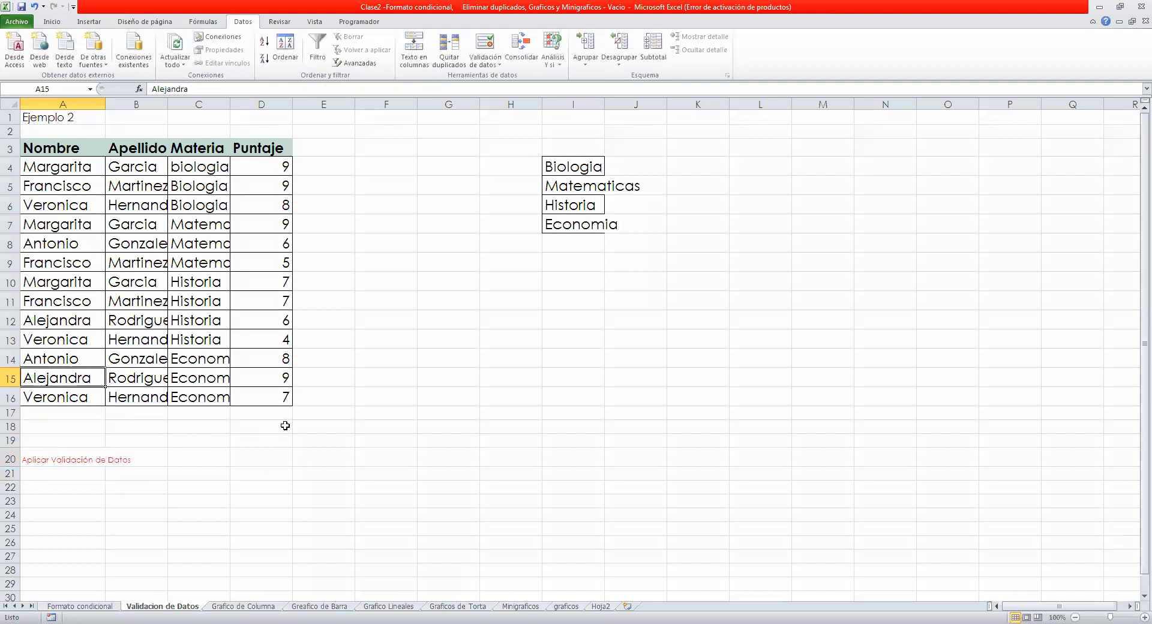
# Examine the source subject list in I4:I7 and the Materia cells that draw on it.
pyautogui.click(586, 154)
pyautogui.moveTo(586, 166); pyautogui.dragTo(586, 228)
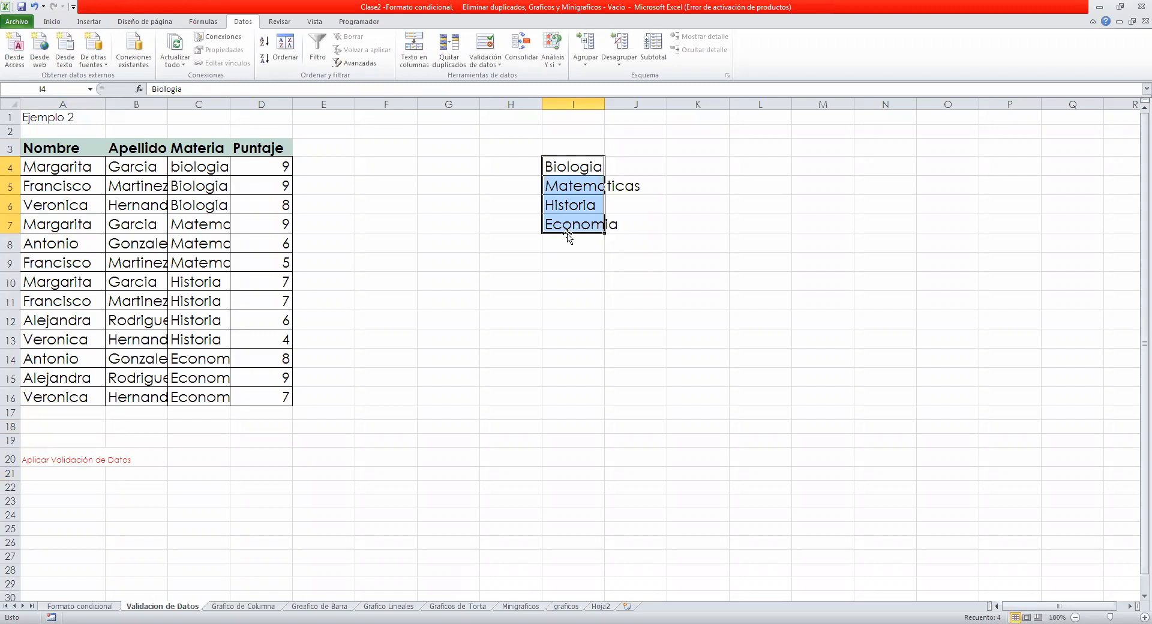
pyautogui.moveTo(562, 160); pyautogui.dragTo(565, 227)
pyautogui.click(565, 227)
pyautogui.click(222, 185)
pyautogui.click(211, 164)
# Clear I4 in the source subject list and inspect C4's drop-down list.
pyautogui.click(604, 164)
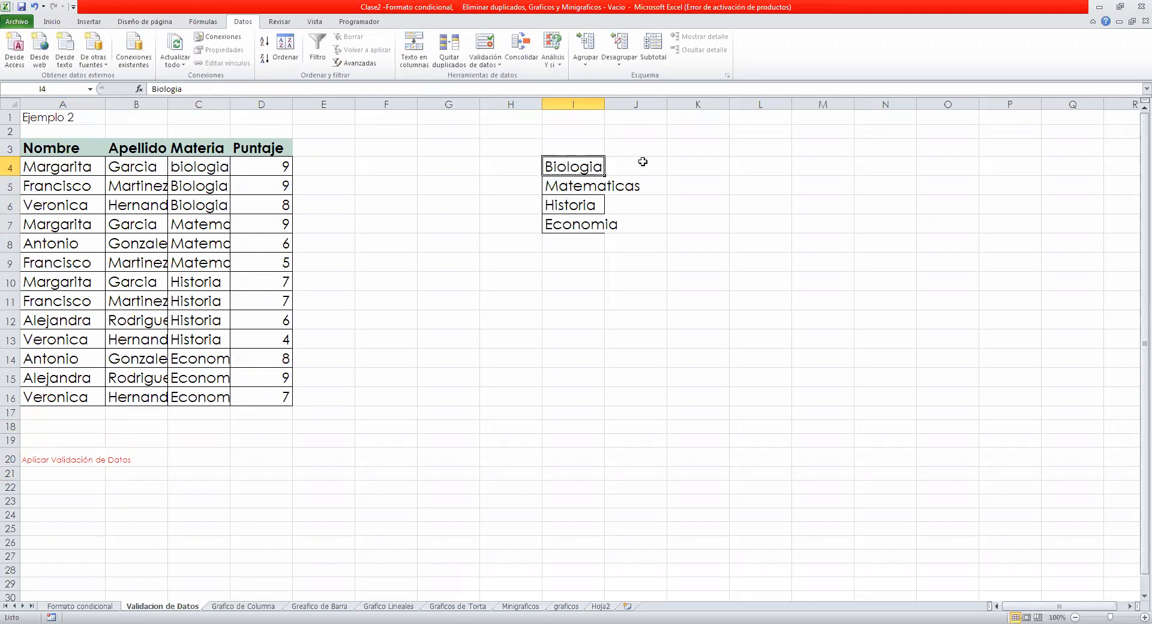
pyautogui.press('Delete')
pyautogui.press('Right')
pyautogui.press('Left')
pyautogui.press('Left')
pyautogui.press('Left')
pyautogui.press('Left')
pyautogui.press('Left')
pyautogui.press('Left')
pyautogui.press('Left')
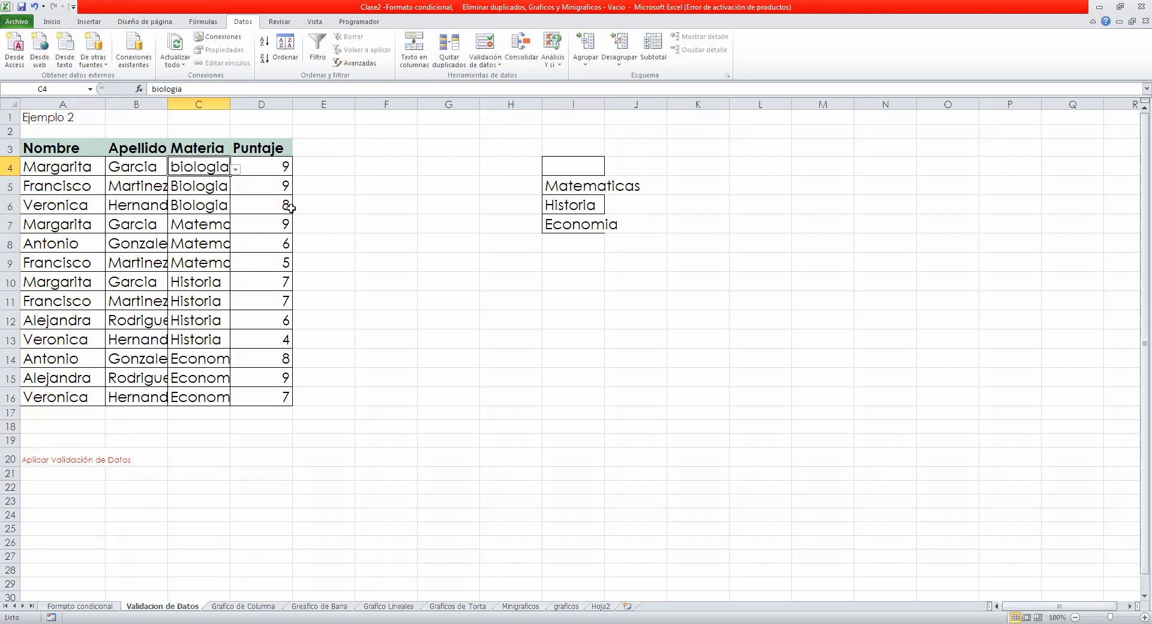
pyautogui.click(238, 171)
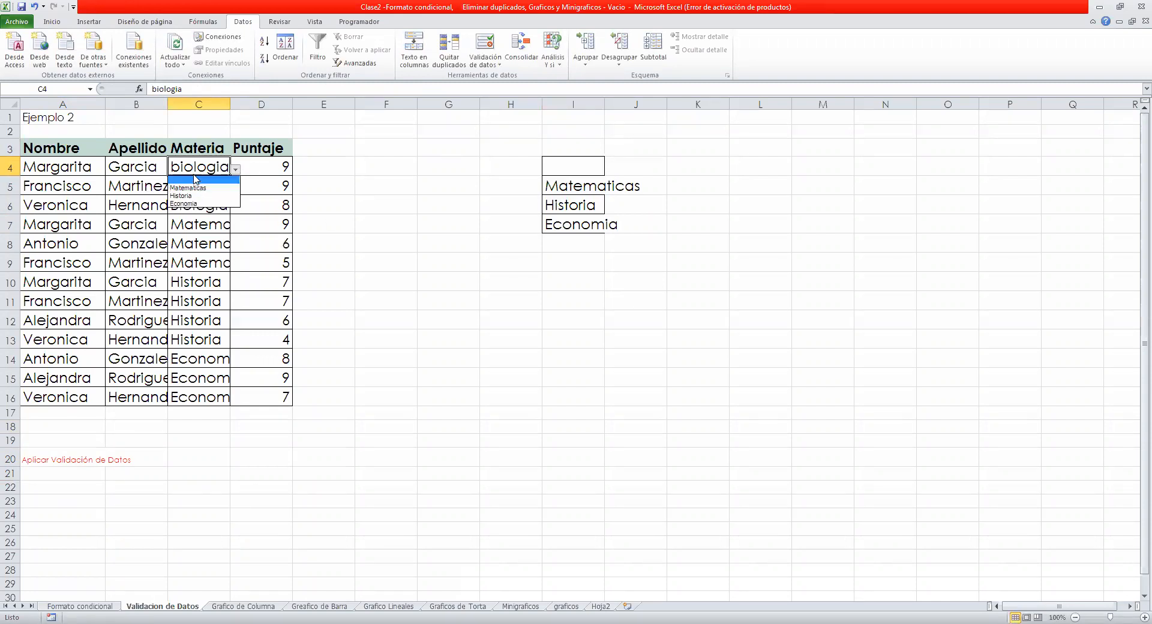
pyautogui.click(423, 218)
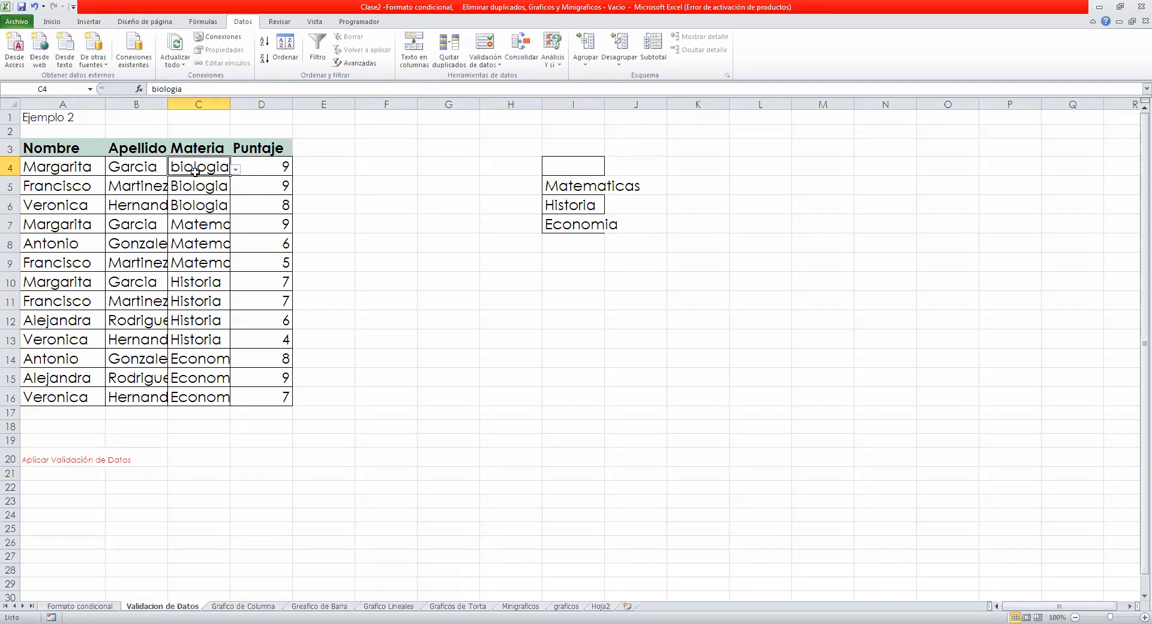
# Clear the subject in C4 and enter "s" in the source list cell I4.
pyautogui.press('Delete')
pyautogui.press('Return')
pyautogui.click(571, 166)
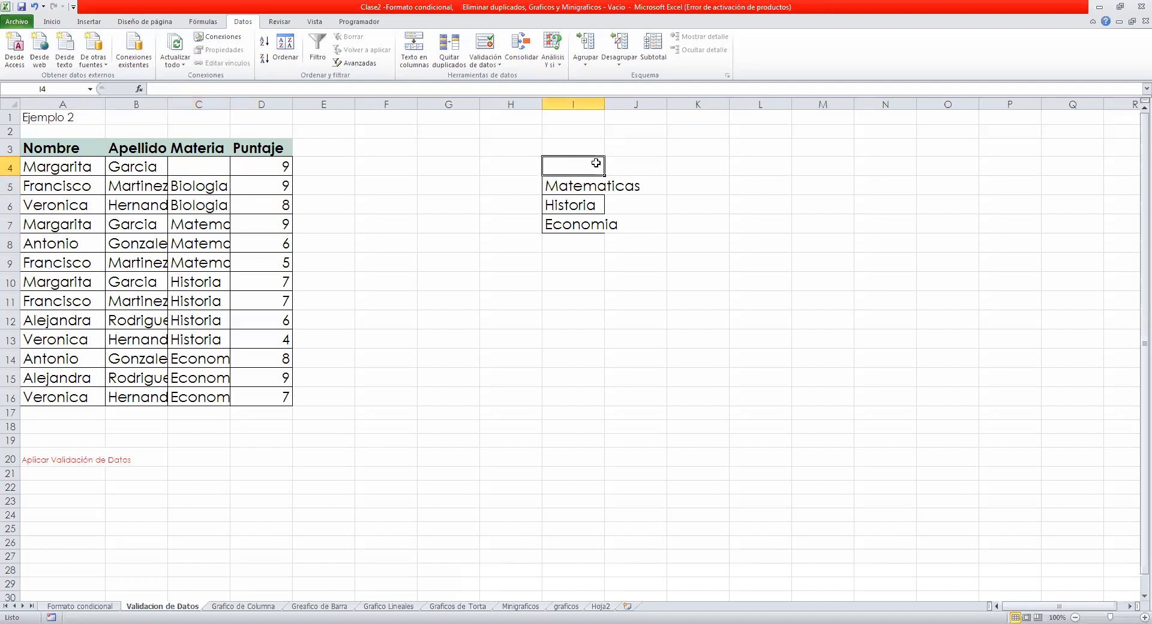
pyautogui.write('s')
pyautogui.click(708, 190)
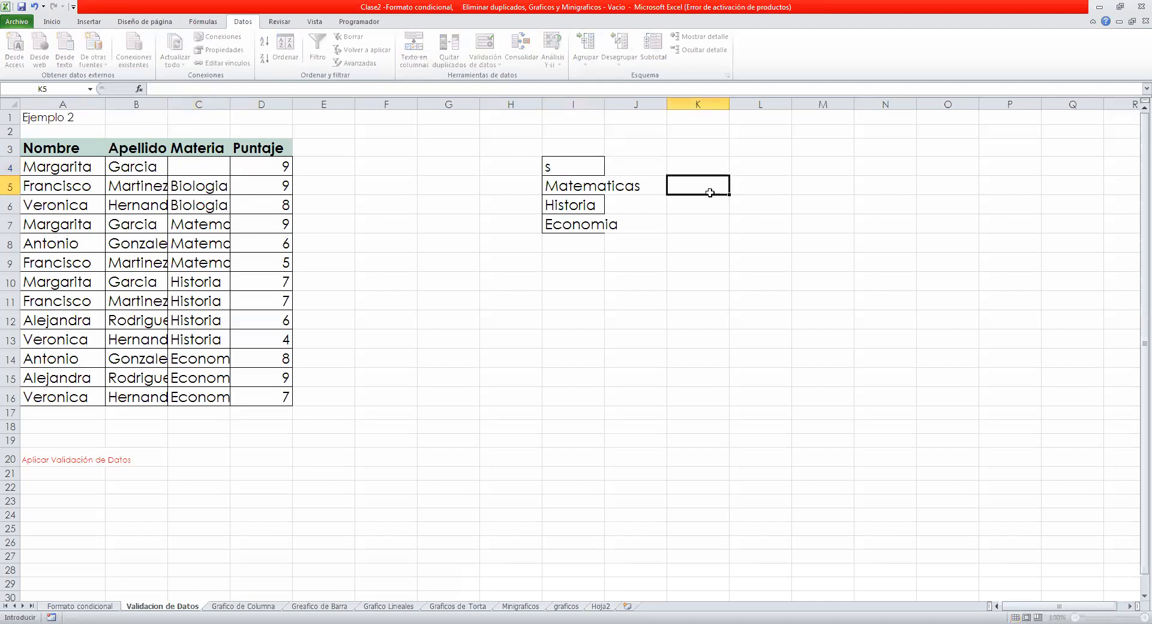
# Pick "s" for C4 from its drop-down list.
pyautogui.click(213, 171)
pyautogui.click(236, 169)
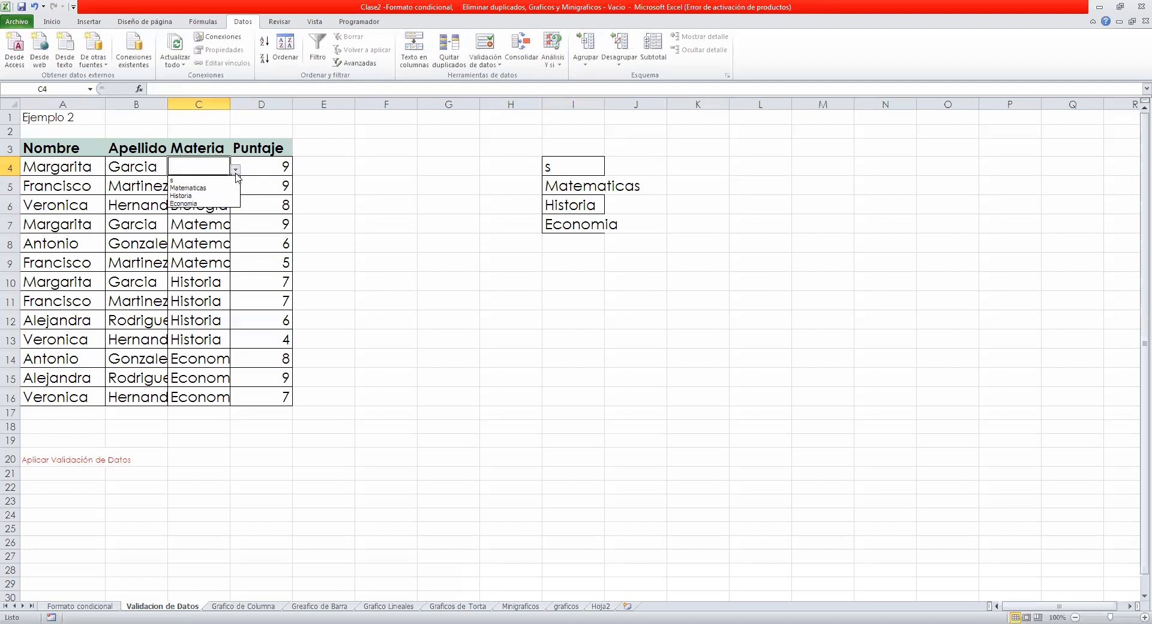
pyautogui.click(224, 179)
# Copy Biologia from C6 into the source list cell I4.
pyautogui.click(600, 167)
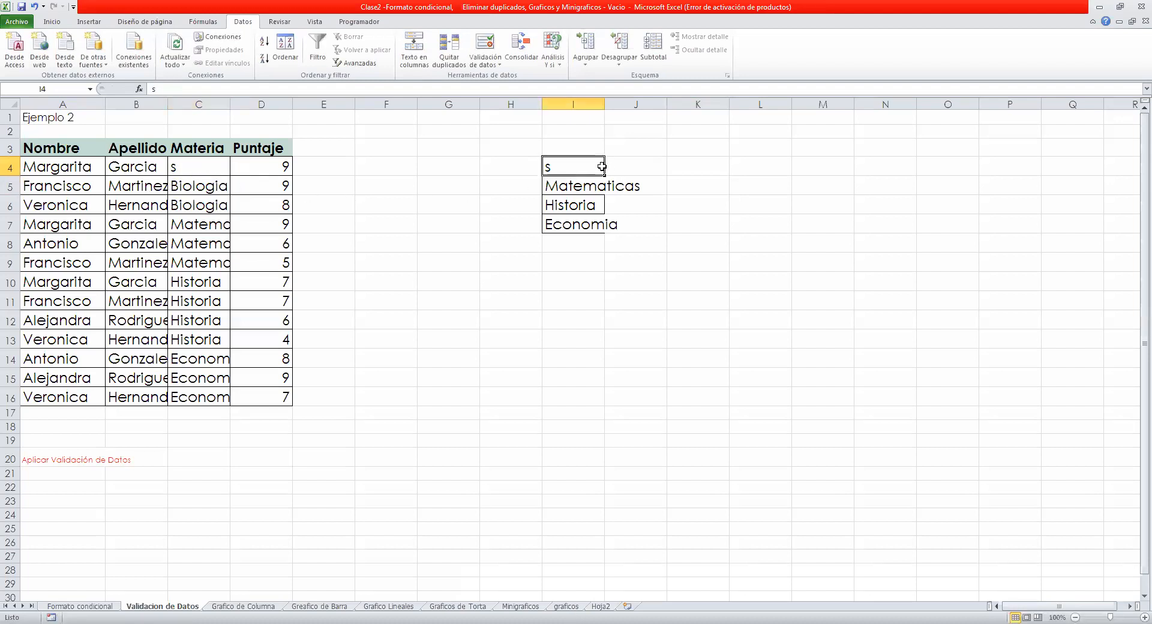
pyautogui.click(222, 205)
pyautogui.hotkey('ctrl', 'c')
pyautogui.click(549, 167)
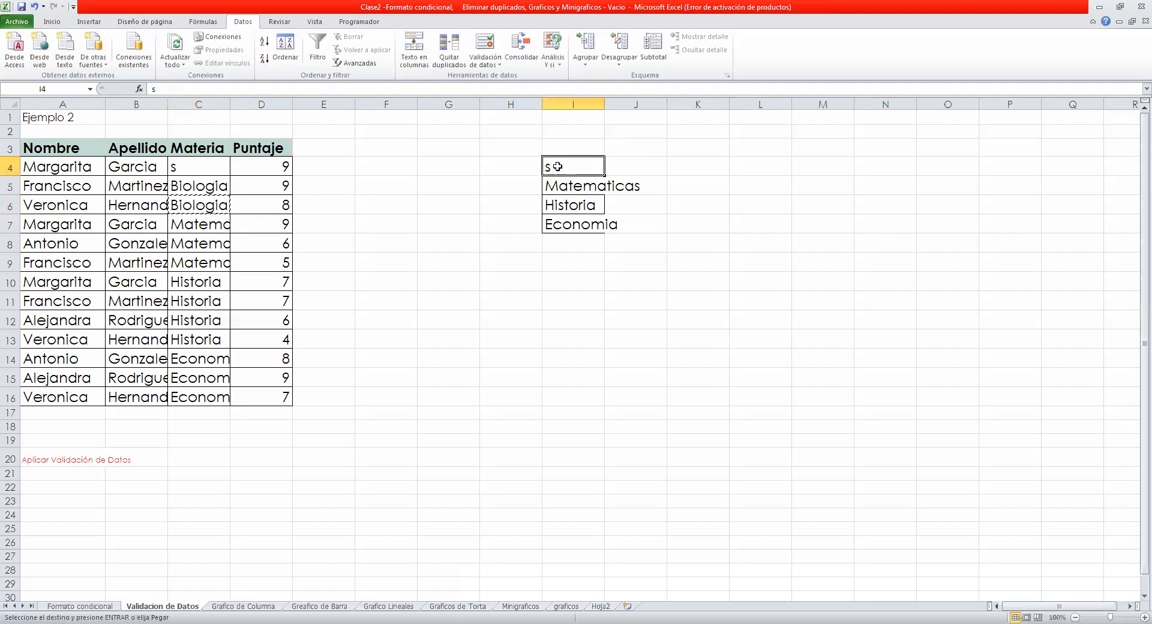
pyautogui.hotkey('ctrl', 'v')
pyautogui.click(386, 243)
# Clear C4 and pick Biologia from its drop-down list.
pyautogui.click(206, 172)
pyautogui.press('Delete')
pyautogui.click(504, 376)
pyautogui.click(198, 165)
pyautogui.click(236, 169)
pyautogui.click(201, 180)
pyautogui.click(451, 207)
pyautogui.click(636, 185)
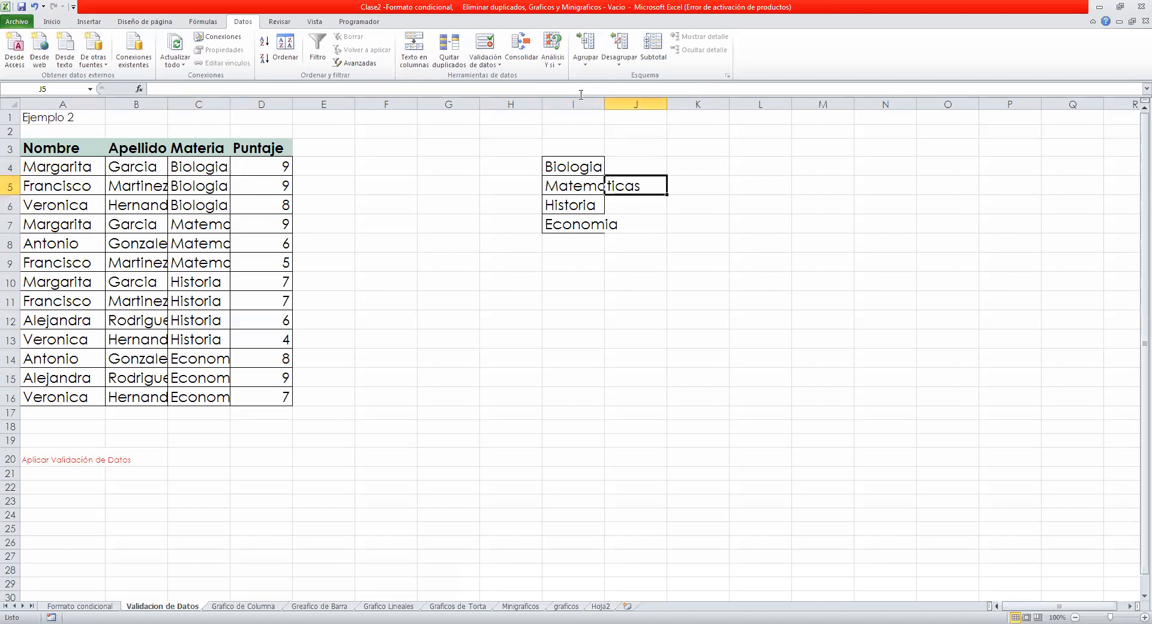
# Hide column I with the source subject list and check C4's drop-down list.
pyautogui.click(581, 103)
pyautogui.rightClick(581, 99)
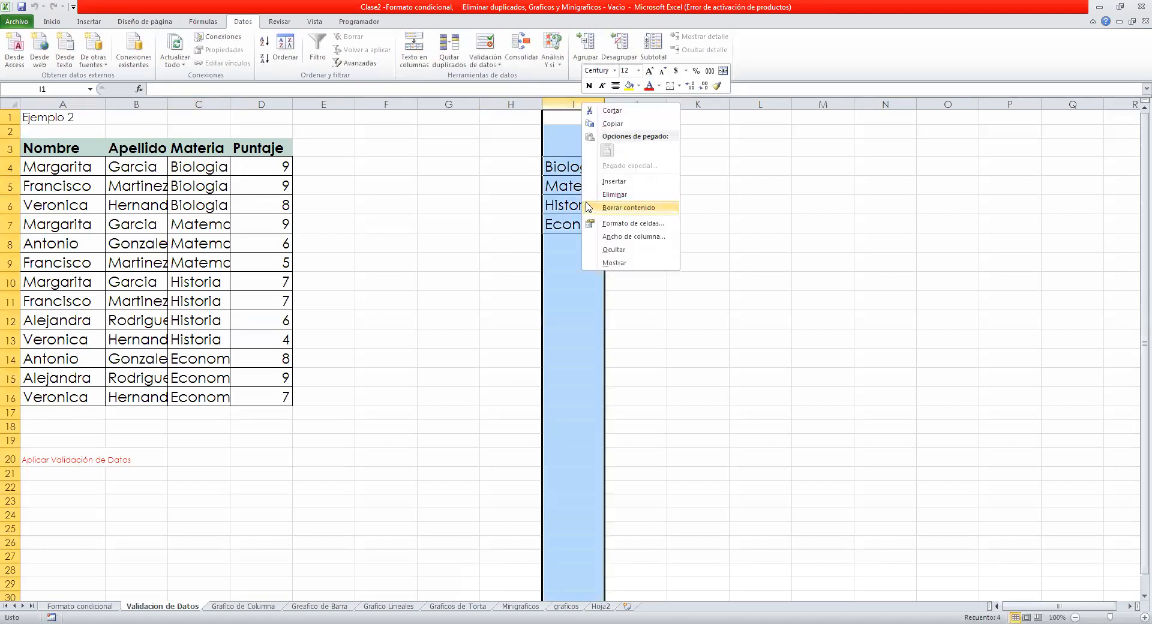
pyautogui.click(605, 251)
pyautogui.click(174, 168)
pyautogui.click(237, 169)
pyautogui.click(237, 170)
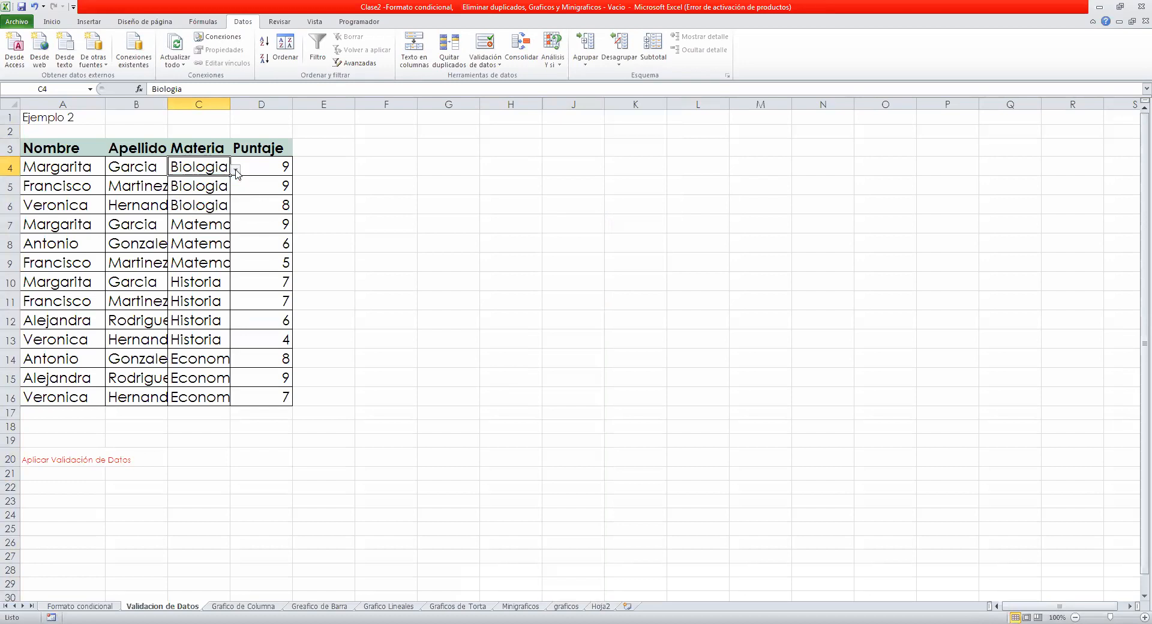
pyautogui.rightClick(182, 170)
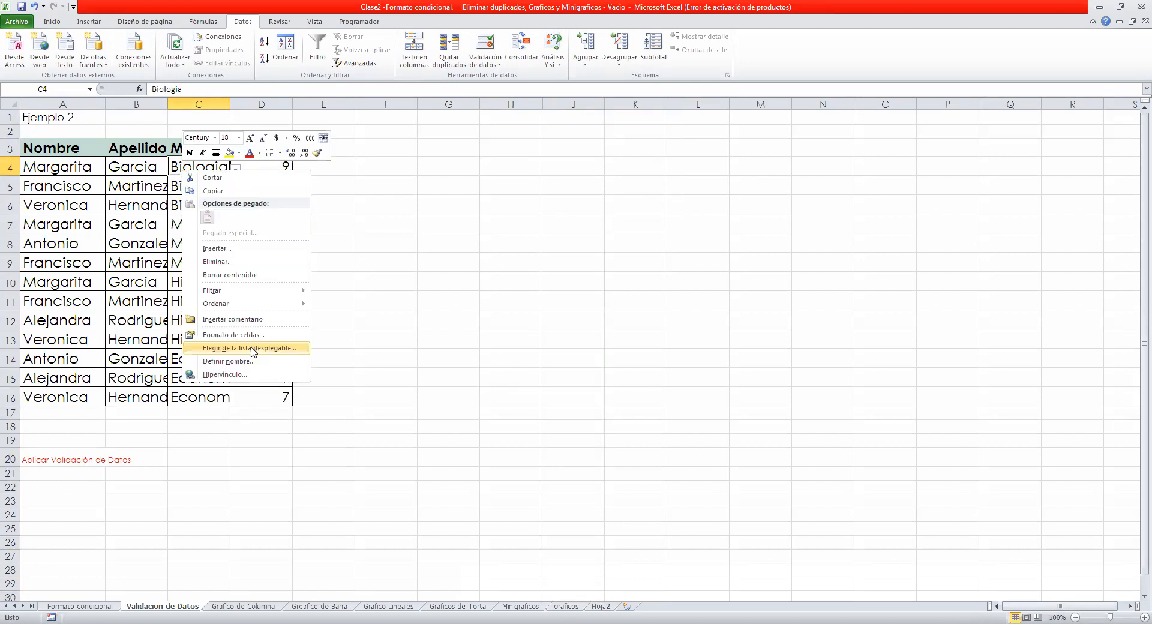
pyautogui.click(545, 277)
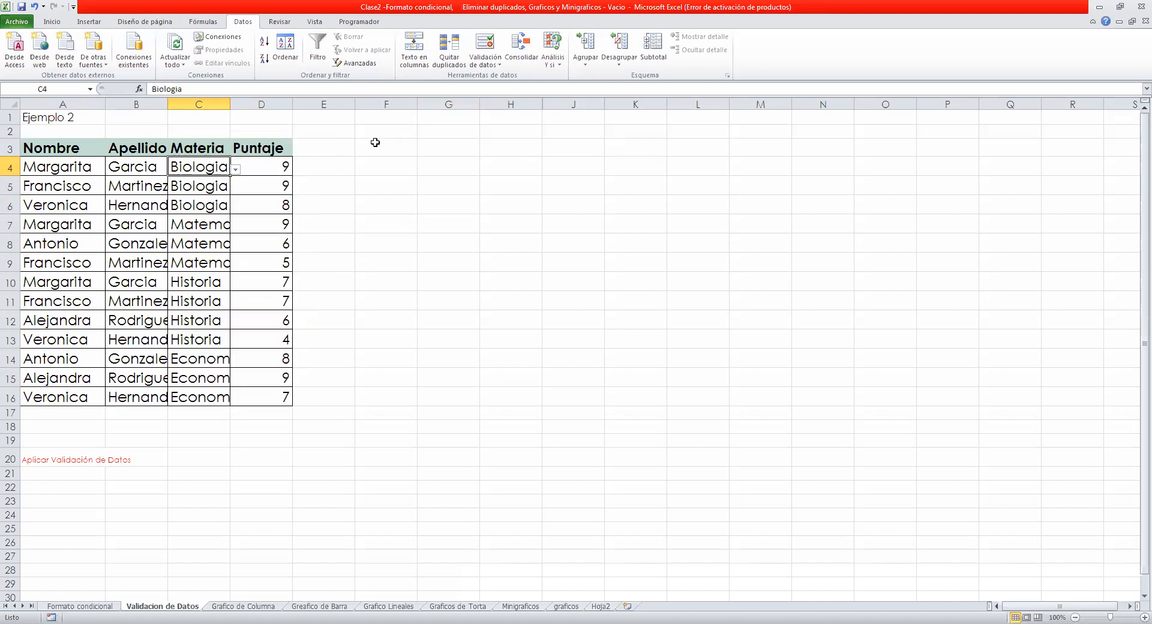
# Change C4's data validation to allow any value (Cualquier valor).
pyautogui.click(489, 67)
pyautogui.click(494, 79)
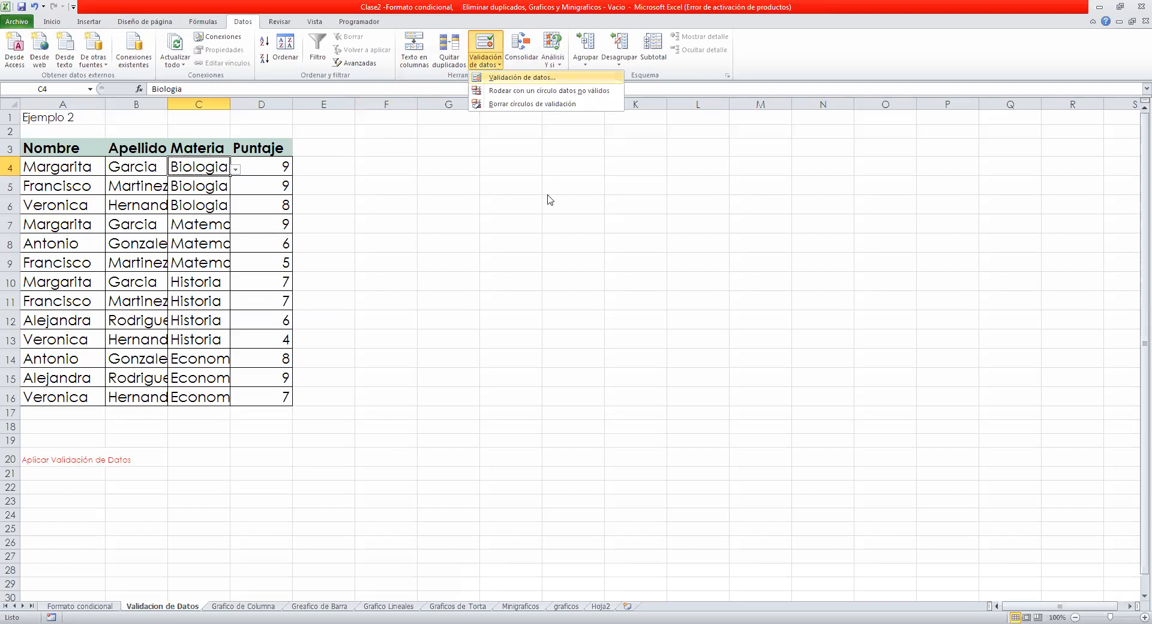
pyautogui.moveTo(718, 203); pyautogui.dragTo(538, 173)
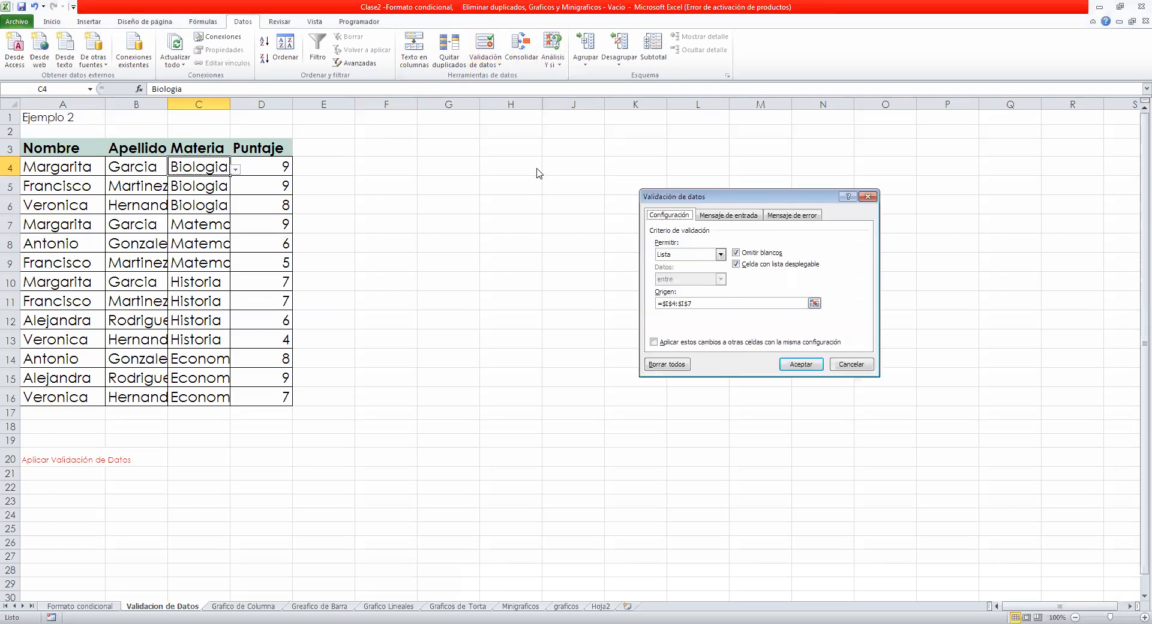
pyautogui.click(541, 223)
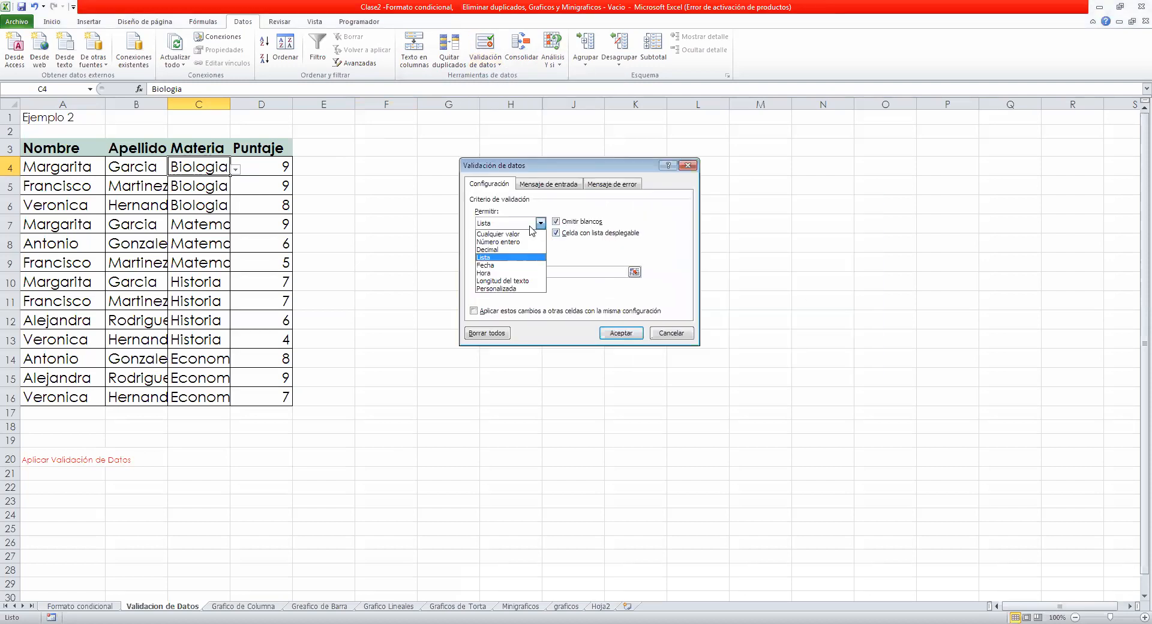
pyautogui.click(499, 230)
pyautogui.click(621, 333)
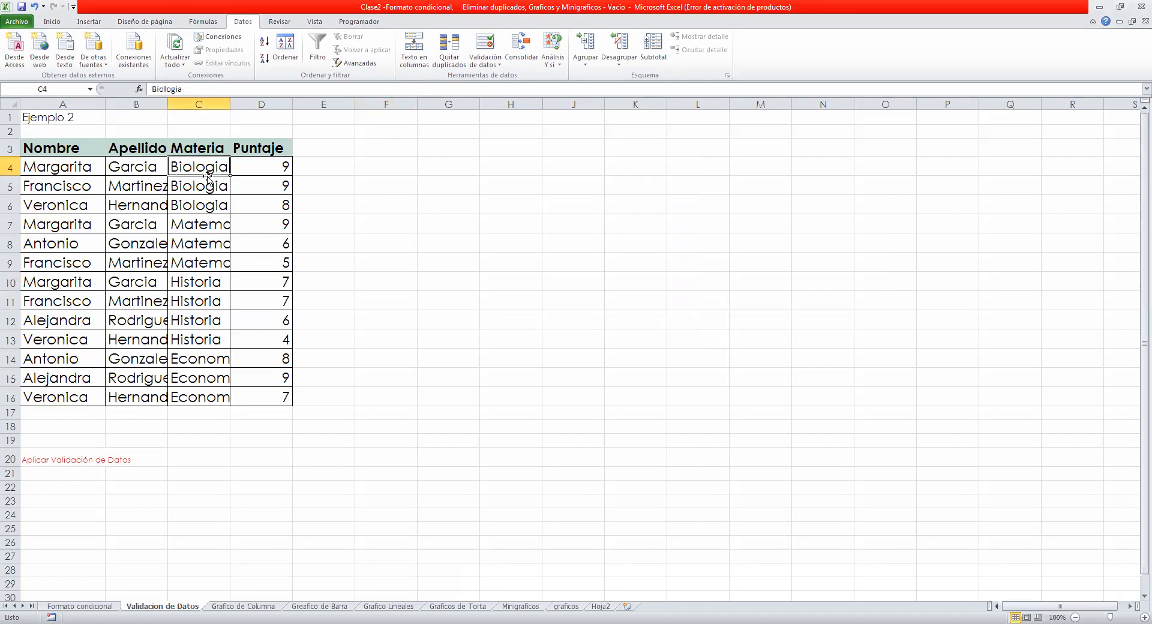
# Unhide the source list column between columns H and J.
pyautogui.click(586, 161)
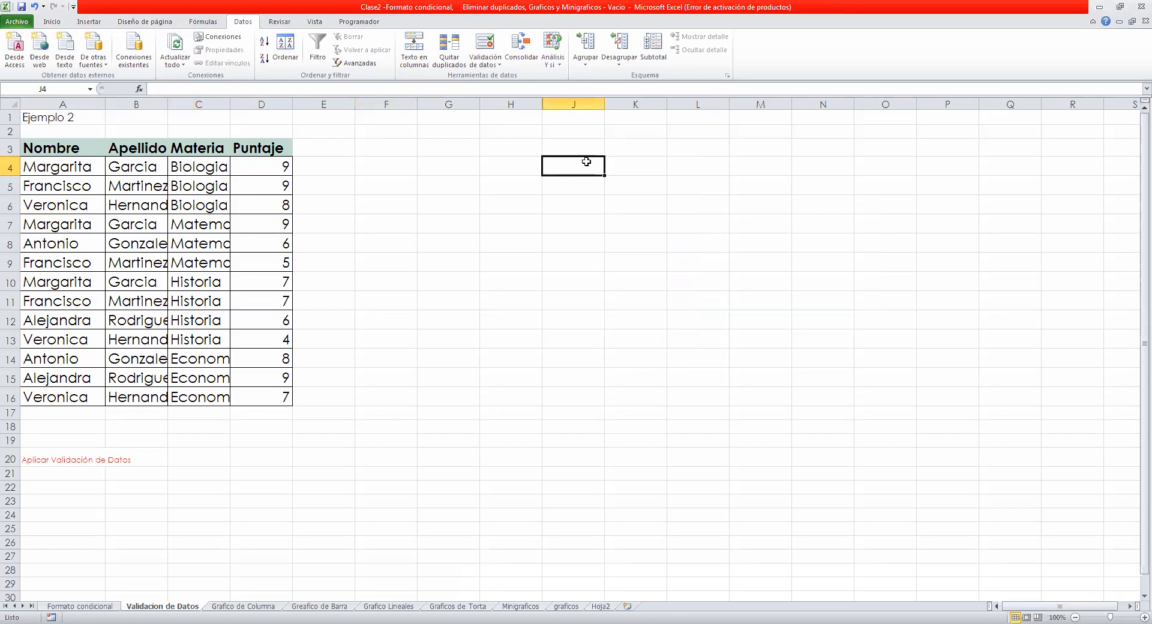
pyautogui.moveTo(510, 103); pyautogui.dragTo(606, 107)
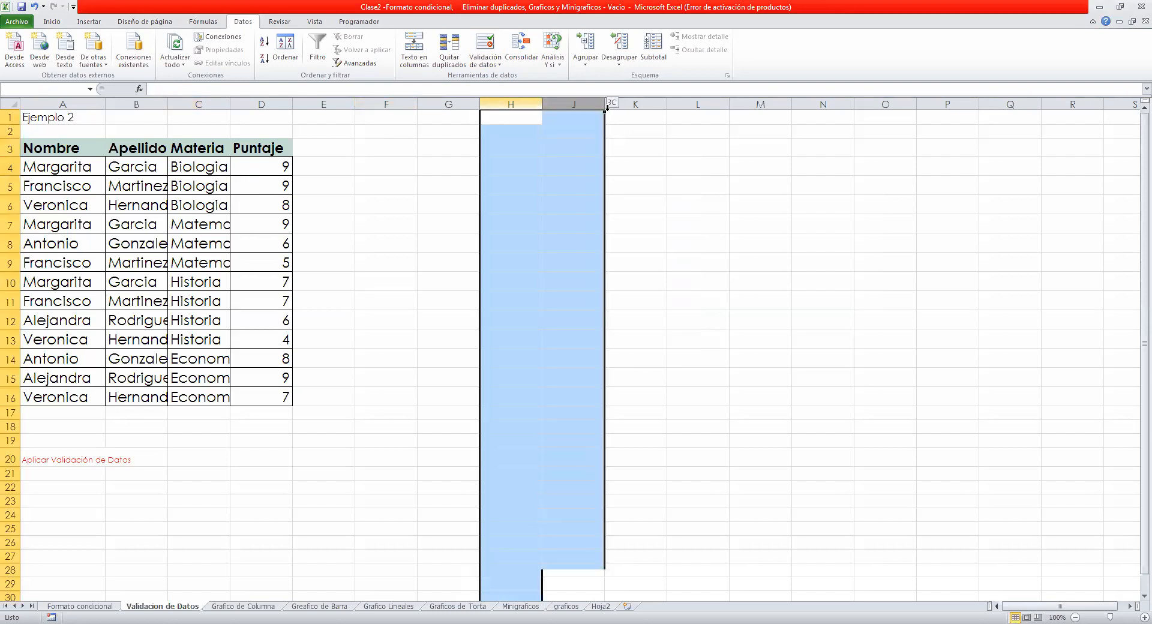
pyautogui.rightClick(603, 105)
pyautogui.click(660, 272)
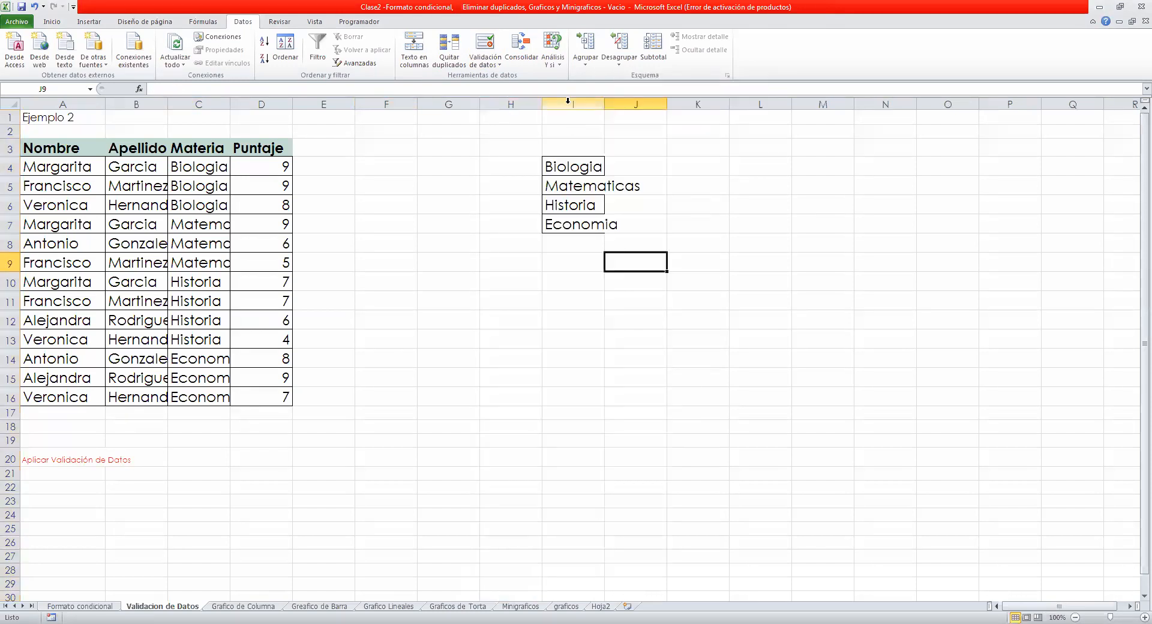
# Delete the entire column I that holds the source subject list.
pyautogui.rightClick(567, 102)
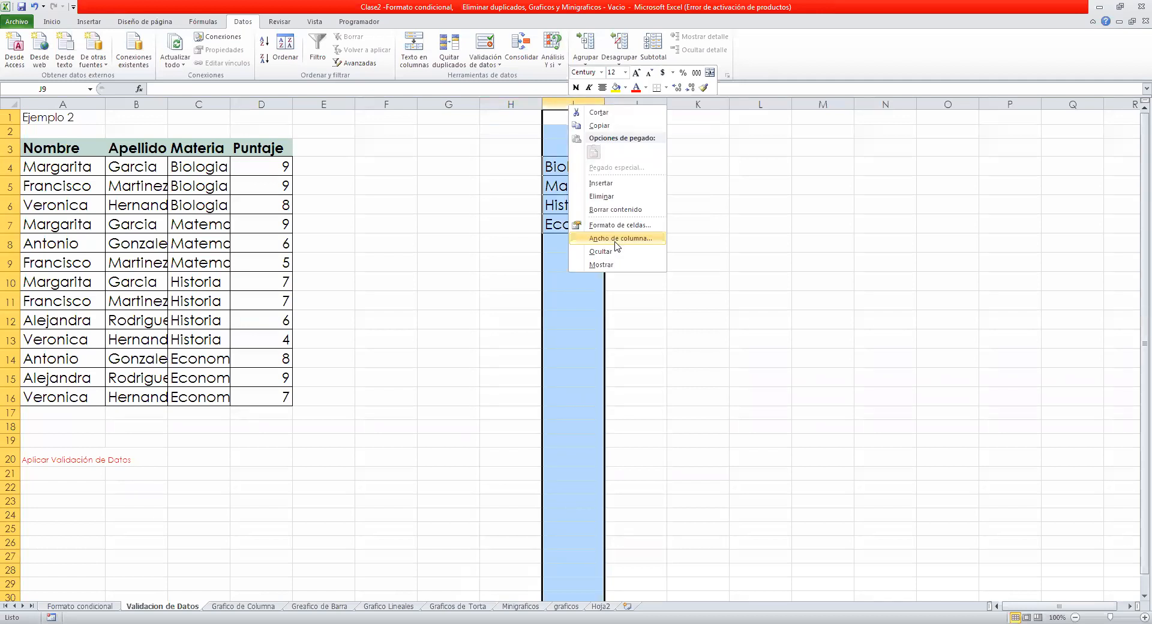
pyautogui.click(615, 241)
pyautogui.click(647, 250)
pyautogui.rightClick(570, 104)
pyautogui.click(595, 198)
pyautogui.moveTo(384, 225); pyautogui.dragTo(4, 247)
pyautogui.click(393, 250)
pyautogui.click(380, 185)
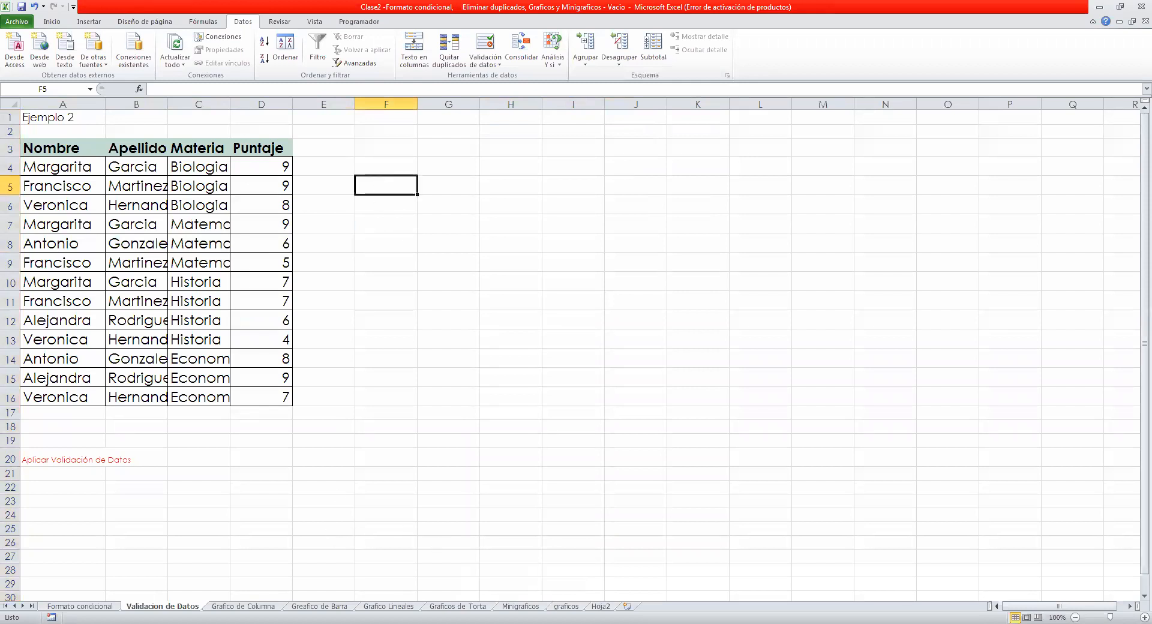
# Review the INFORMATICA table B2:K13 on the Formato condicional sheet and return to the Validacion de Datos sheet.
pyautogui.hotkey('ctrl', 'pageup')
pyautogui.moveTo(98, 127)
pyautogui.mouseDown()
pyautogui.moveTo(187, 195)
pyautogui.moveTo(562, 290)
pyautogui.moveTo(565, 304)
pyautogui.mouseUp()
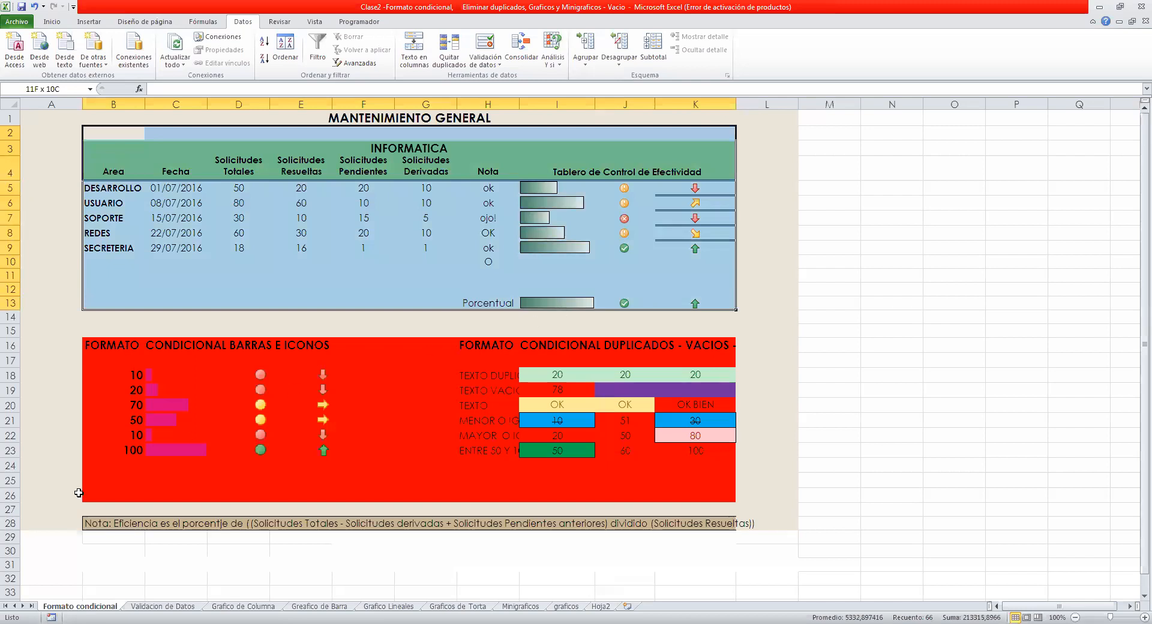
pyautogui.click(187, 606)
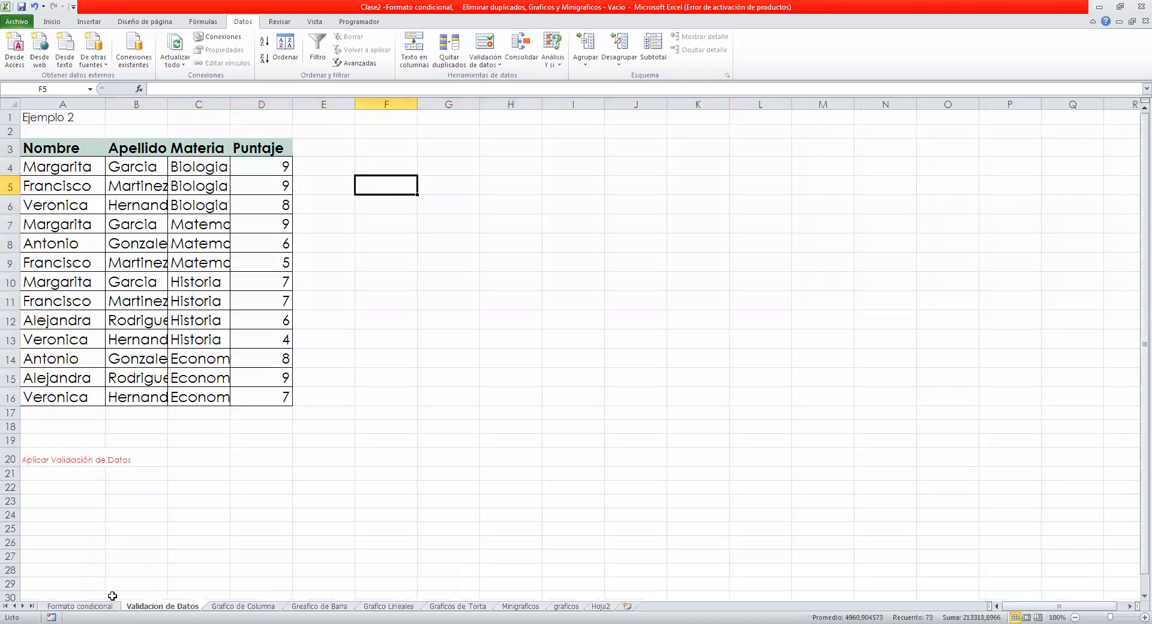
# Rename the Validacion de Datos sheet as "Validación de Datos" with the accent.
pyautogui.doubleClick(144, 606)
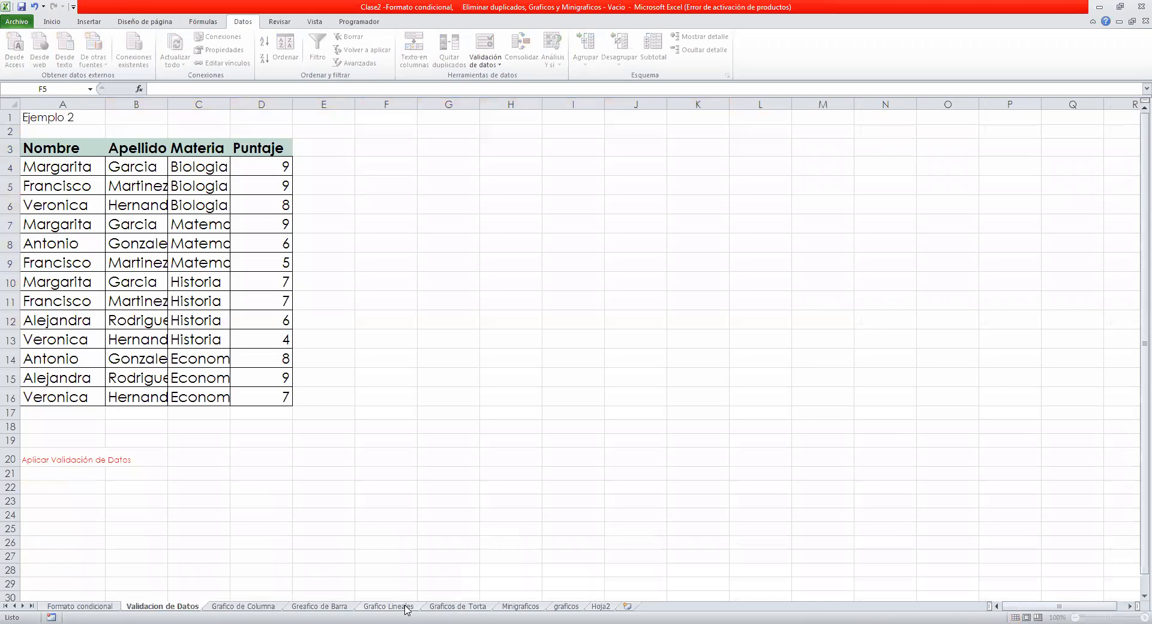
pyautogui.press('BackSpace')
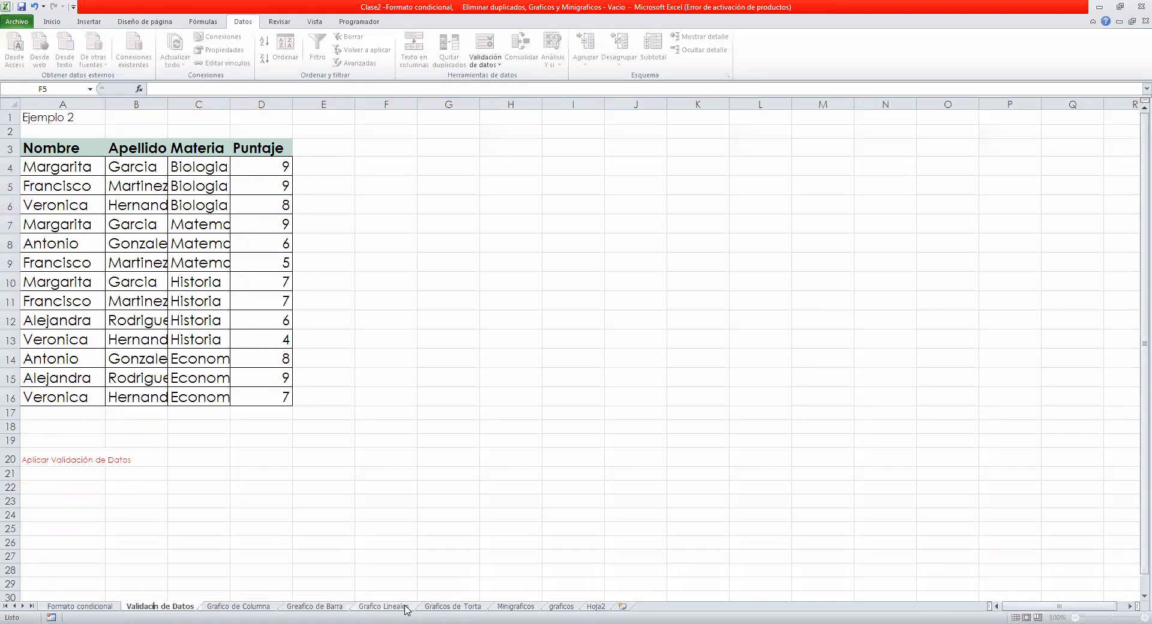
pyautogui.write('ó')
pyautogui.click(571, 405)
pyautogui.click(475, 390)
# Look through the Grafico de Columna, Greafico de Barra and Grafico Lineales sheets.
pyautogui.click(257, 609)
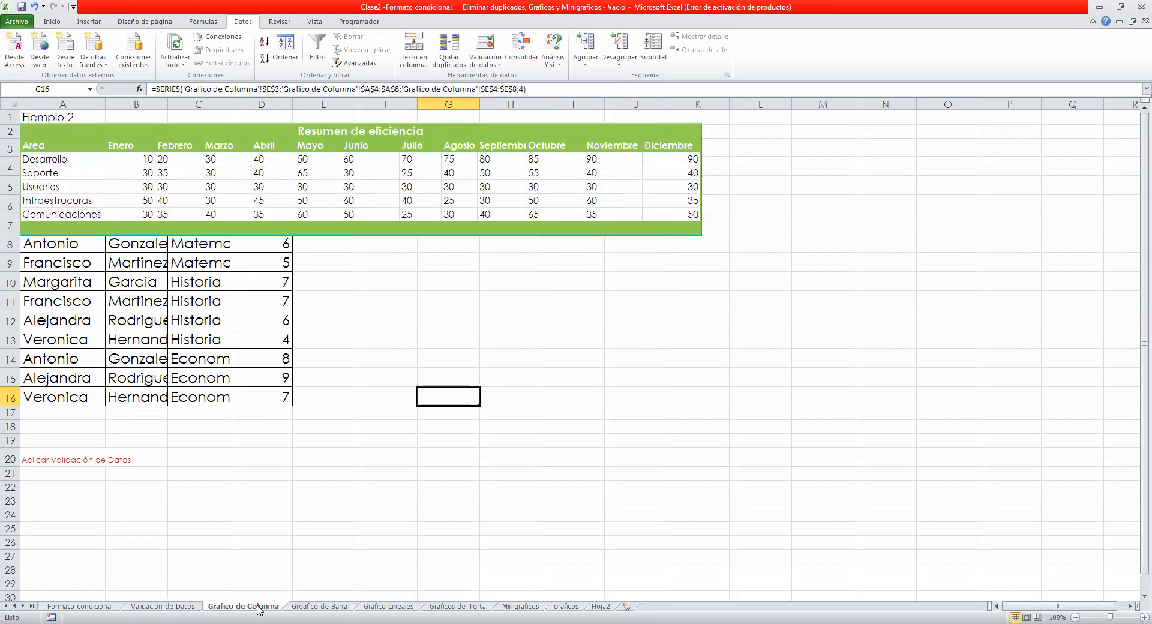
pyautogui.click(332, 609)
pyautogui.click(382, 607)
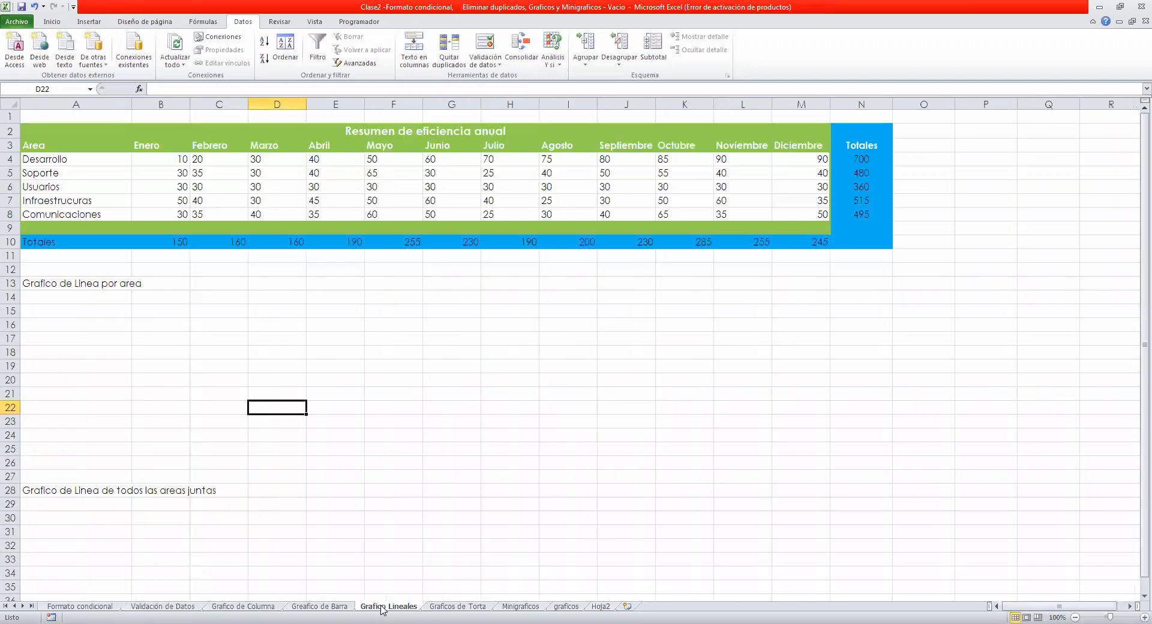